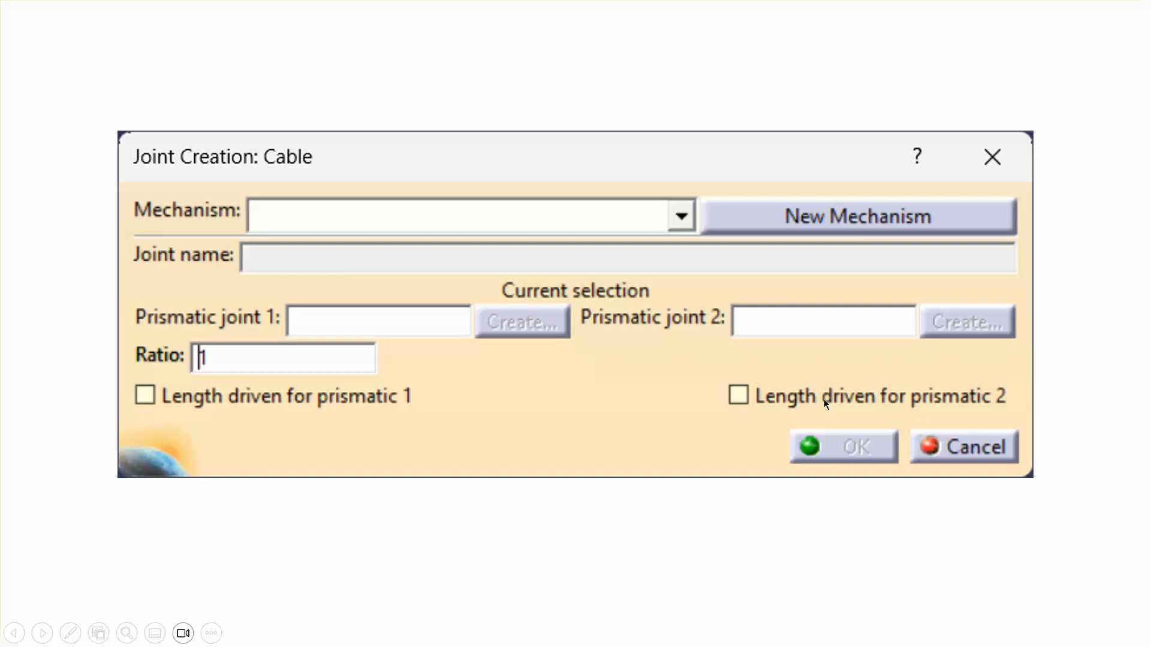
Step: Leave the slide show, switch to CATIA V5 and insert a new part into Product1
left_click(701, 425)
left_click(701, 426)
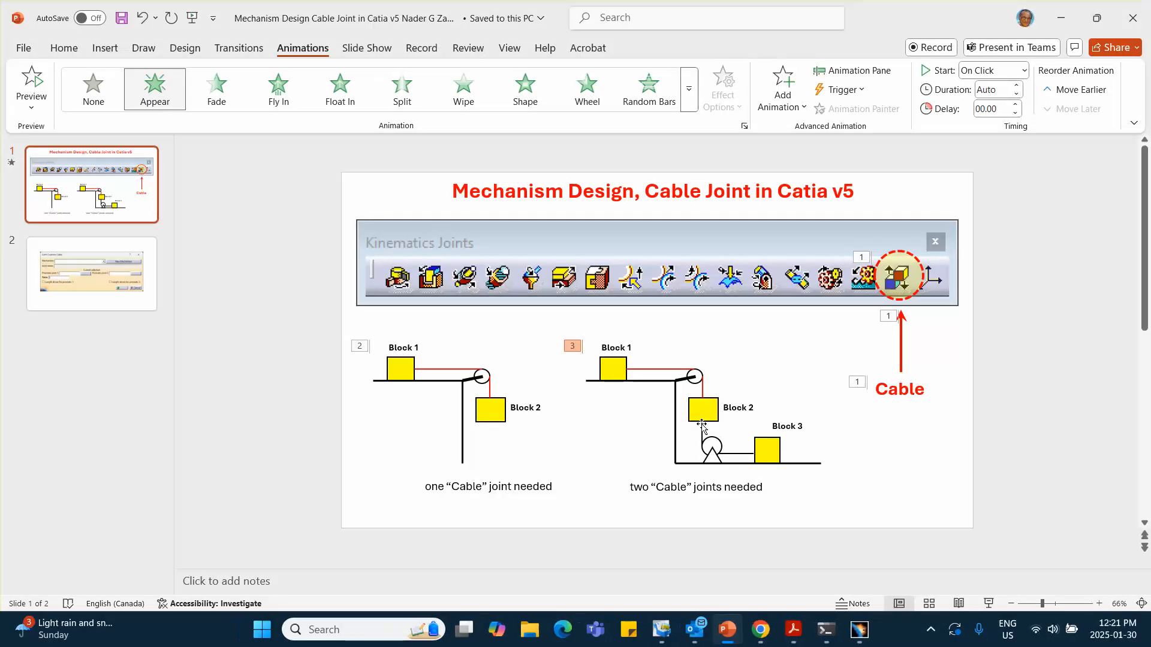
left_click(850, 620)
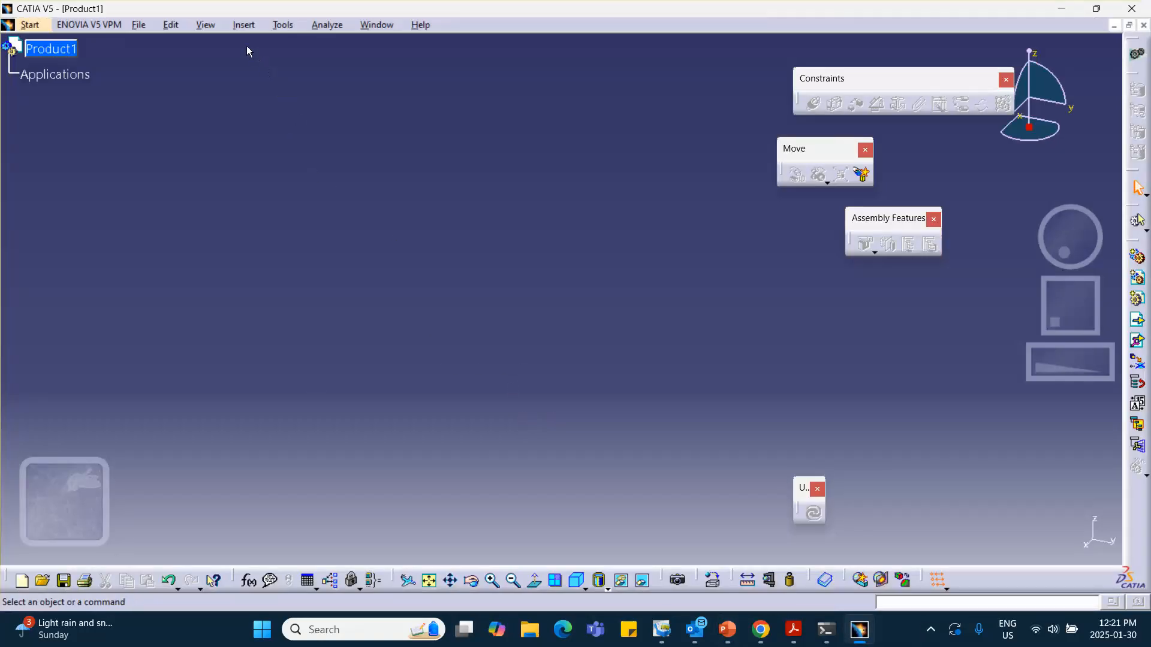
left_click(243, 24)
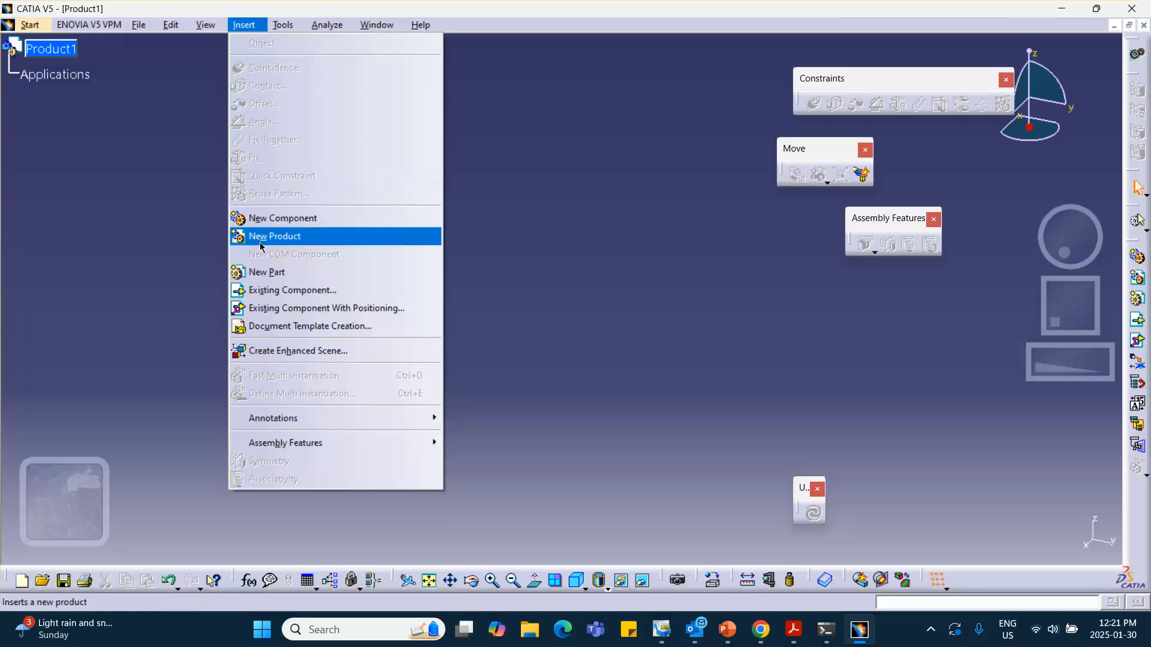
left_click(286, 276)
left_click(72, 59)
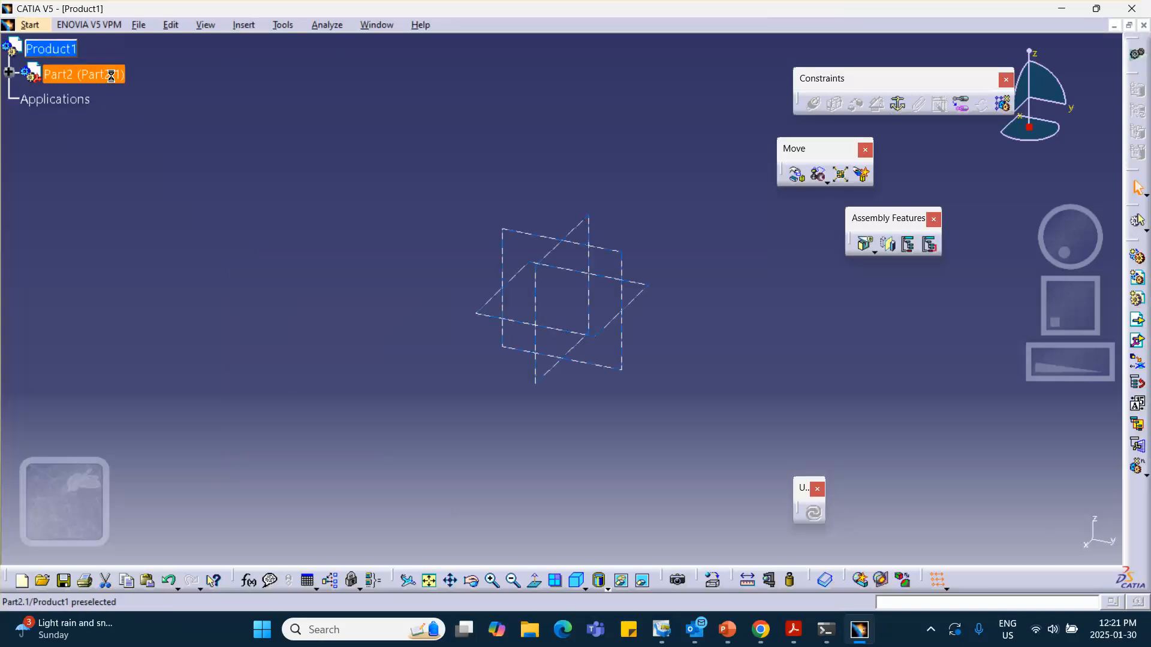
Step: Rename the new part by setting both its instance name and its part number to ground
right_click(109, 77)
left_click(147, 143)
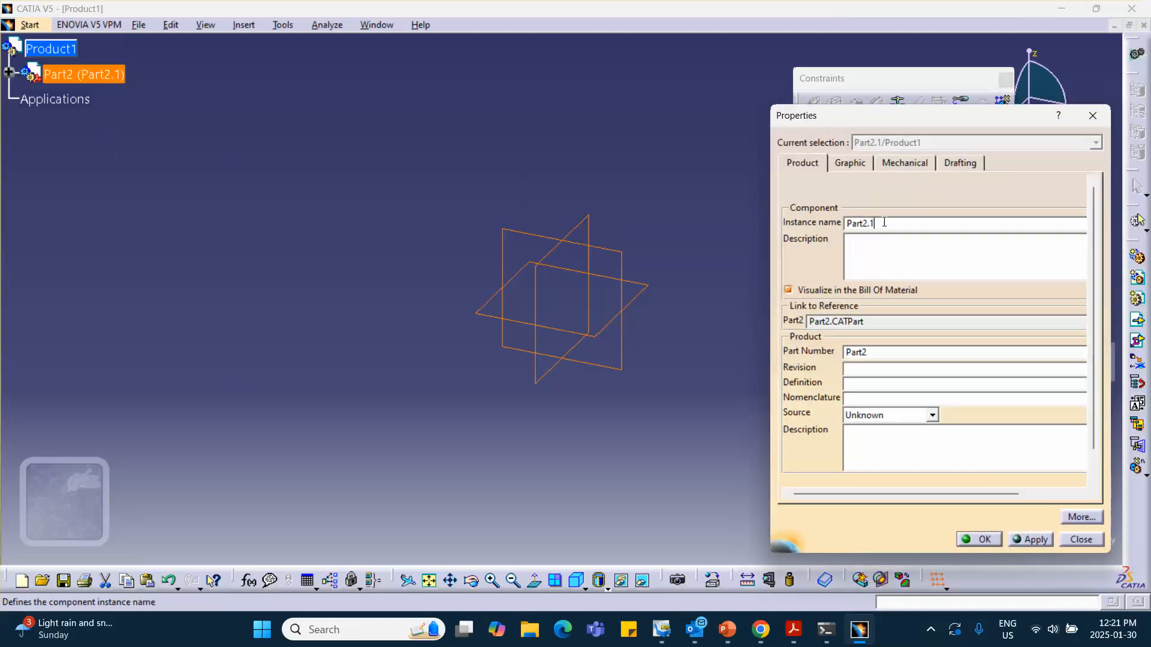
left_click_drag(885, 222, 773, 227)
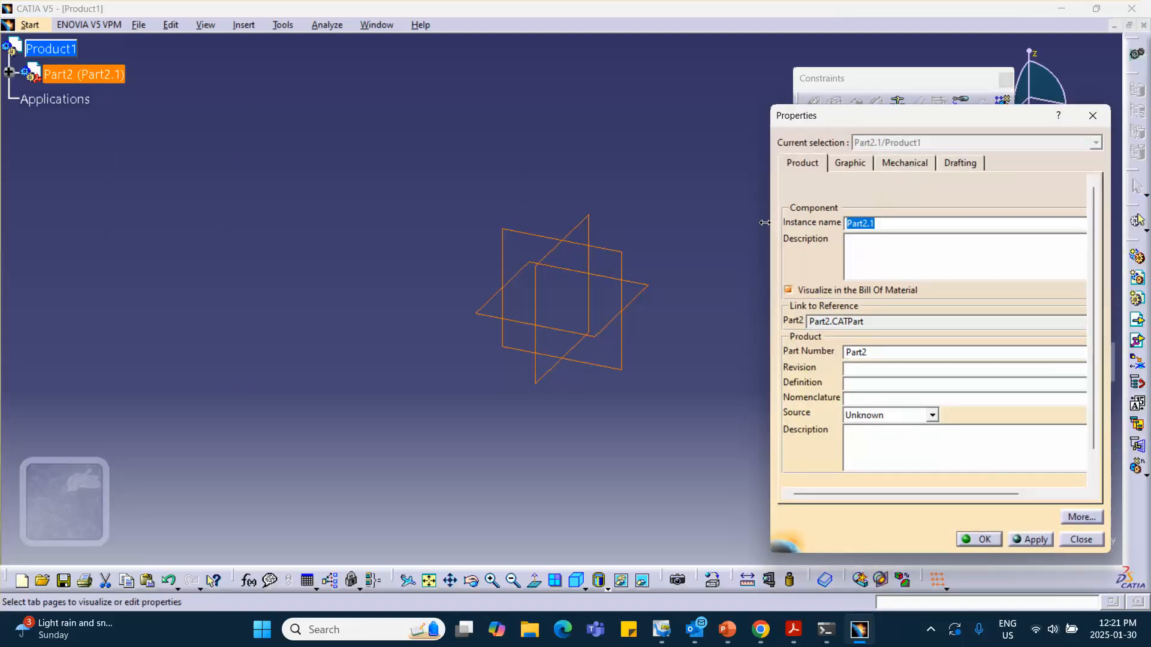
type("ground")
left_click_drag(891, 353, 740, 350)
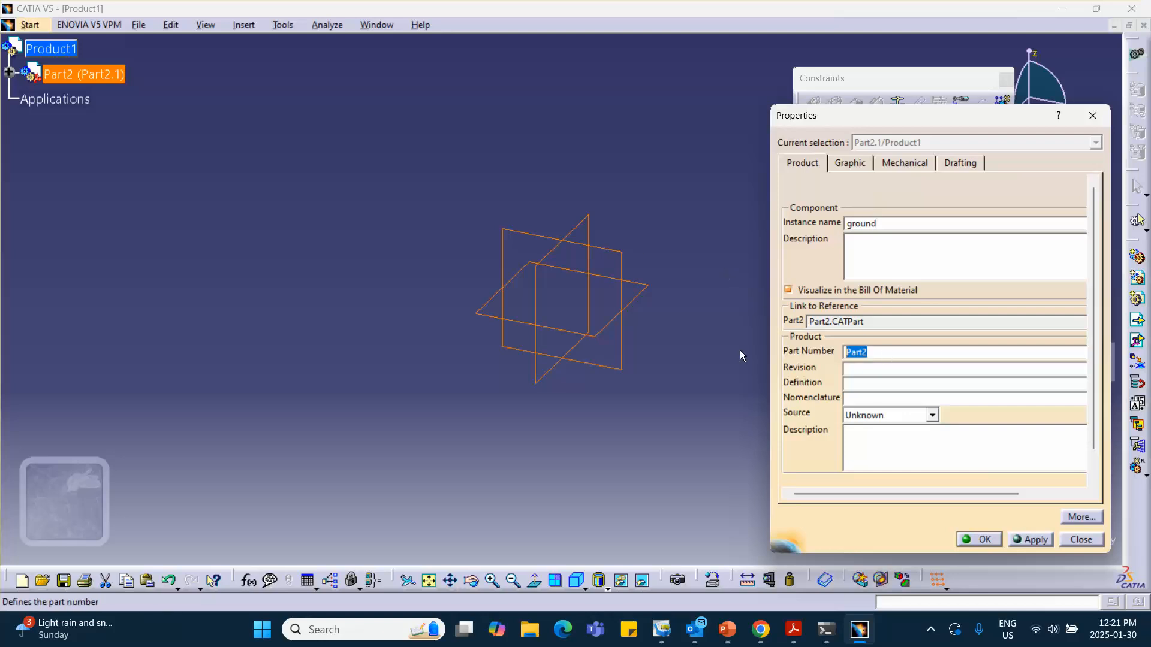
type("ground")
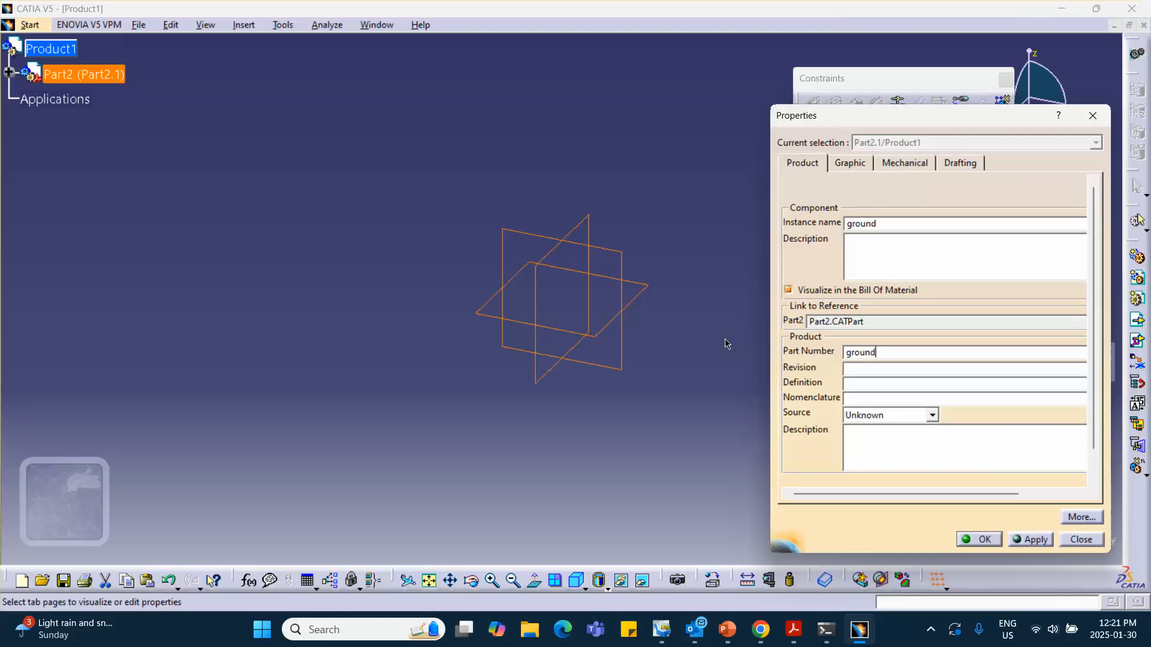
left_click(978, 539)
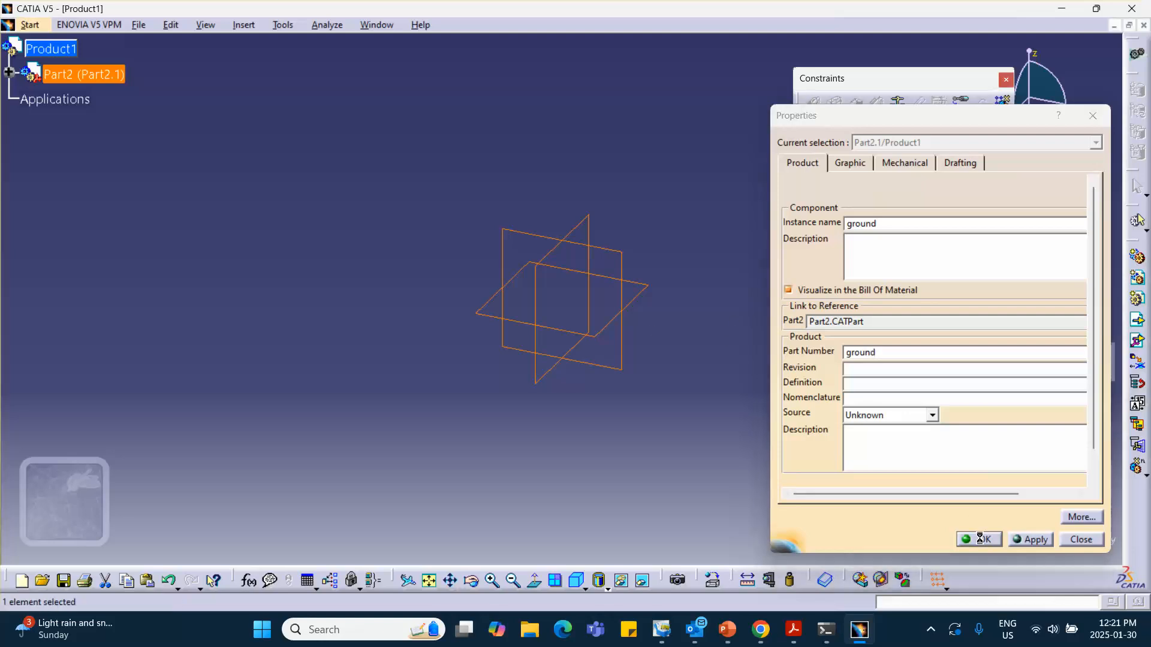
Step: Activate the ground part for editing and start a sketch on its yz plane
left_click(9, 72)
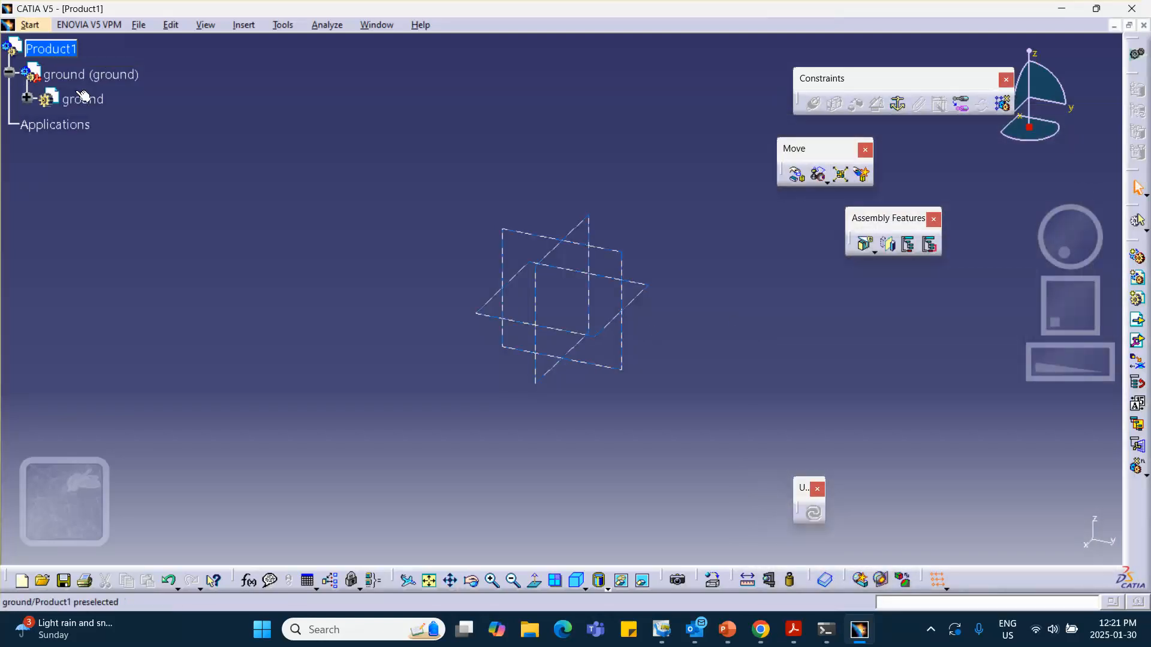
double_click(76, 96)
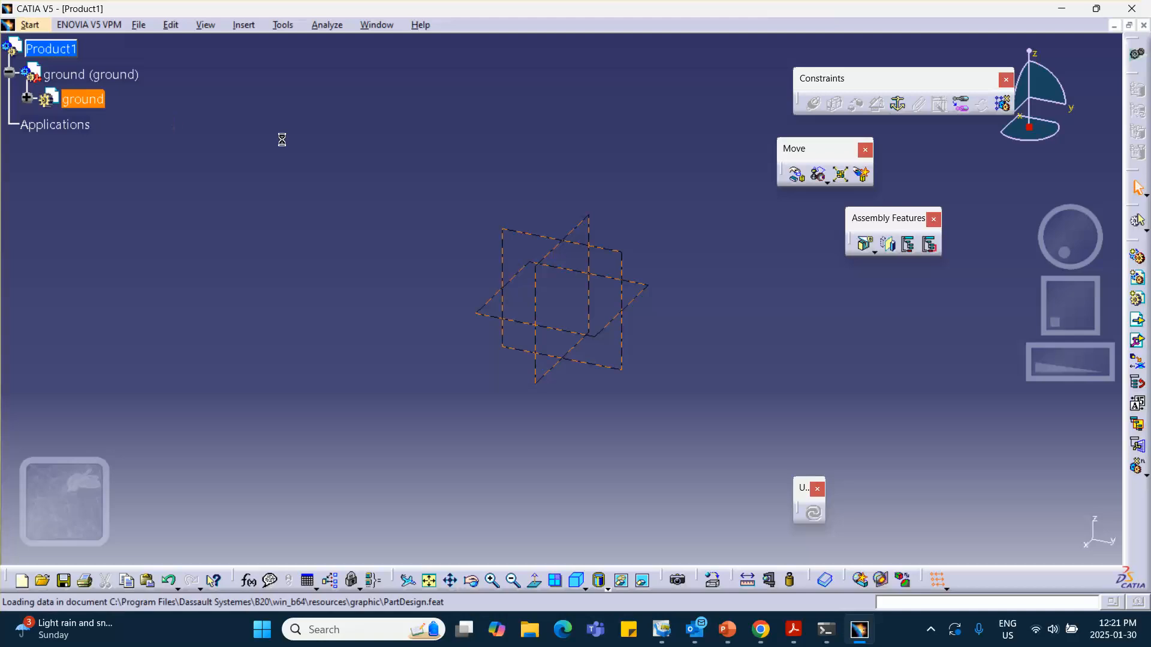
left_click(529, 230)
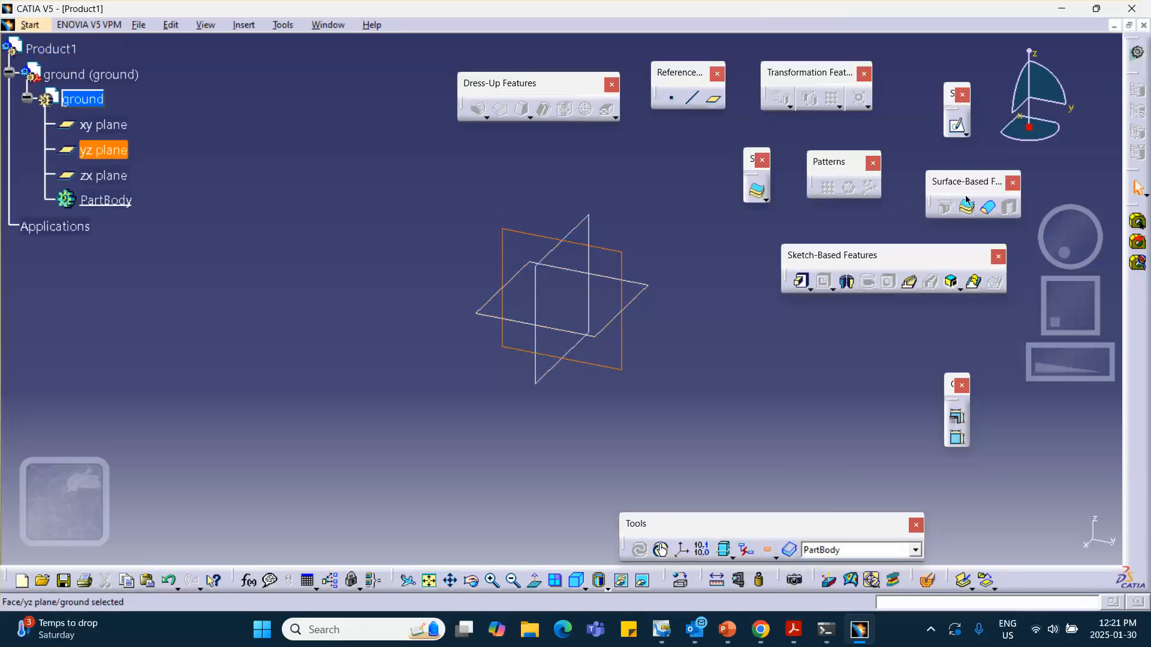
left_click(957, 126)
mouse_move(741, 243)
middle_mouse_down()
mouse_move(719, 273)
mouse_move(709, 352)
mouse_move(703, 344)
mouse_move(720, 438)
middle_mouse_up()
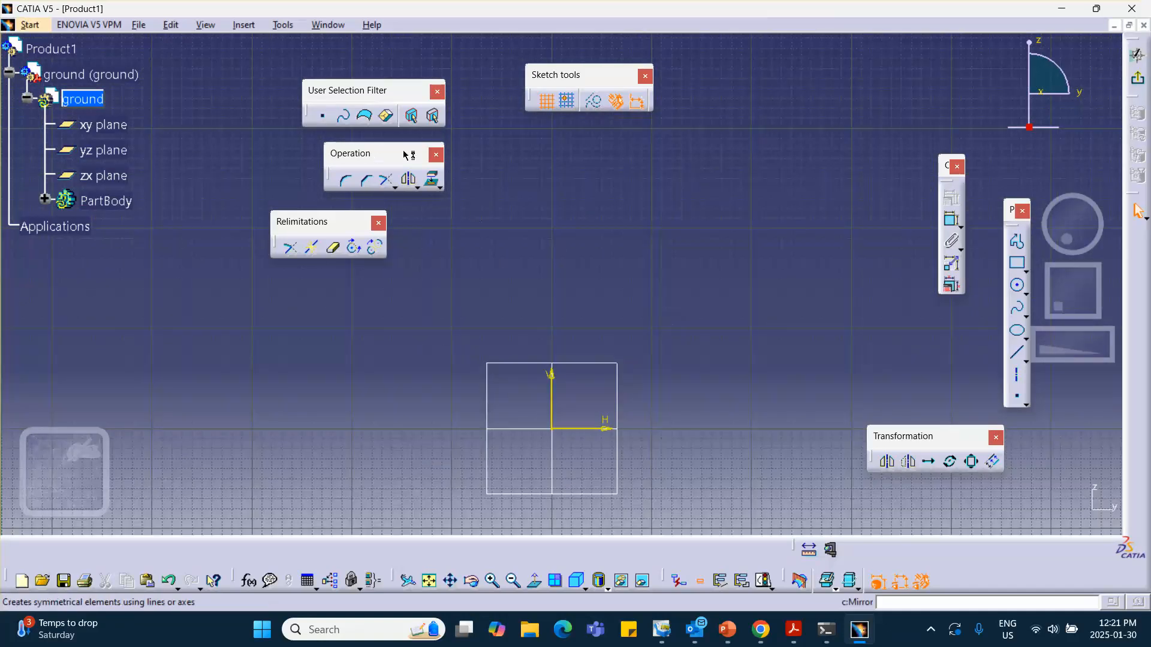
Step: Sketch an open stepped profile with an upper horizontal line, a vertical line down and a longer lower horizontal line
left_click(1017, 242)
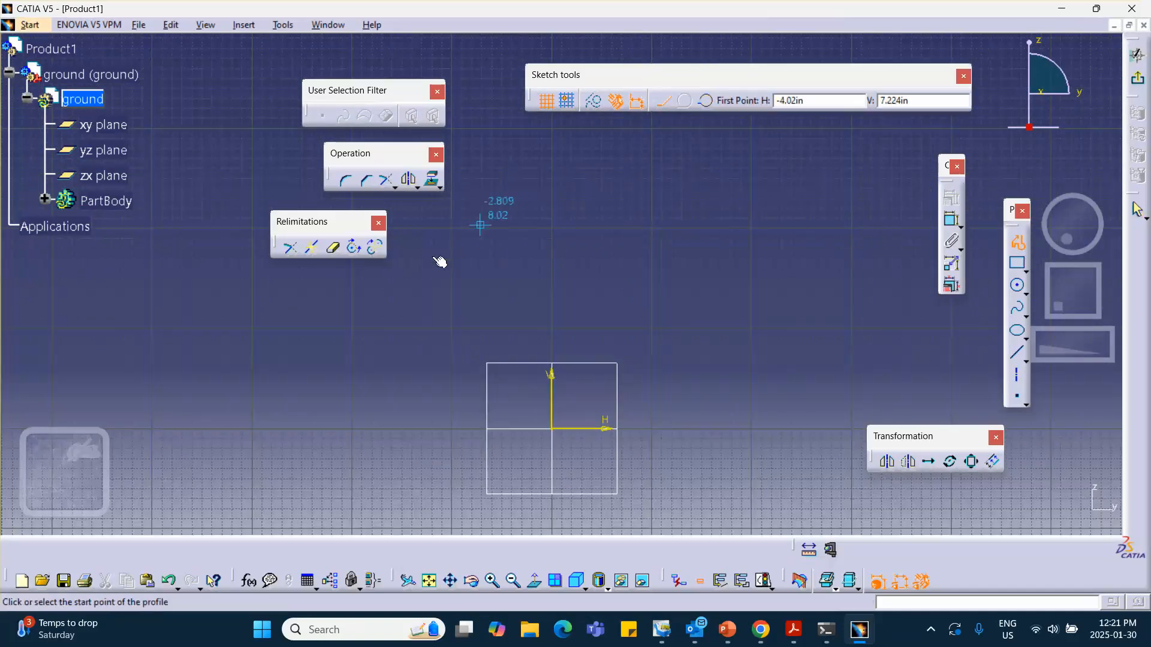
left_click(362, 270)
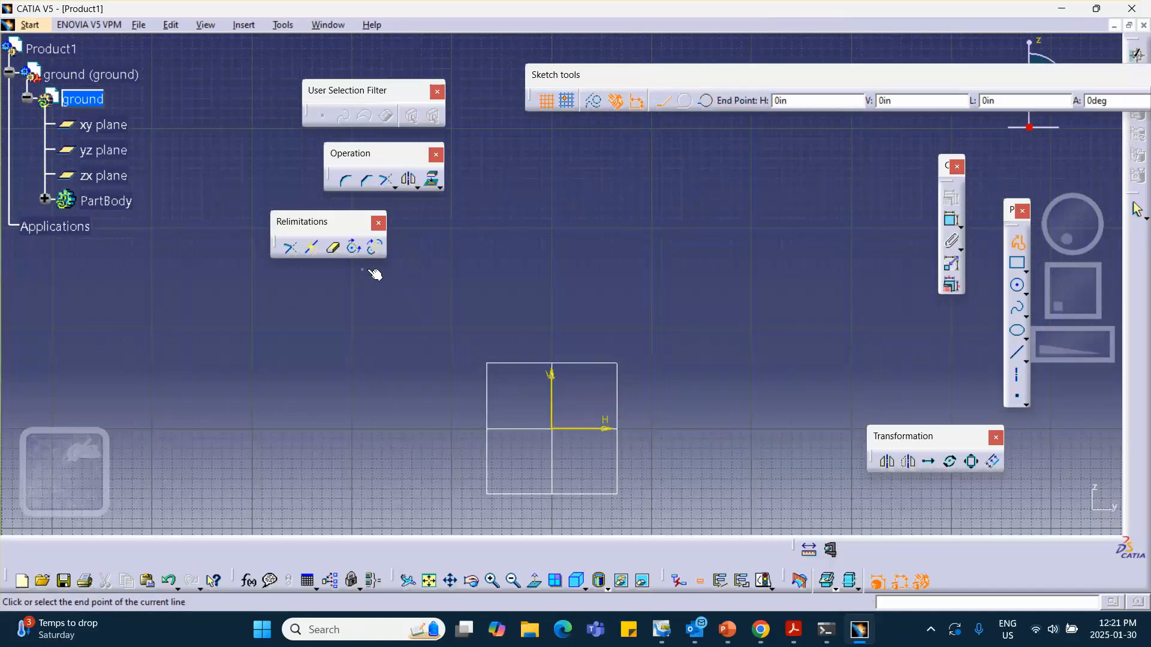
left_click(635, 270)
left_click(636, 465)
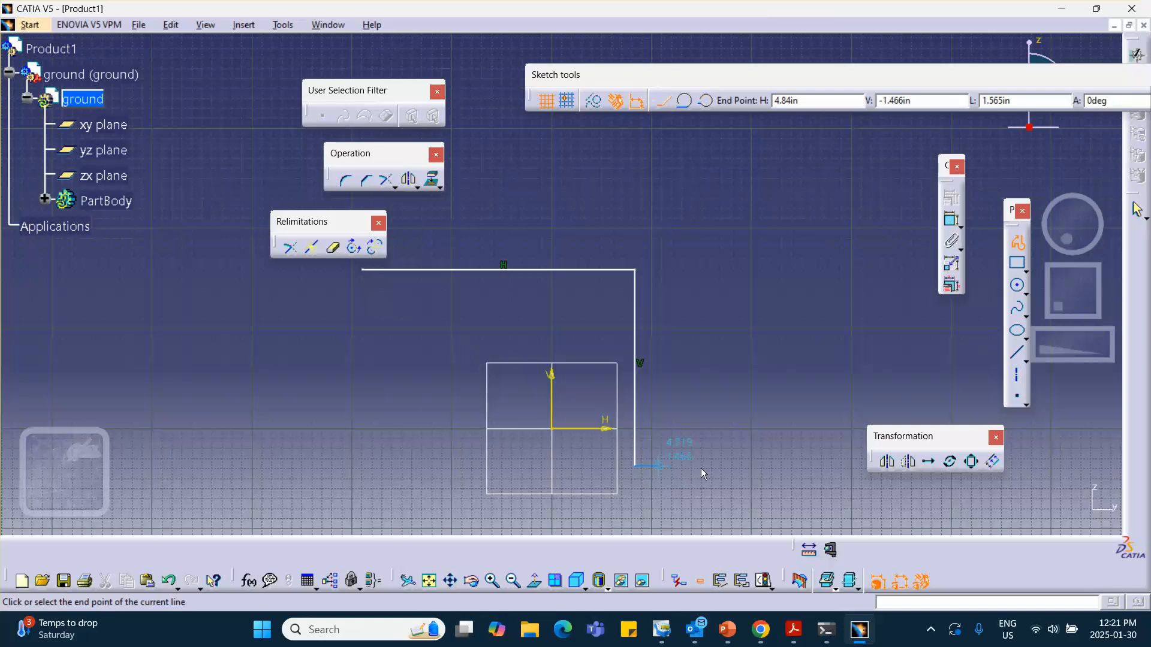
double_click(1030, 466)
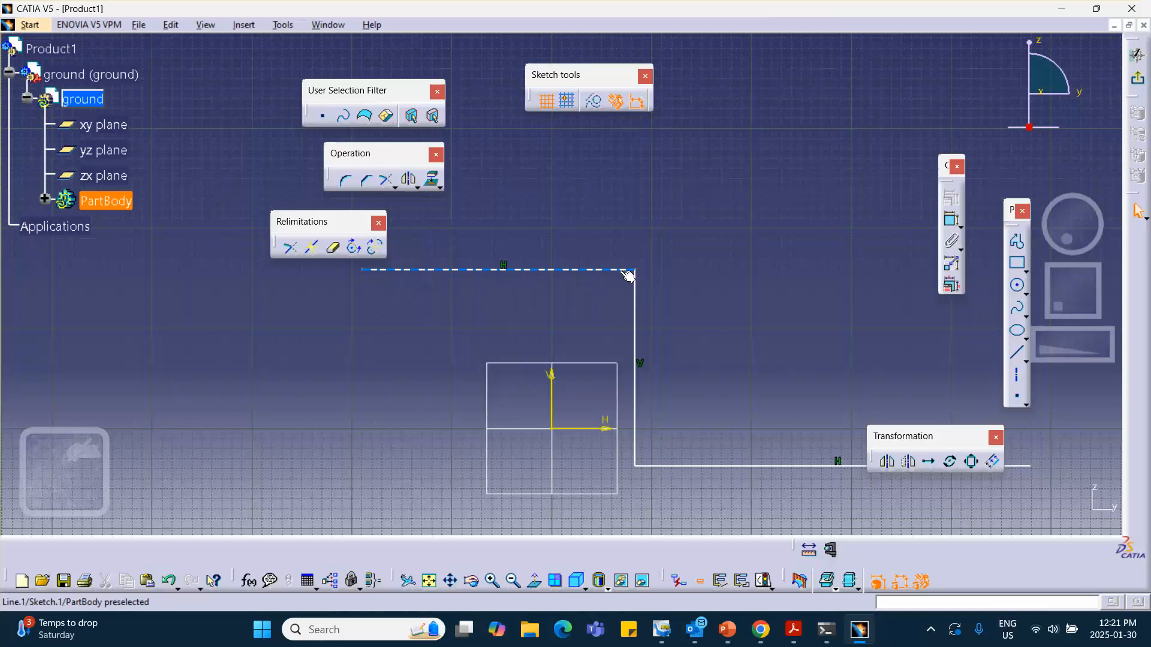
left_click(1138, 82)
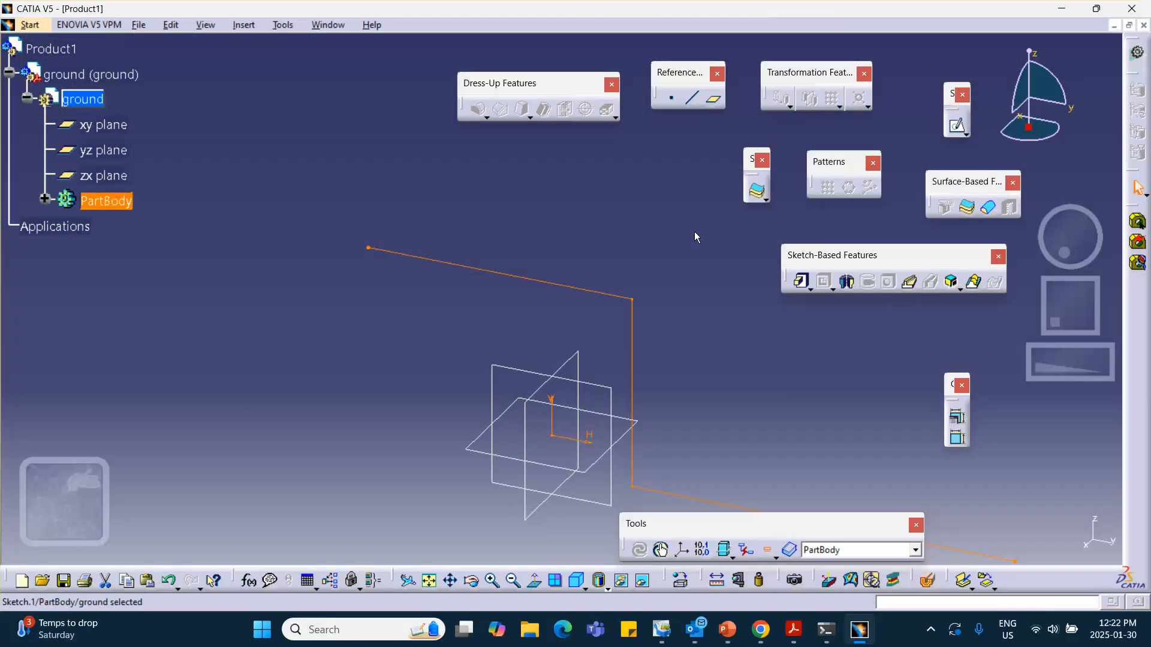
Step: Reopen the stepped sketch and close it into a thin band with a parallel profile below and inside the existing lines
double_click(585, 289)
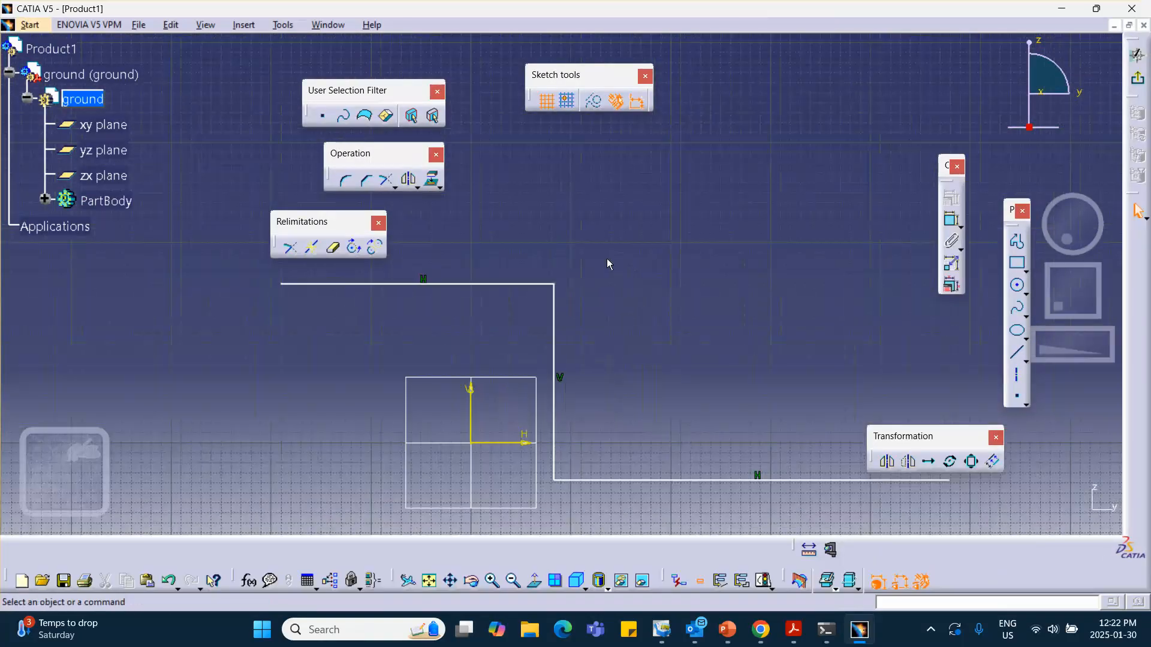
left_click(1016, 241)
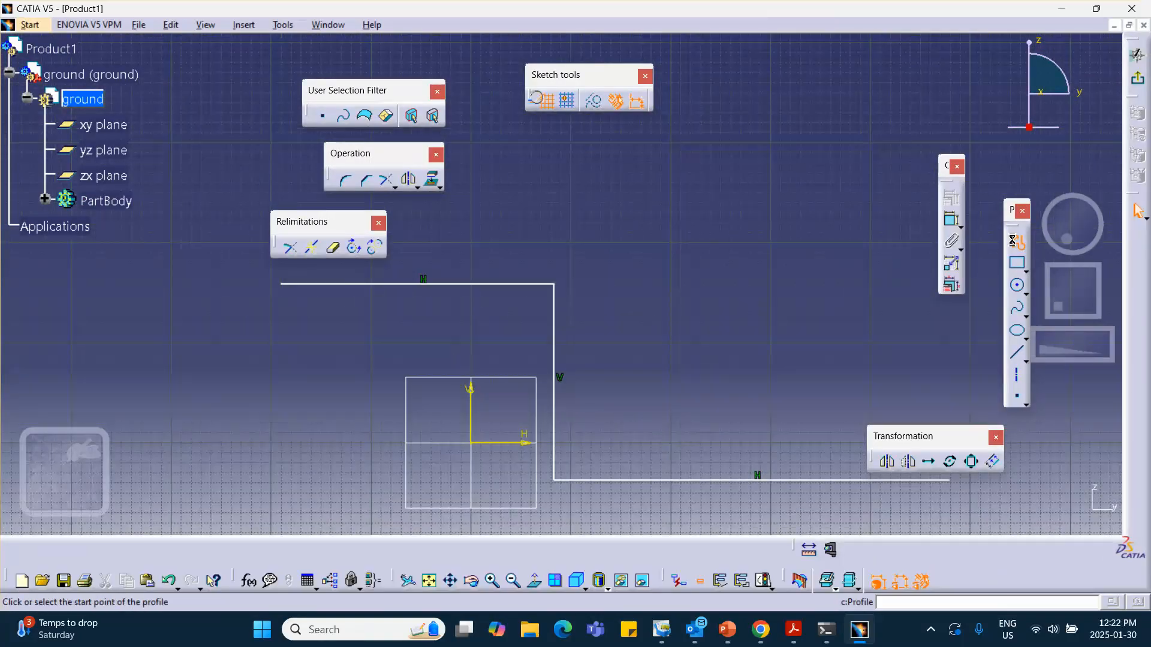
left_click(282, 299)
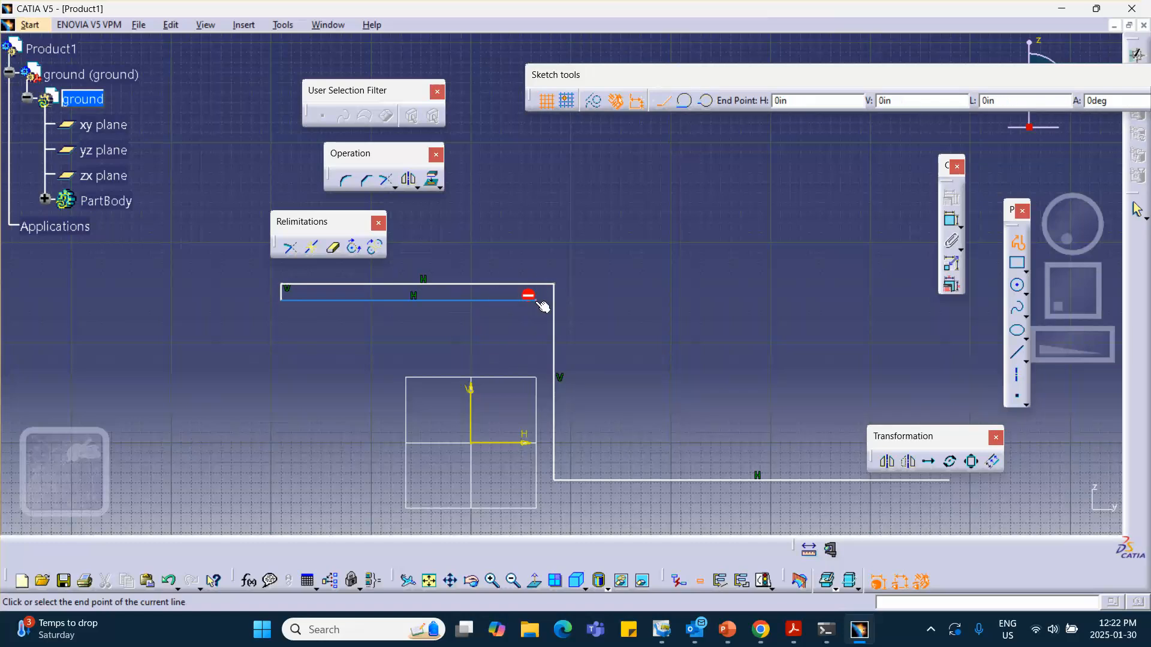
left_click(536, 299)
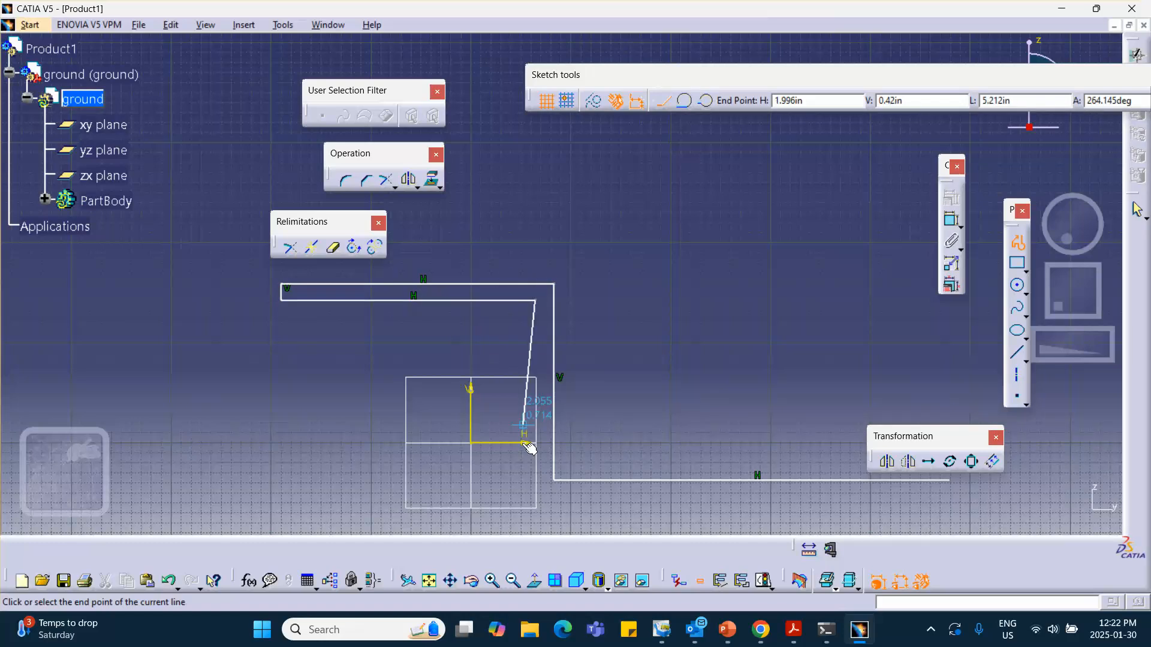
left_click(537, 489)
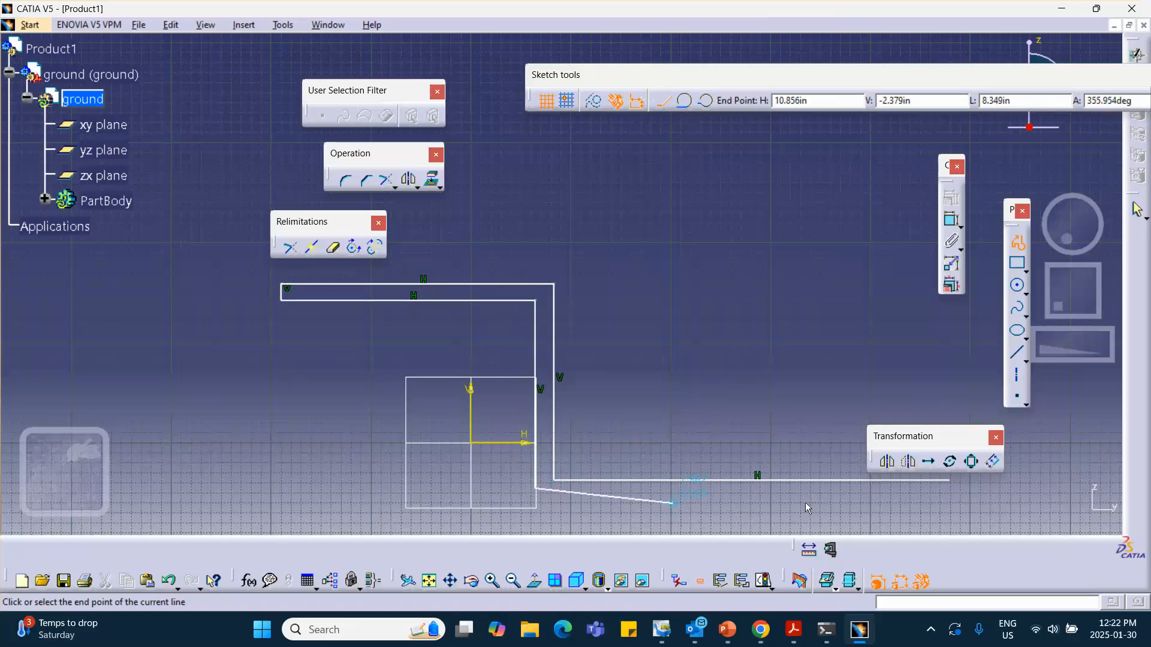
left_click(949, 490)
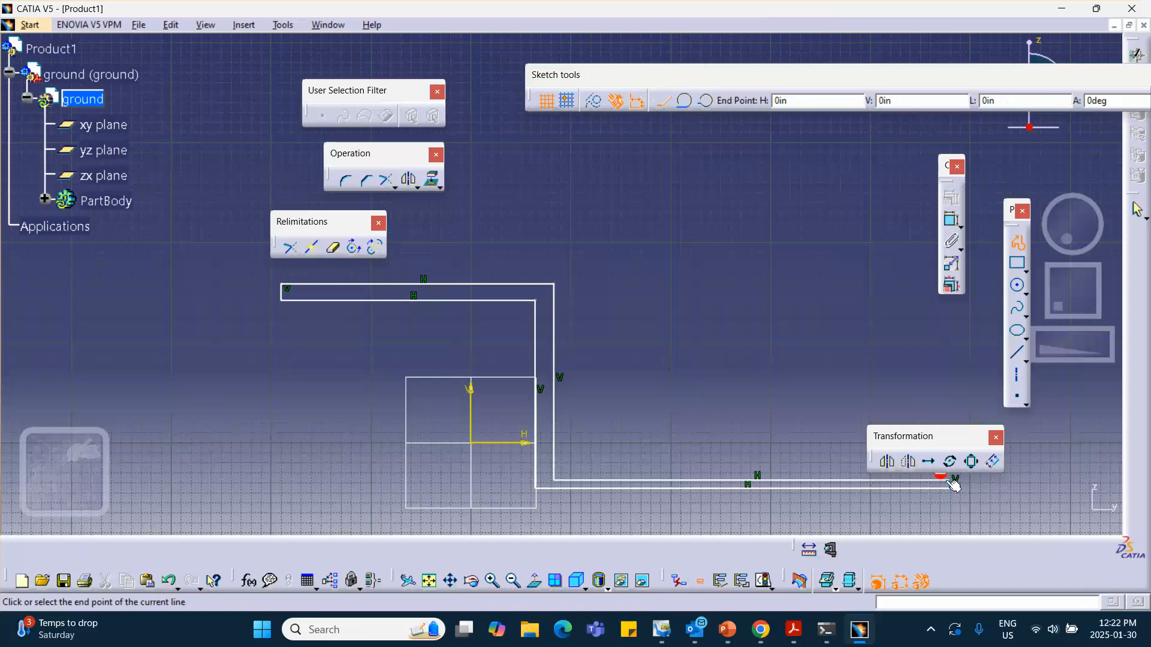
left_click(950, 481)
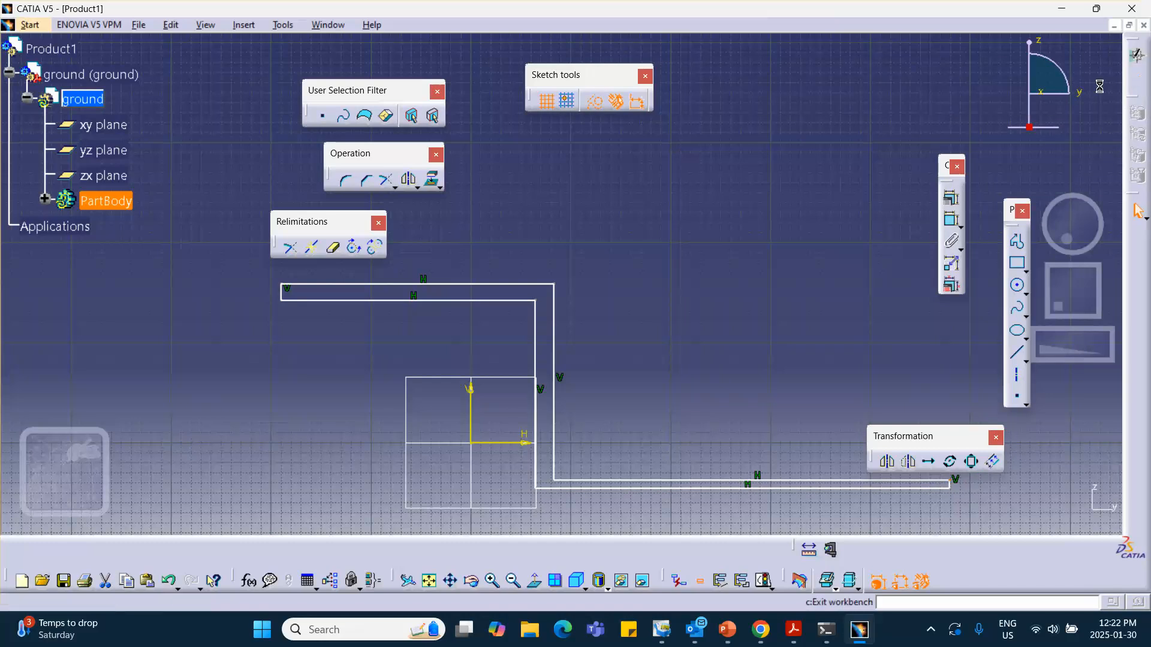
left_click(1137, 54)
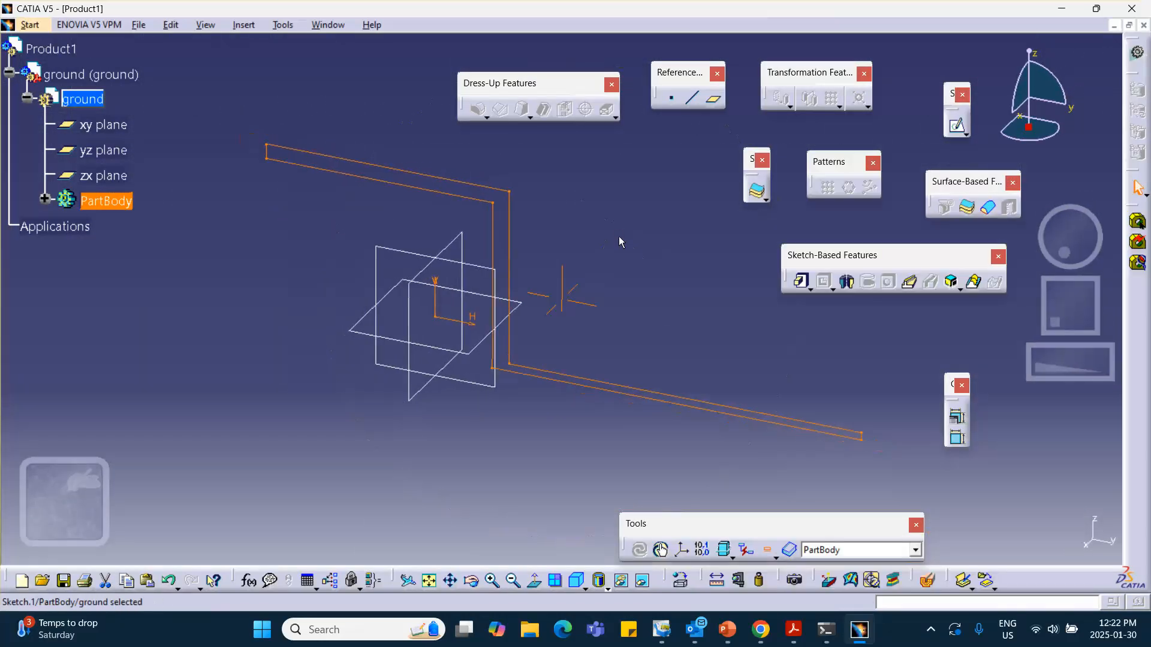
Step: Pad the closed stepped profile with a length of 2 in
left_click(796, 281)
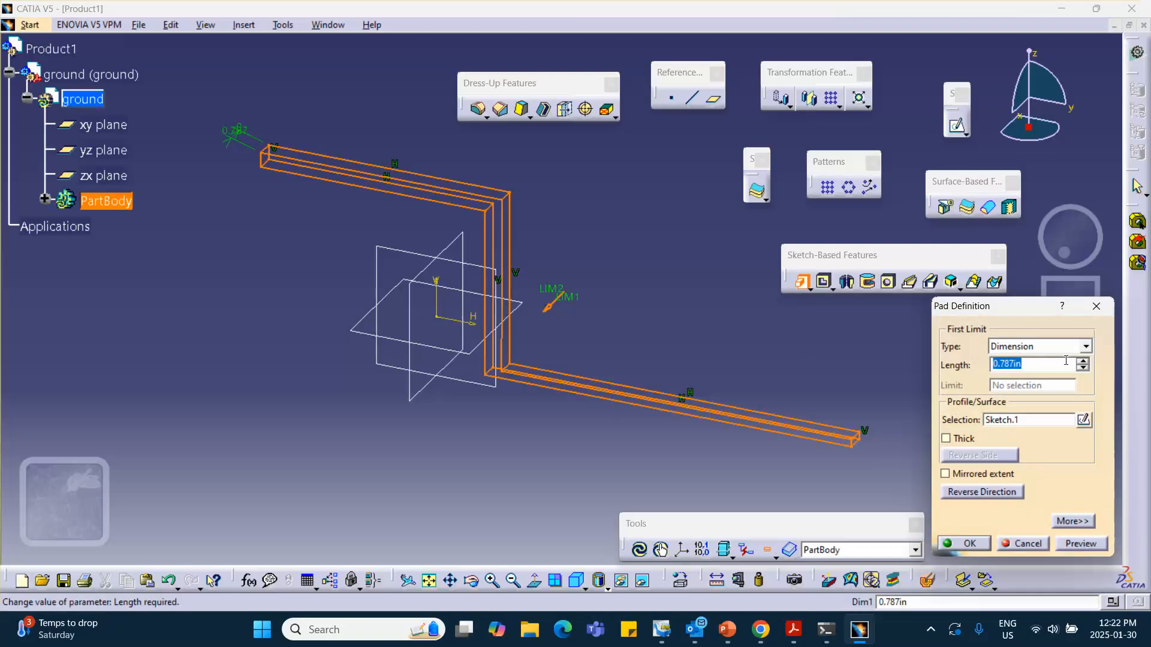
type("2")
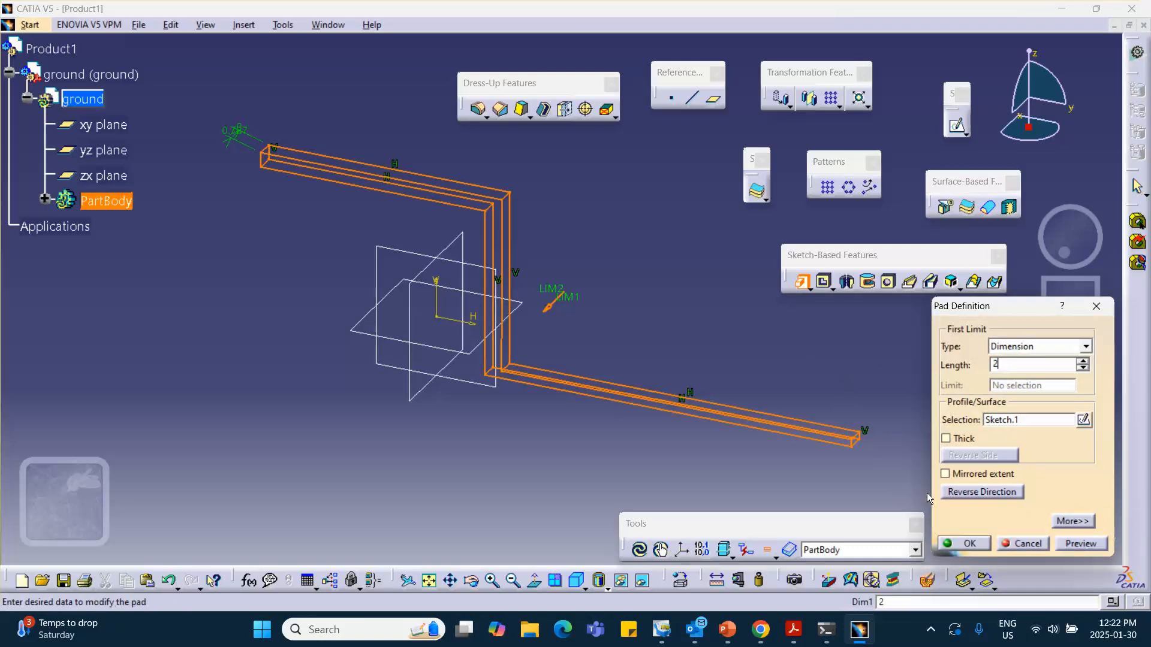
left_click(965, 546)
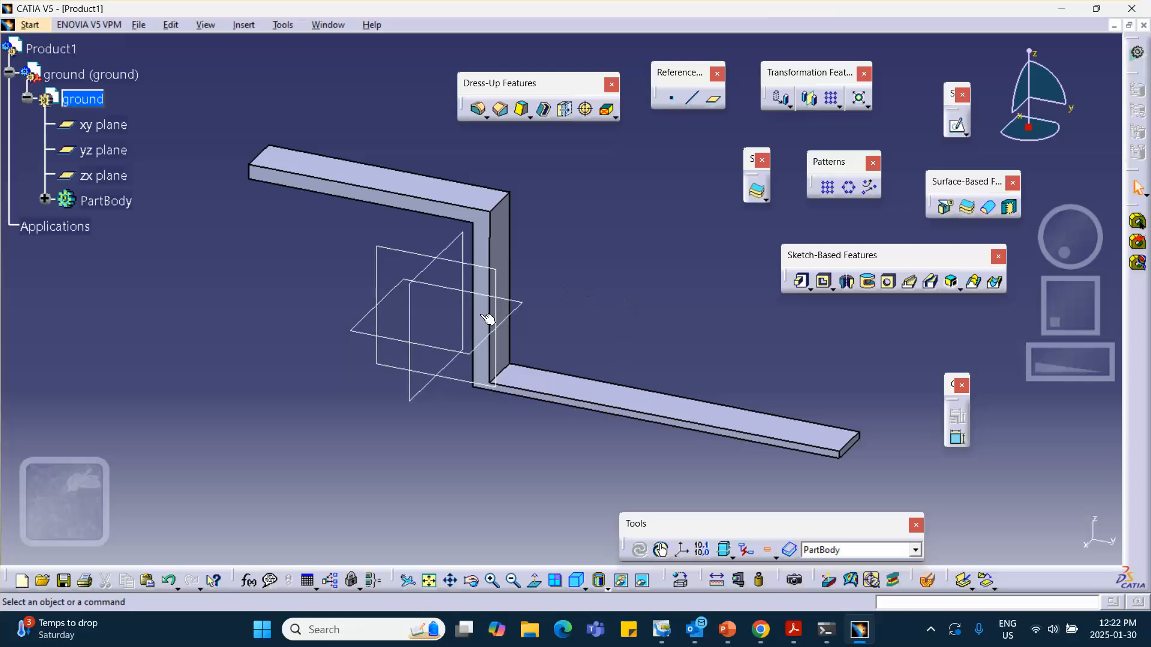
Step: Activate Product1 and insert a second new part that uses the assembly origin as its origin point
double_click(51, 49)
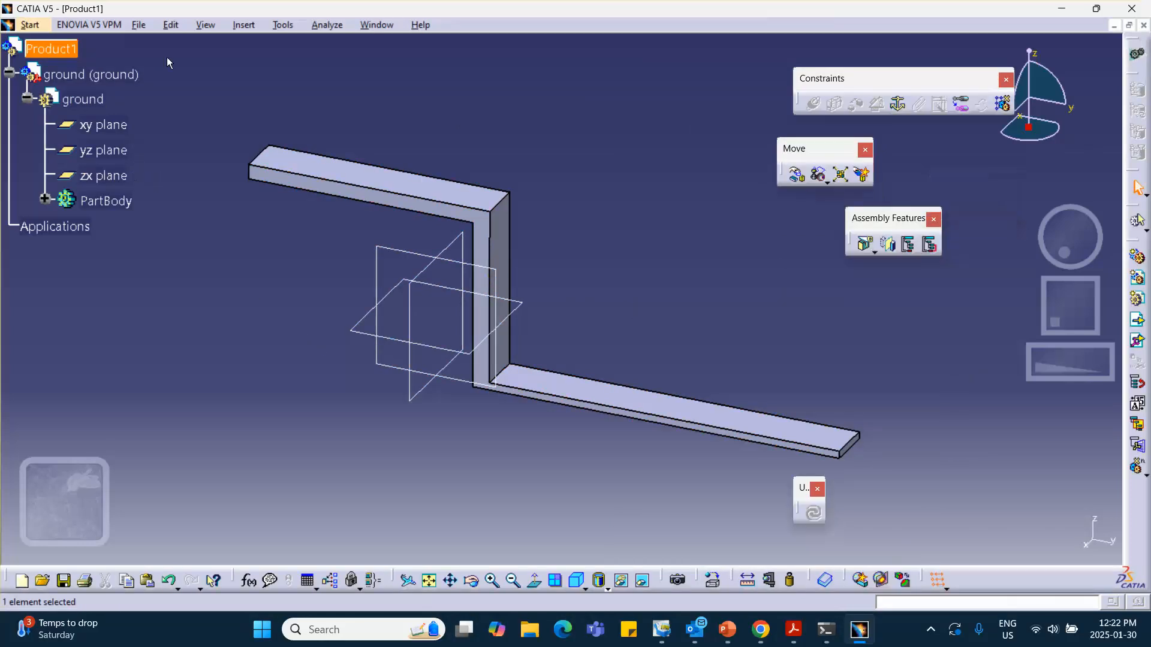
left_click(243, 25)
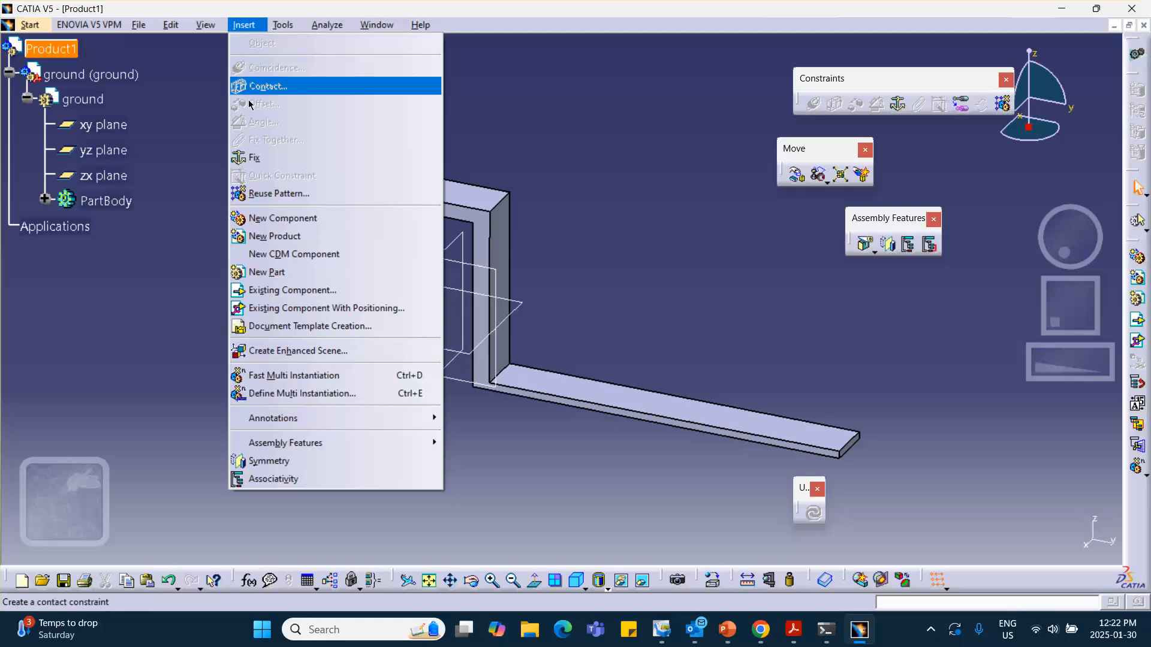
left_click(259, 272)
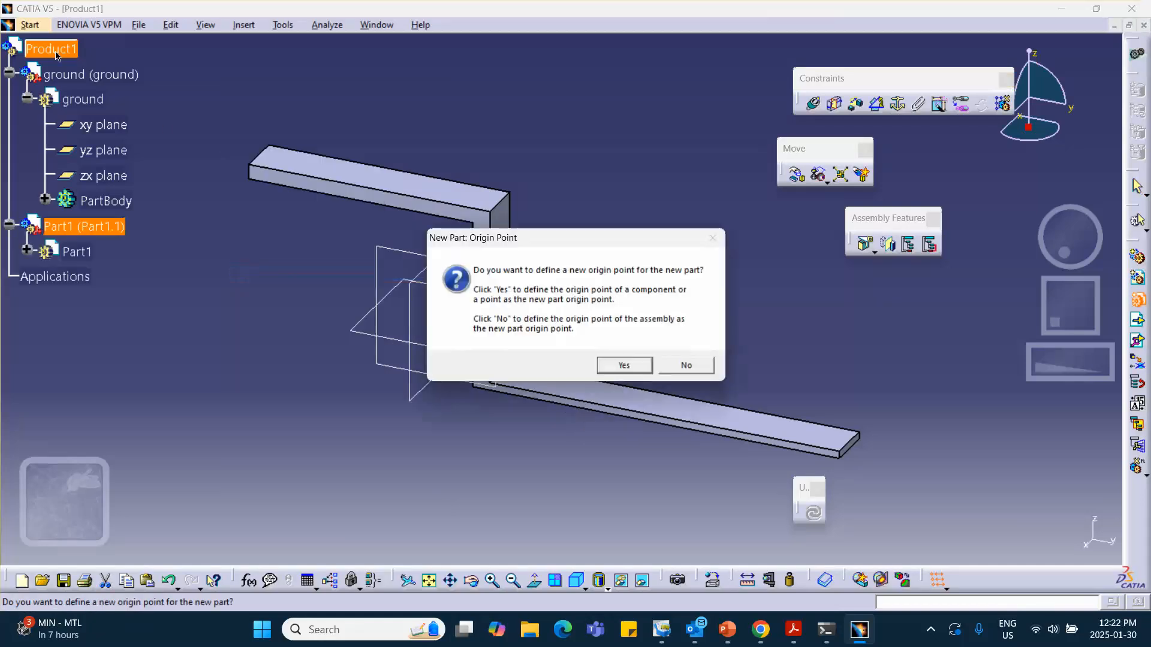
left_click(685, 365)
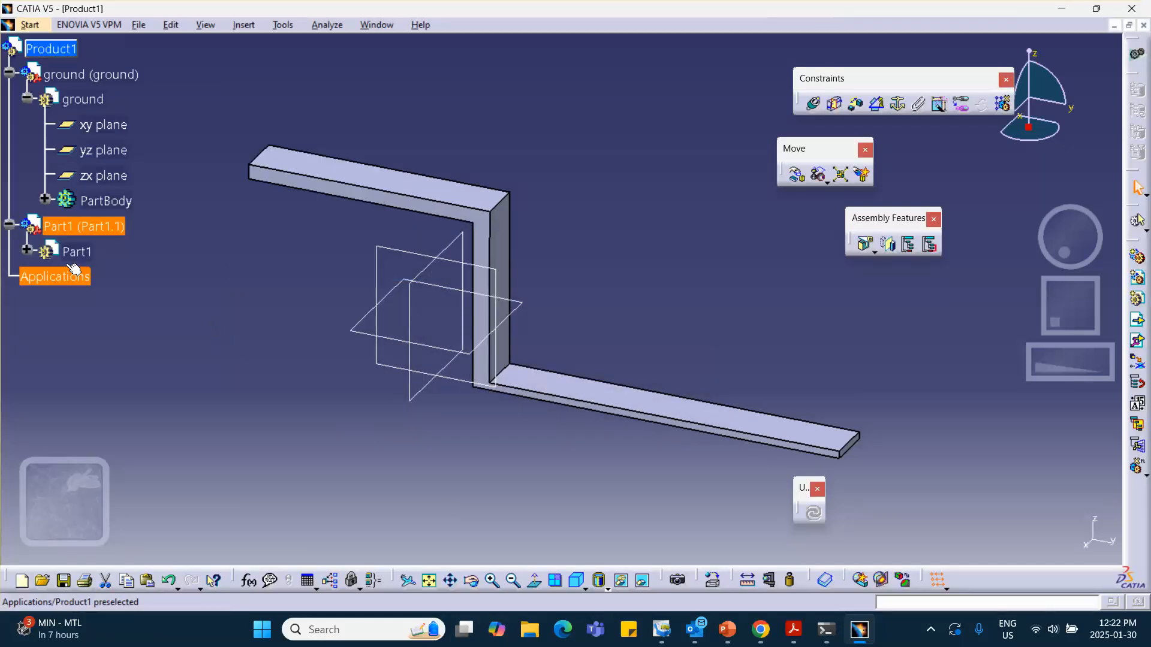
Step: Rename the second part by setting both its instance name and its part number to block
left_click(8, 224)
left_click(8, 224)
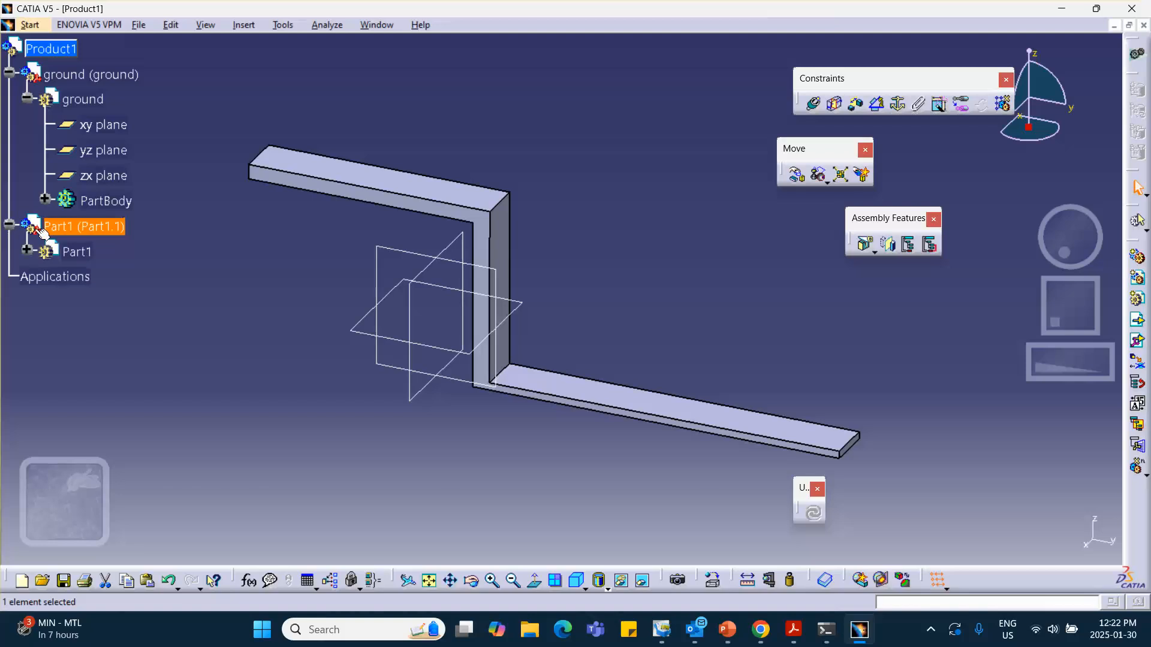
right_click(95, 227)
left_click(126, 298)
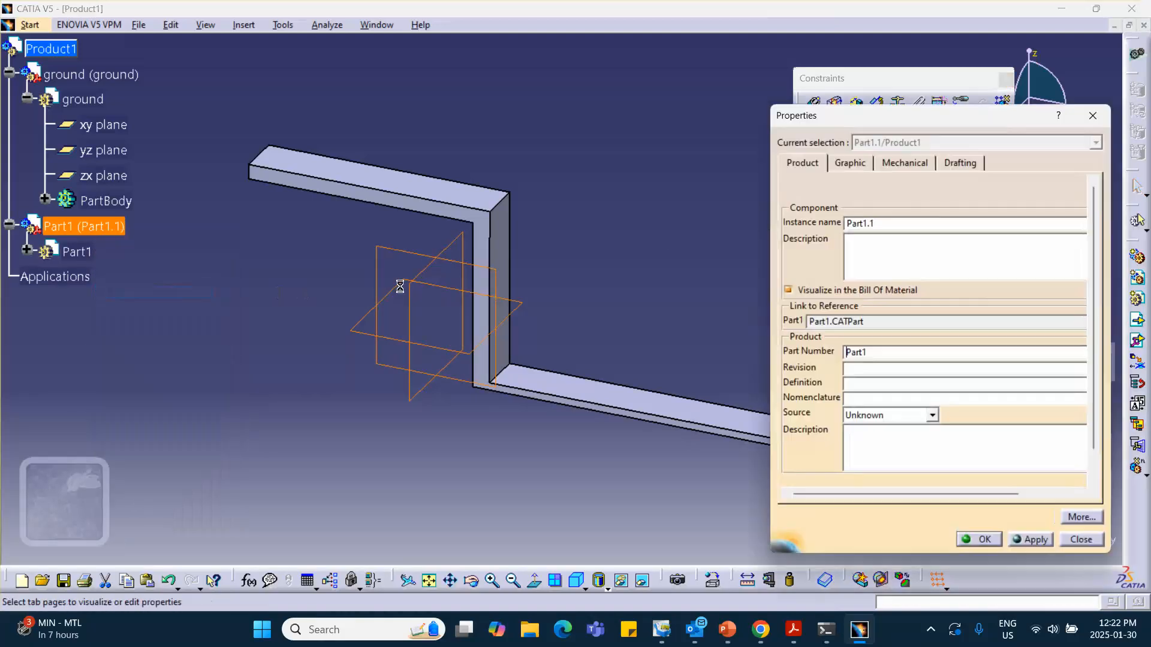
type("block")
left_click_drag(871, 353, 768, 342)
type("ck")
left_click(981, 540)
Step: Activate the block part and sketch a small rectangle on its yz plane, just above the ground part's upper ledge
double_click(75, 252)
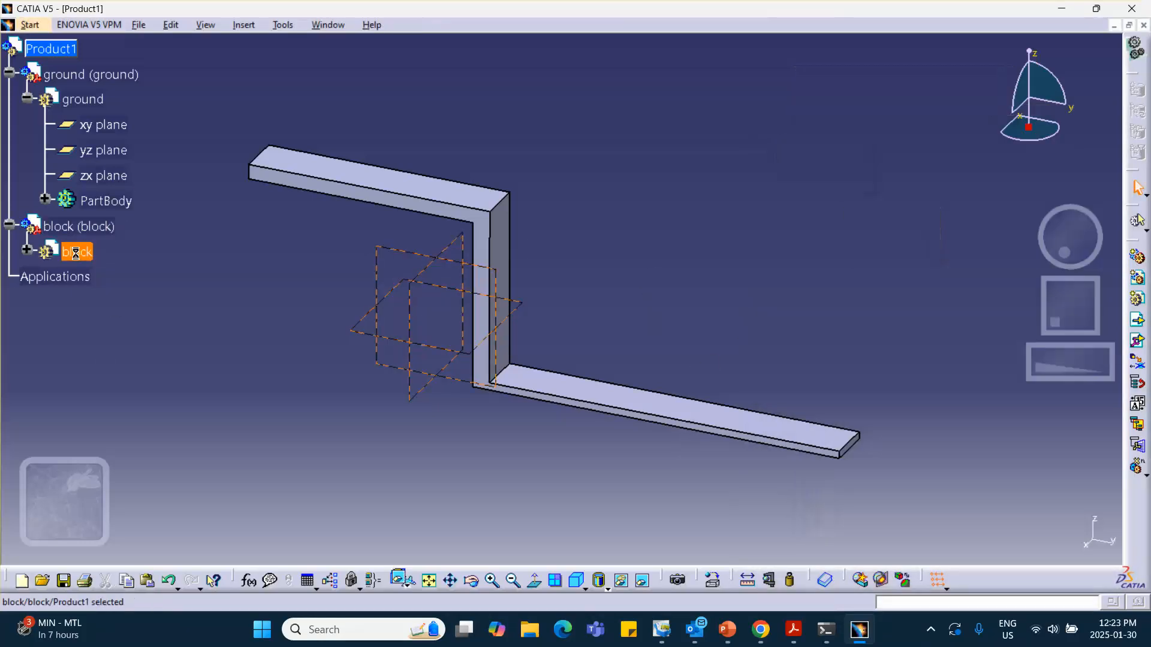
left_click(396, 255)
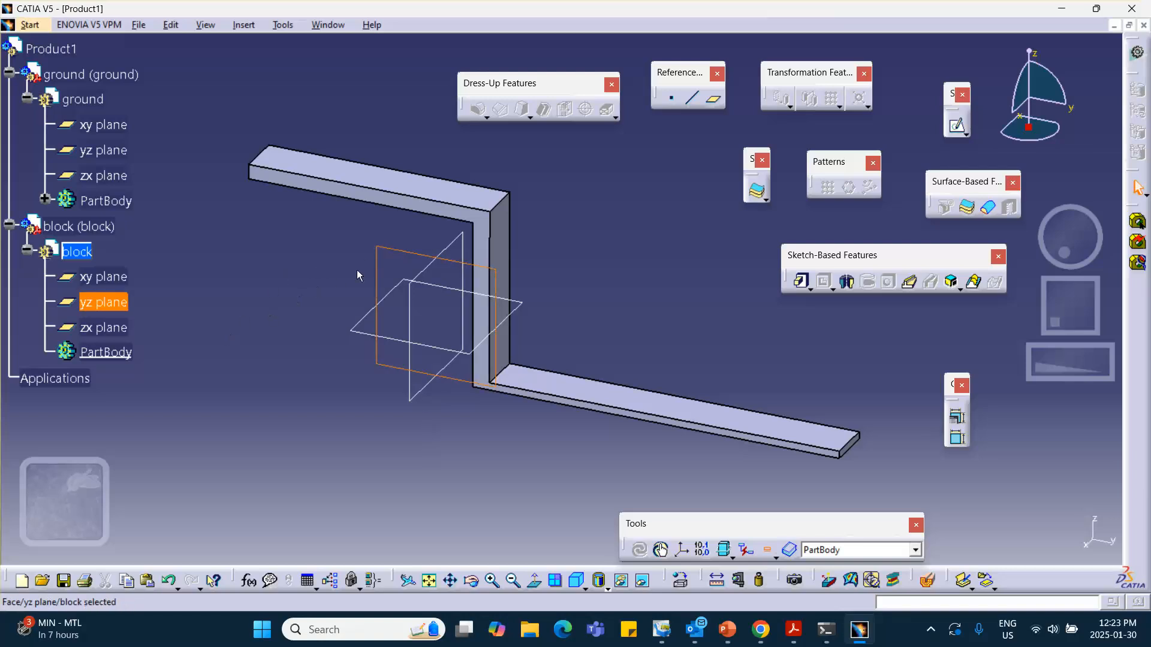
left_click(958, 127)
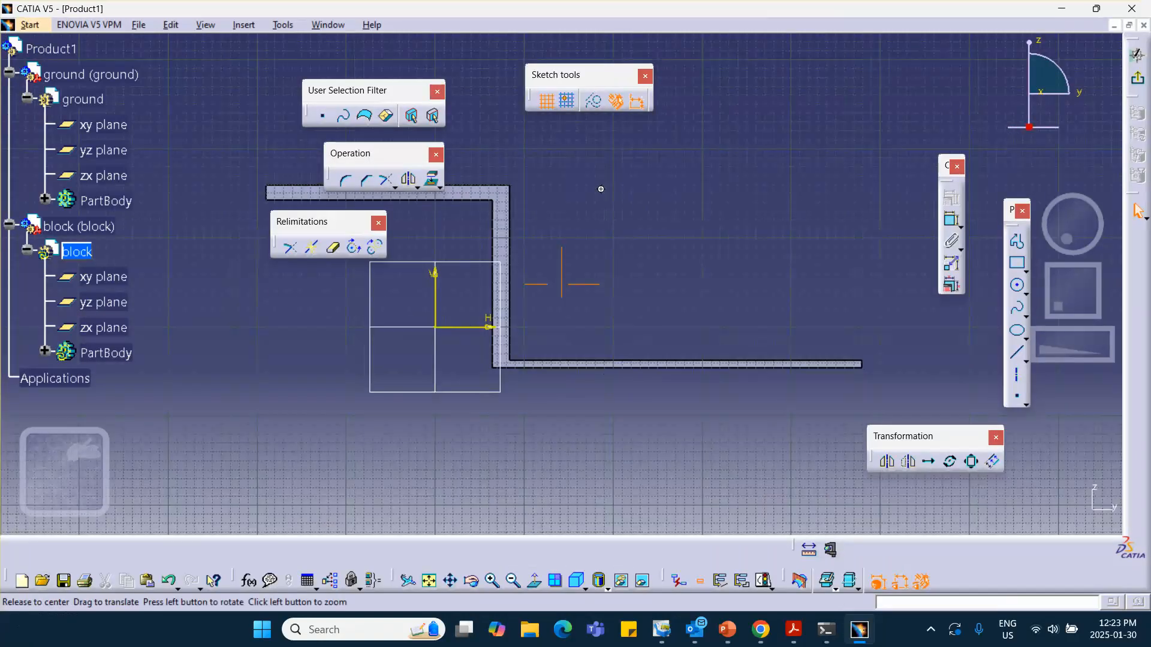
left_click(1017, 265)
left_click(507, 233)
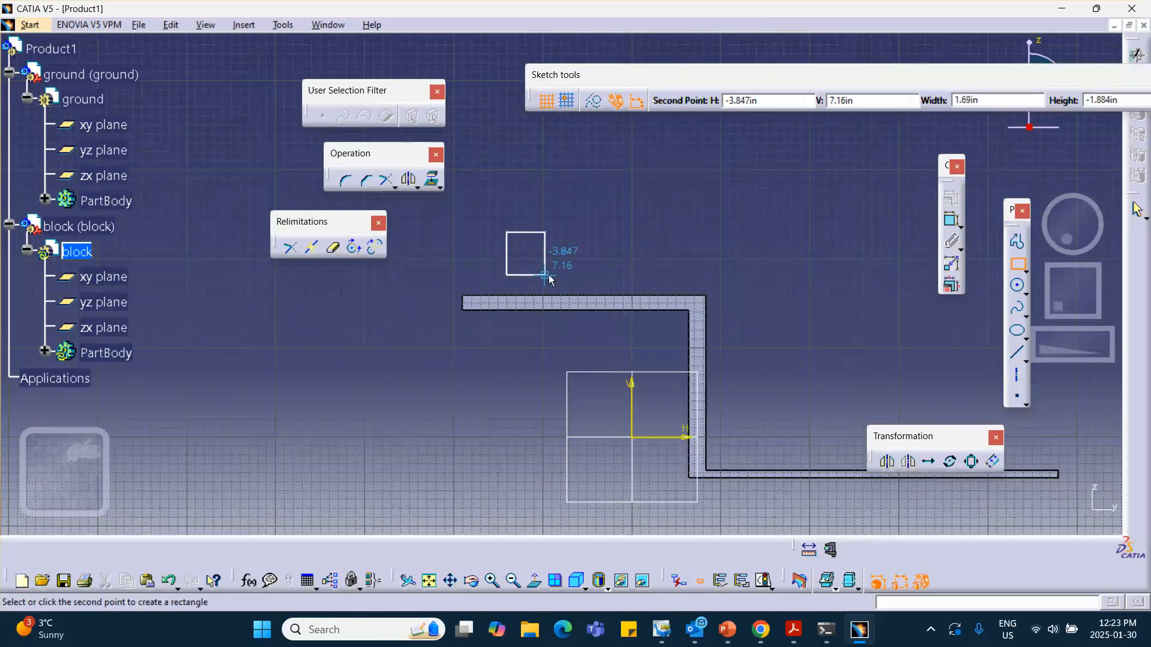
left_click(565, 277)
left_click(1136, 54)
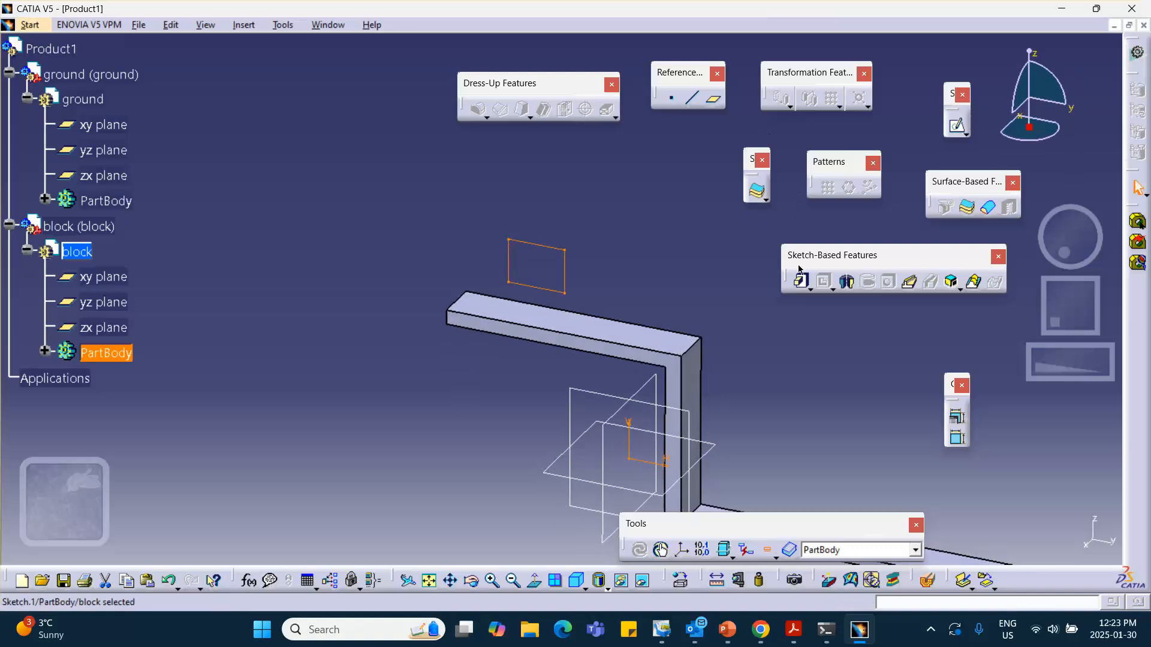
Step: Pad the rectangle sketch with a length of 1 in to form the solid block
left_click(801, 279)
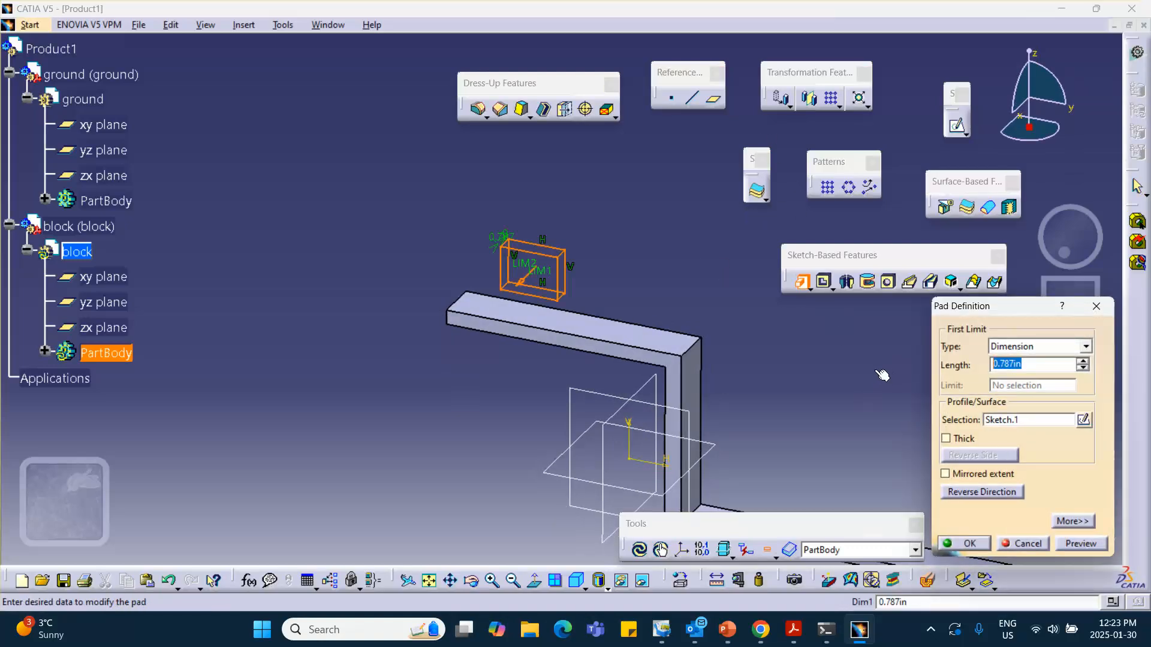
type("1")
left_click(981, 543)
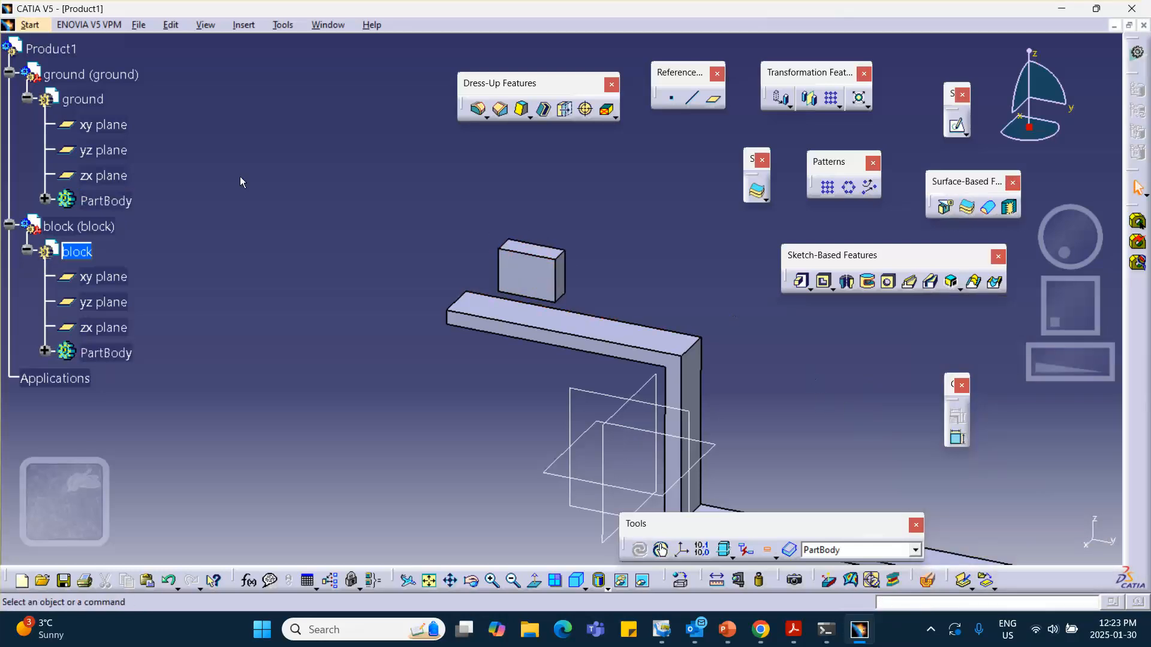
middle_click_drag(459, 219, 347, 151)
left_click(348, 138)
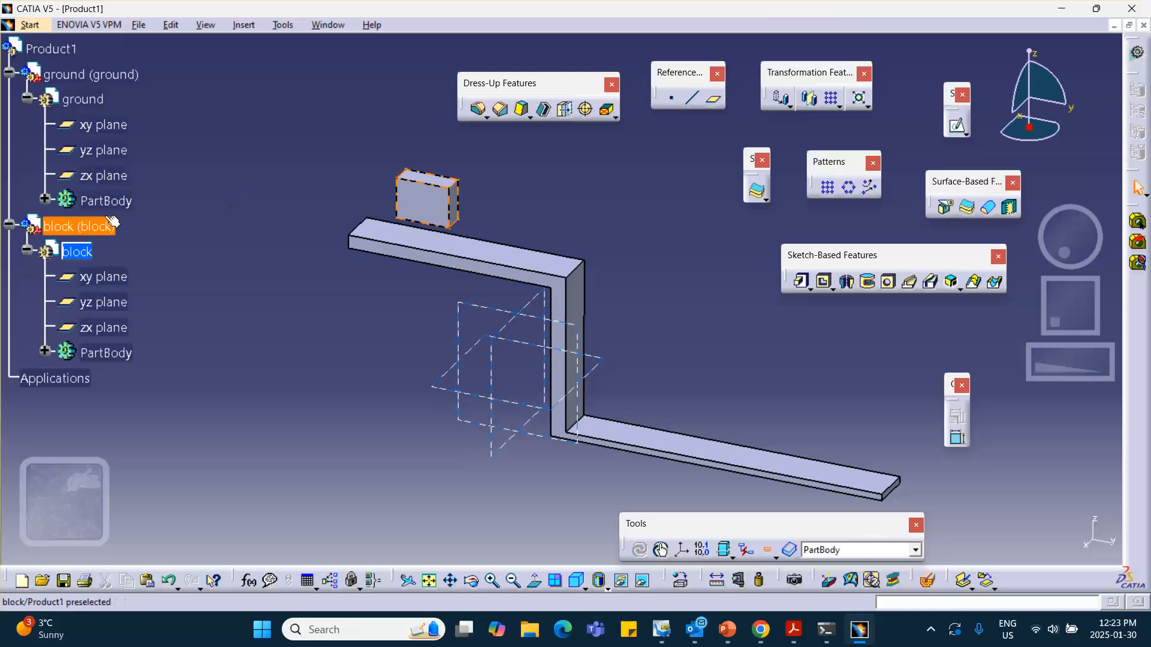
Step: Activate Product1, copy the block component and paste it into Product1 as a second instance
double_click(71, 48)
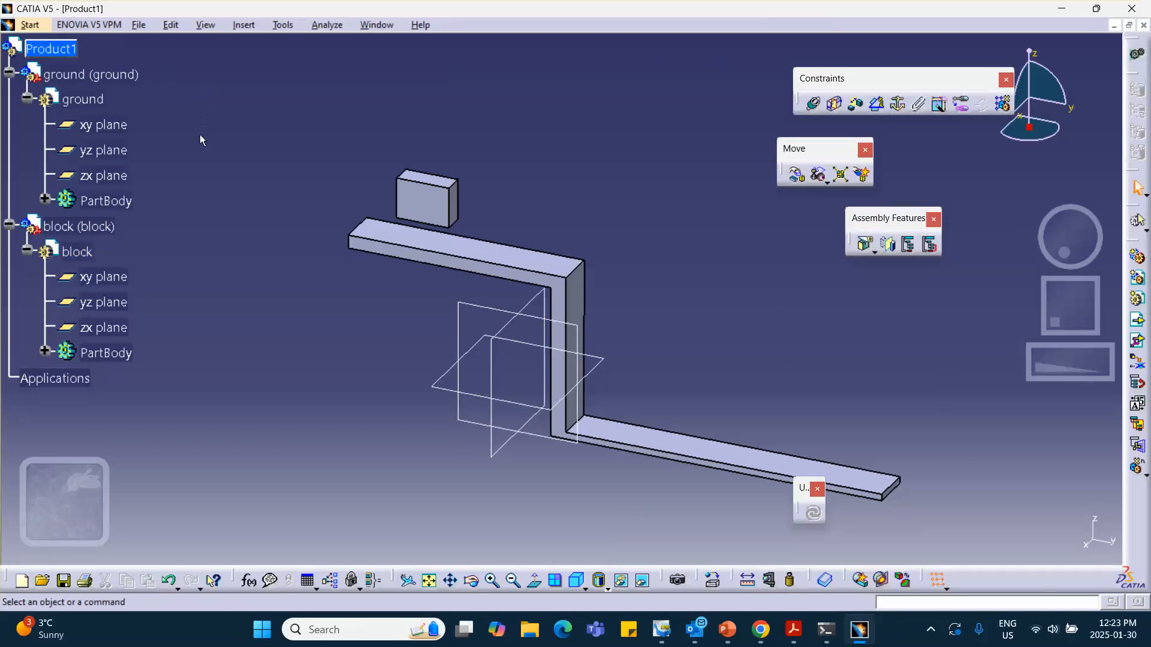
left_click(105, 229)
right_click(106, 229)
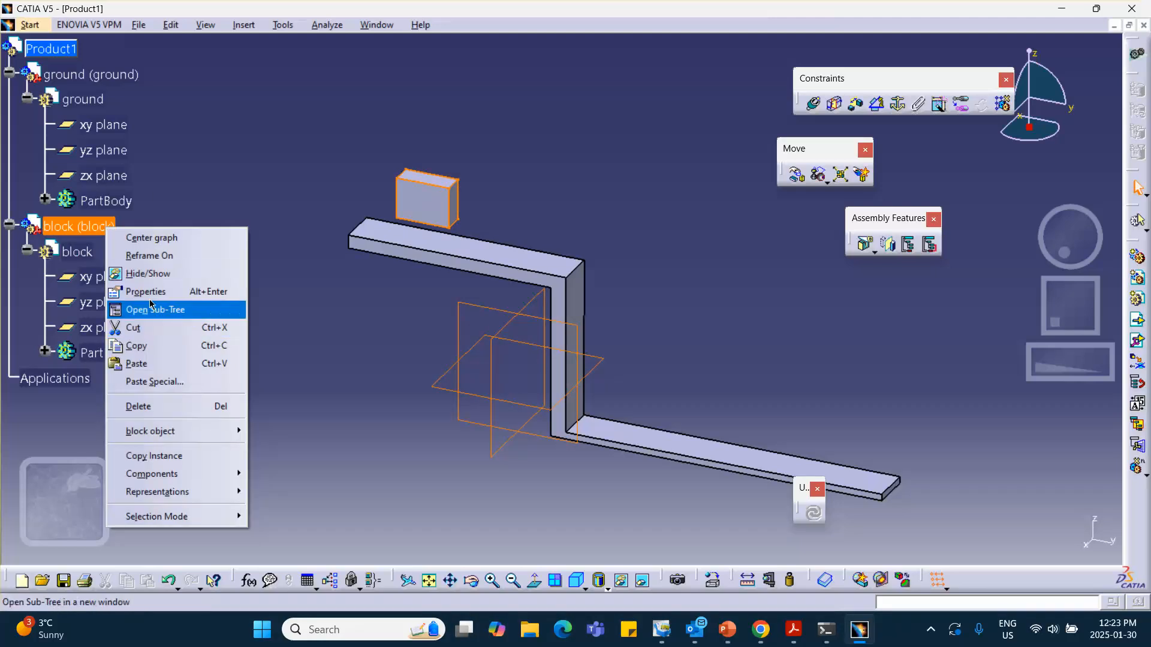
left_click(144, 346)
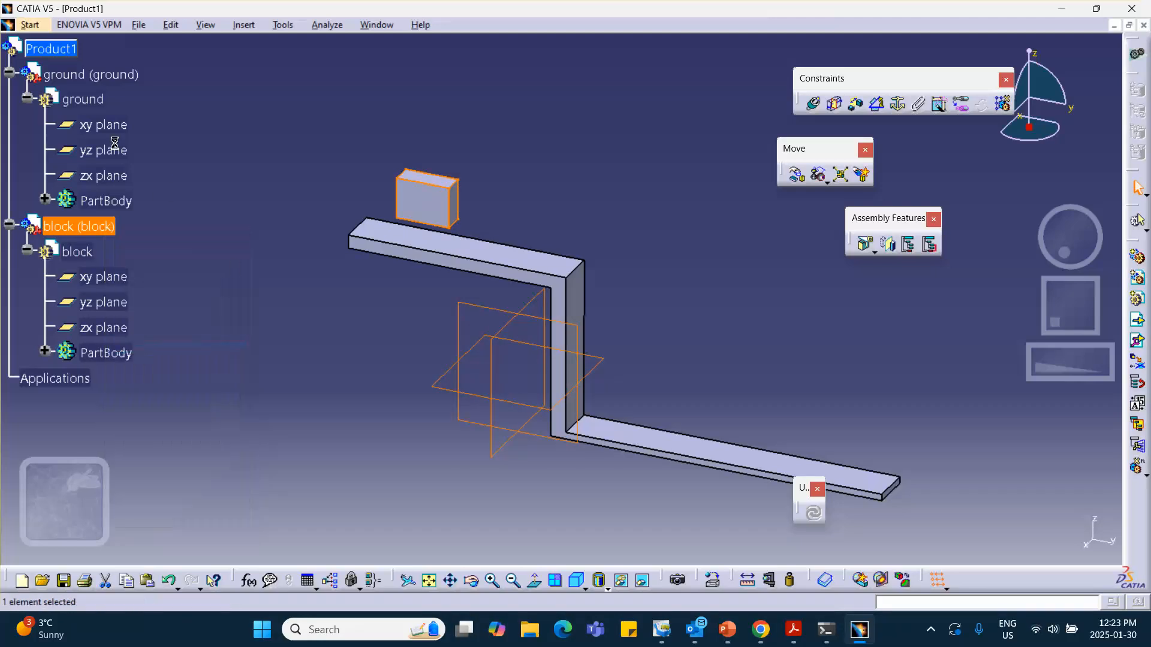
right_click(65, 51)
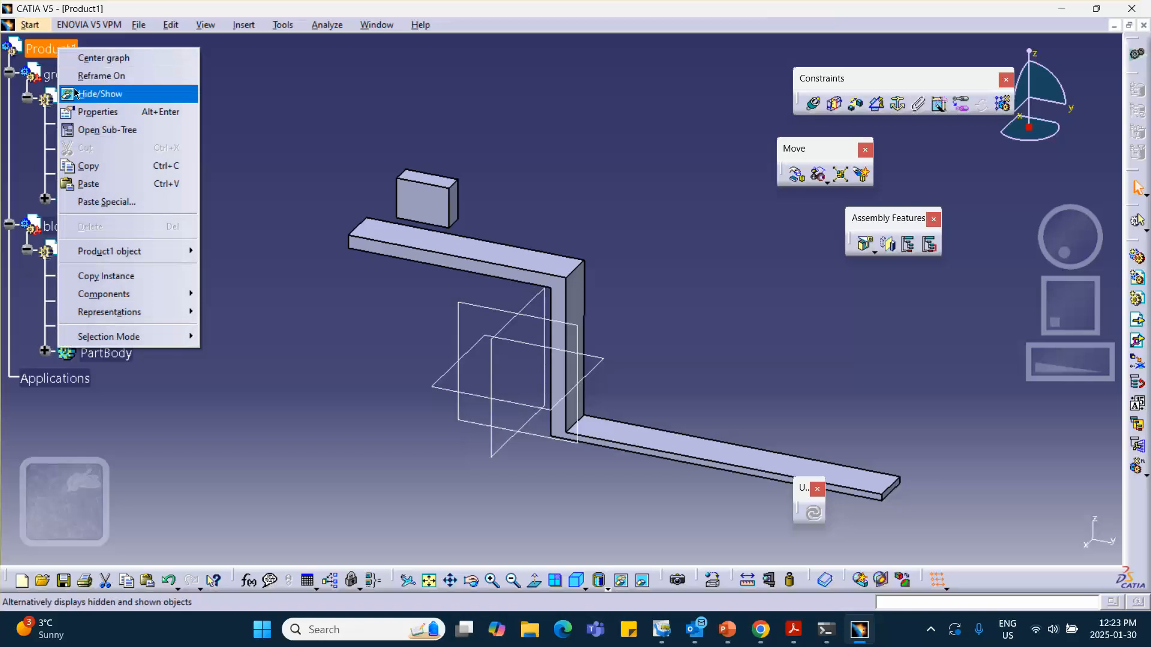
left_click(120, 183)
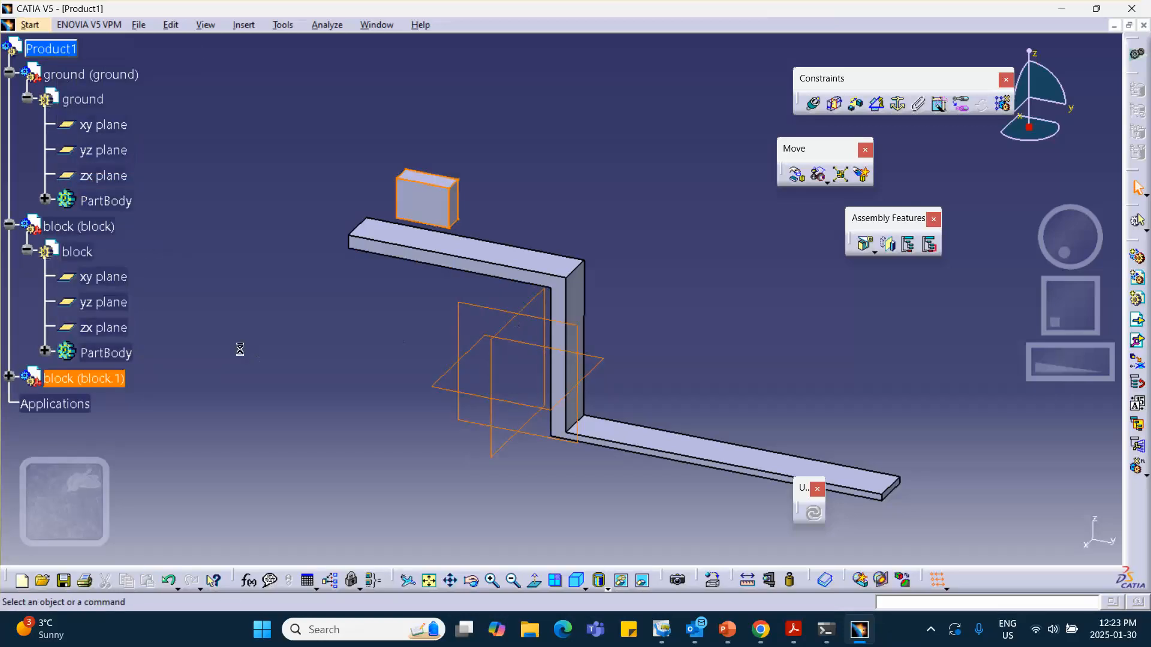
left_click(10, 380)
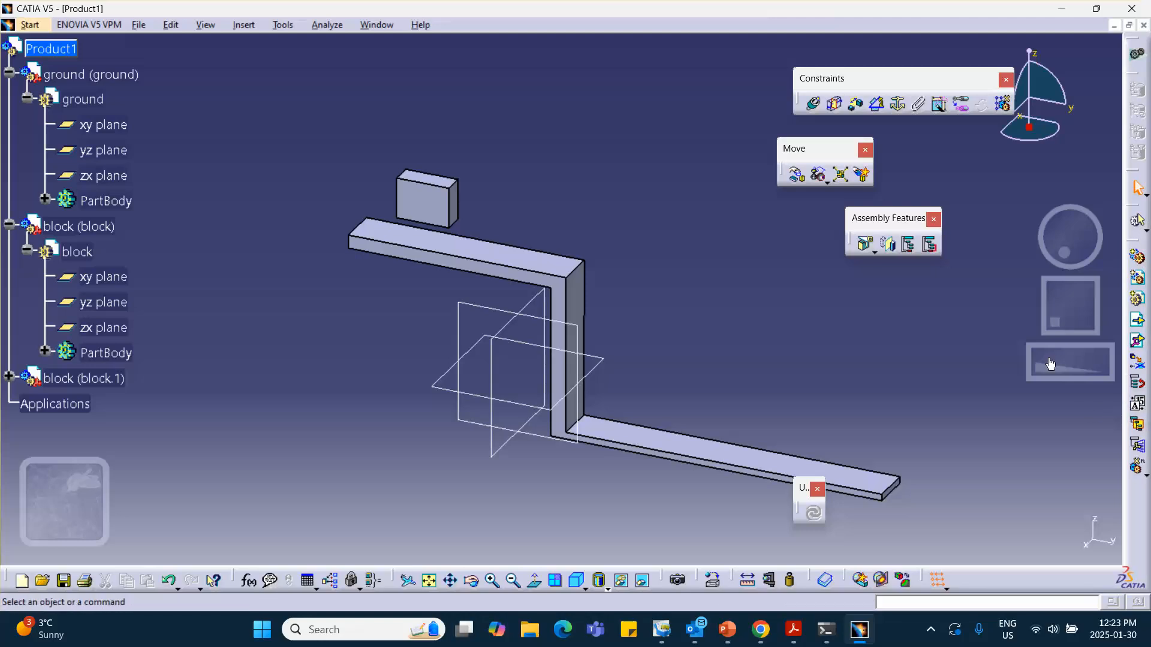
Step: Manipulate one of the coinciding blocks along the Y axis until it sits above the far end of the lower ledge
left_click(796, 174)
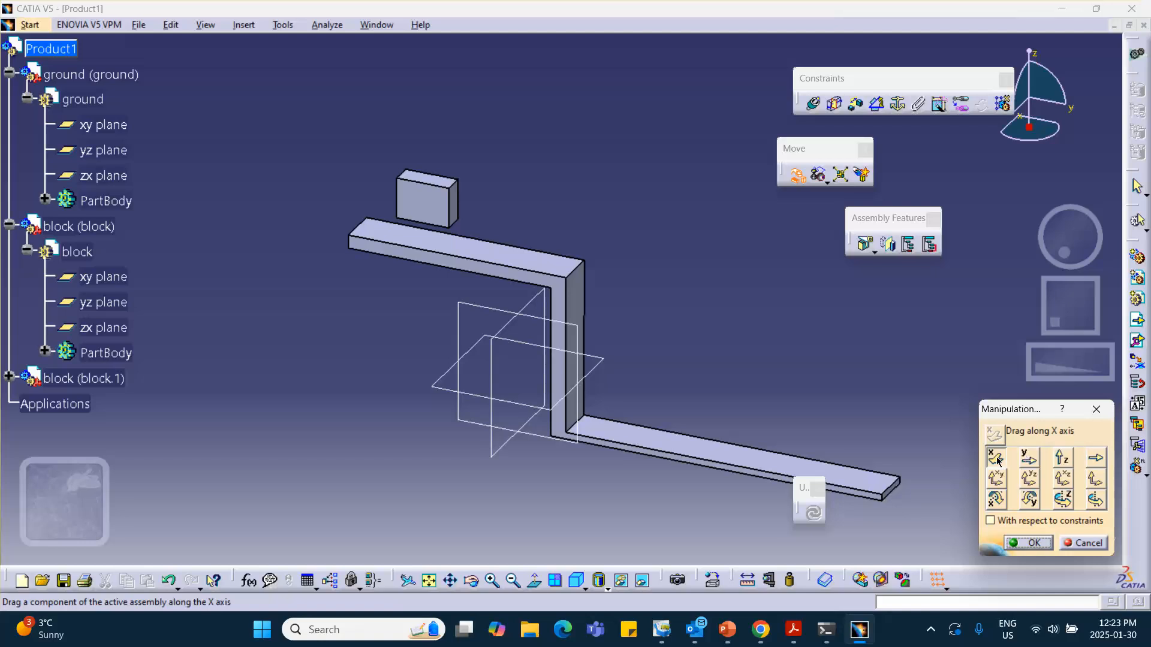
left_click(1028, 458)
left_click_drag(445, 217, 842, 364)
left_click(1034, 550)
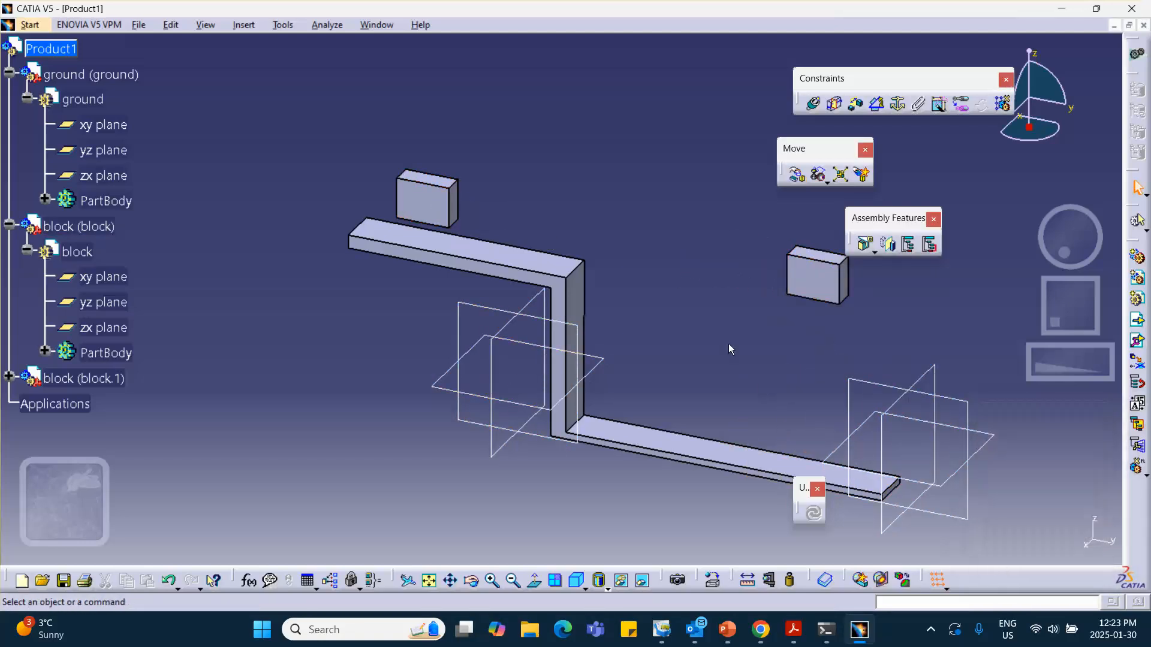
mouse_move(680, 279)
middle_mouse_down()
mouse_move(676, 263)
mouse_move(675, 279)
middle_mouse_up()
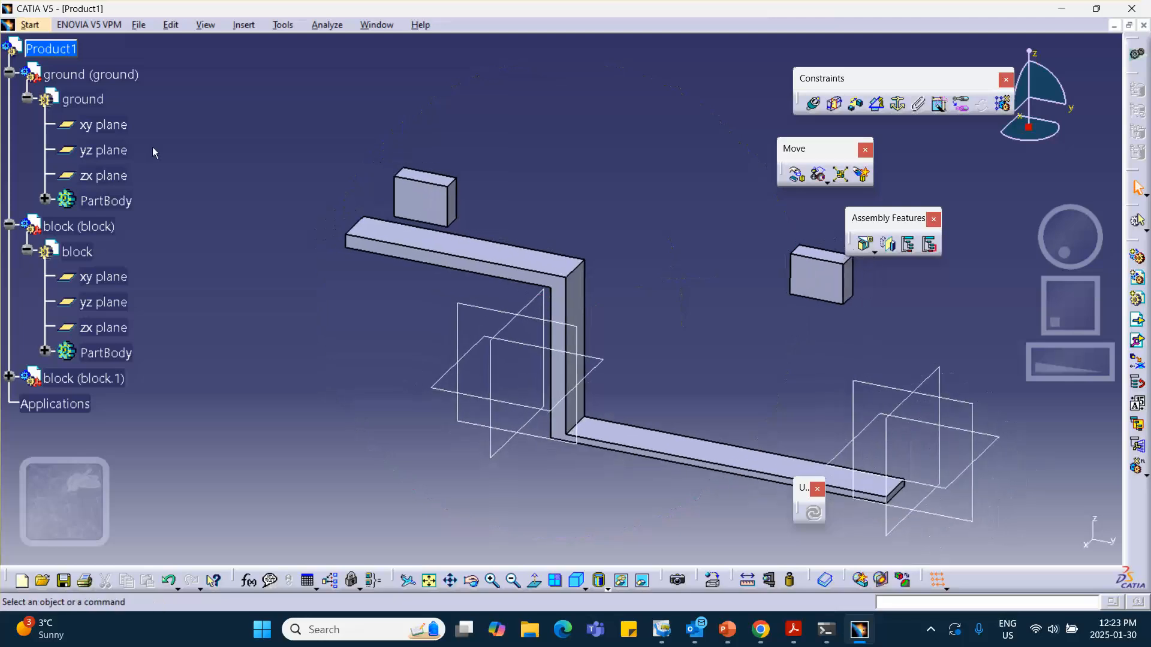
Step: Switch the Product1 assembly to the DMU Kinematics workbench of Digital Mockup
left_click(43, 47)
middle_click_drag(247, 191, 160, 147)
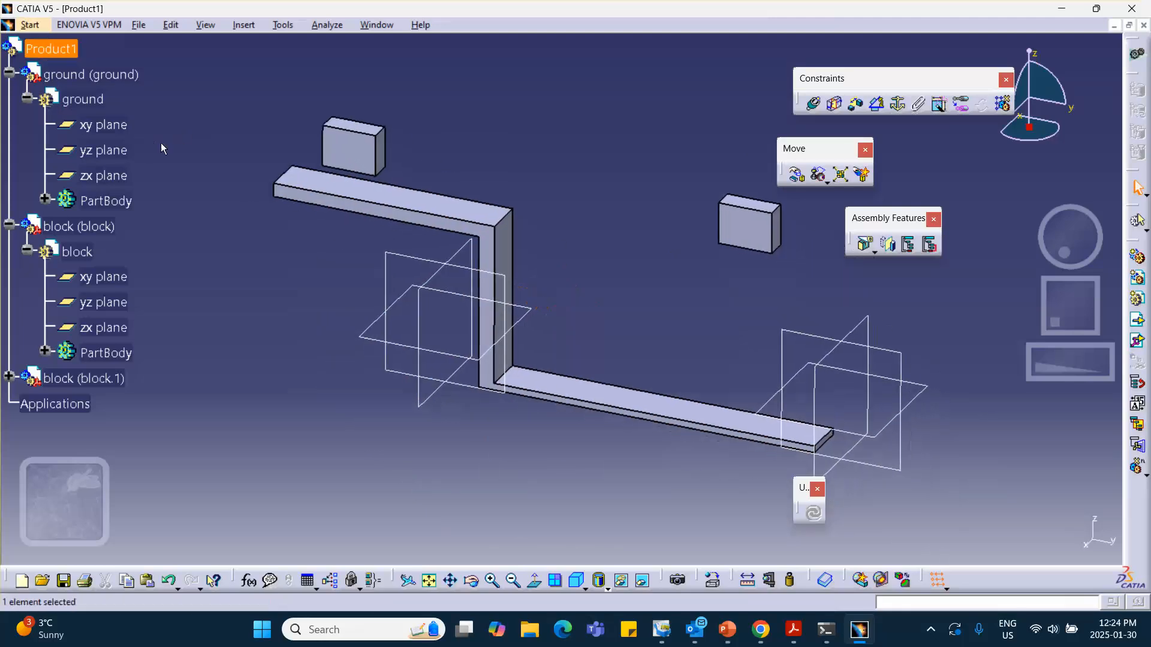
left_click(30, 25)
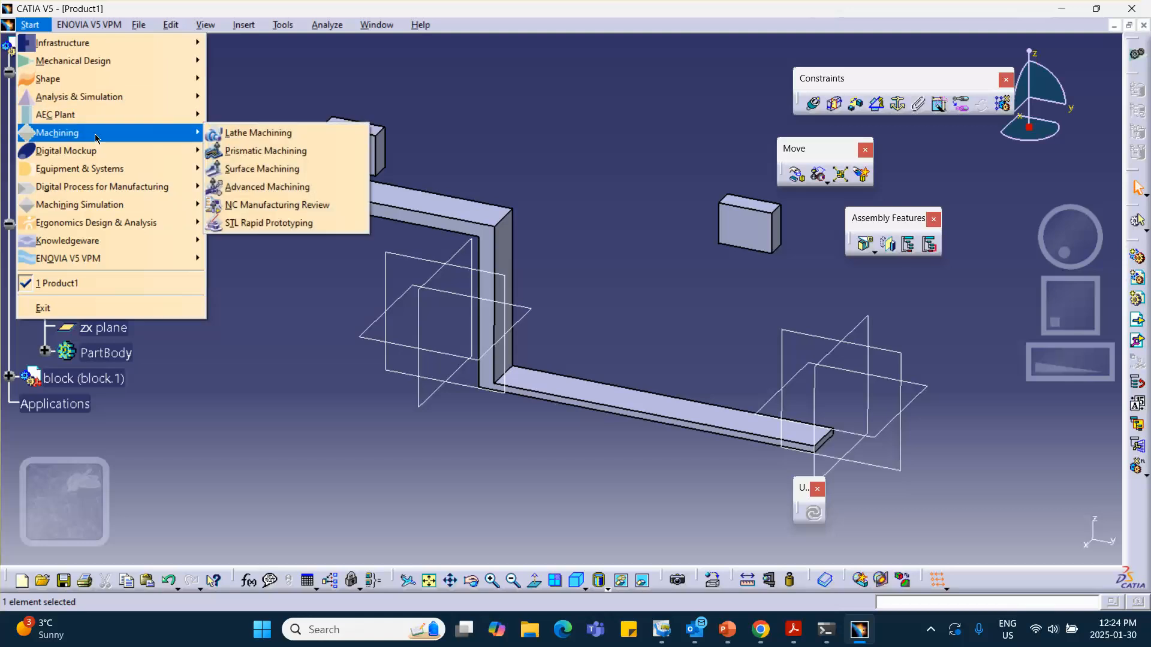
mouse_move(96, 150)
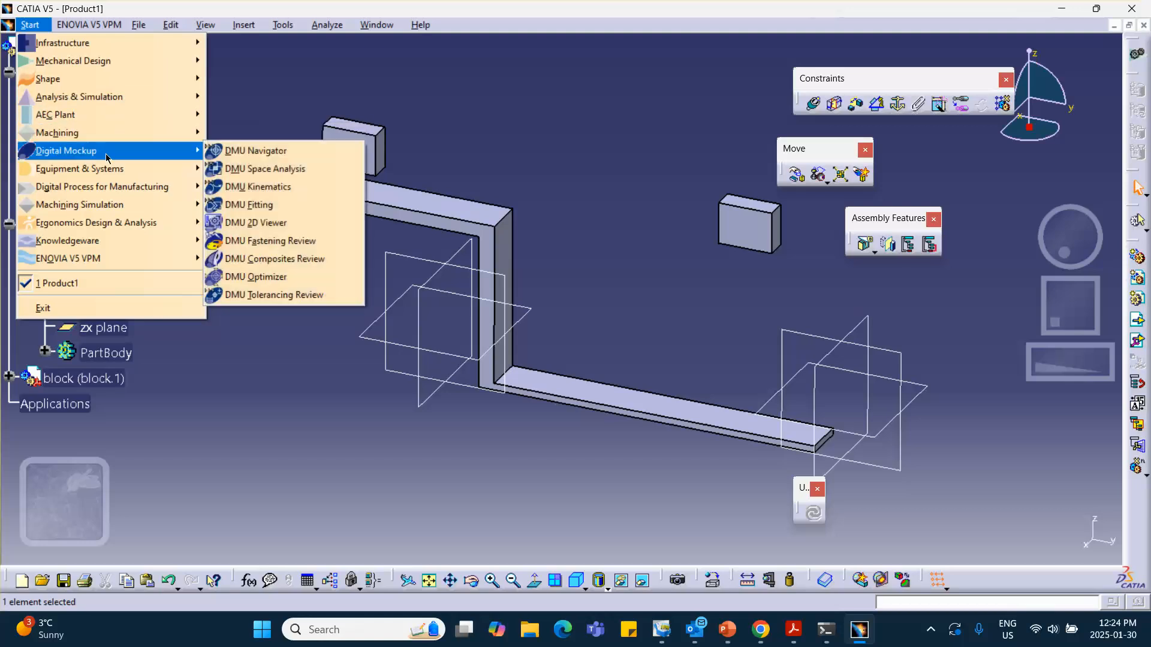
left_click(247, 187)
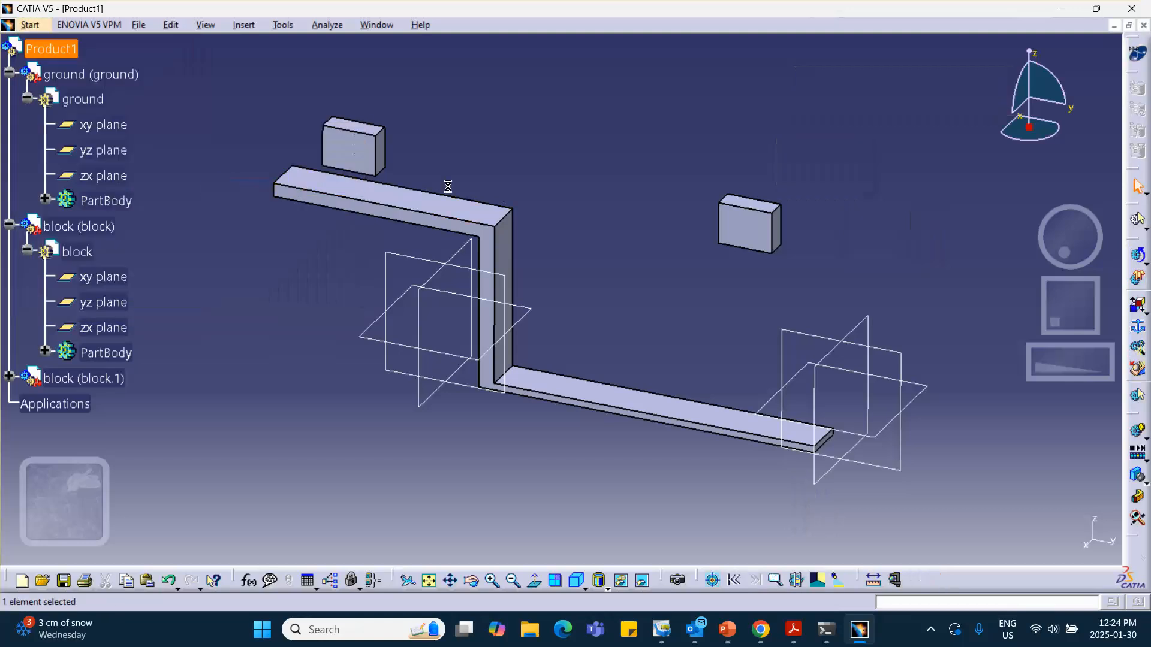
mouse_move(527, 186)
middle_mouse_down()
mouse_move(547, 180)
mouse_move(539, 192)
middle_mouse_up()
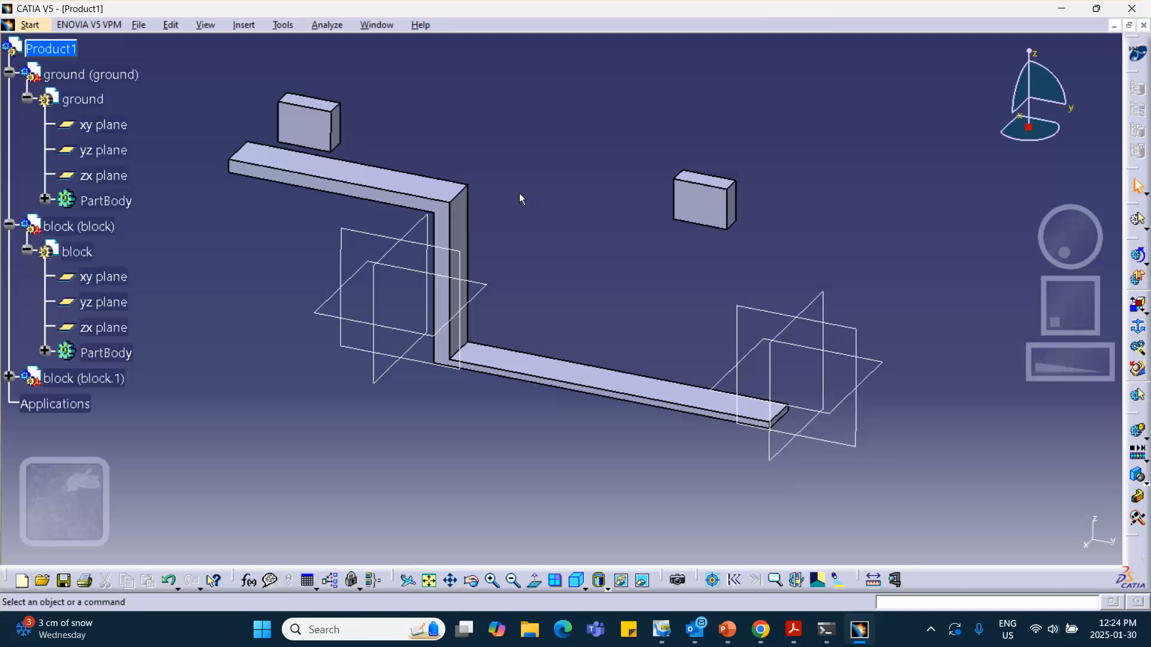
Step: Undock the DMU Kinematics and Kinematics Joints tool sets and place them side by side in free space above the model
scroll(133, 229, "down", 5)
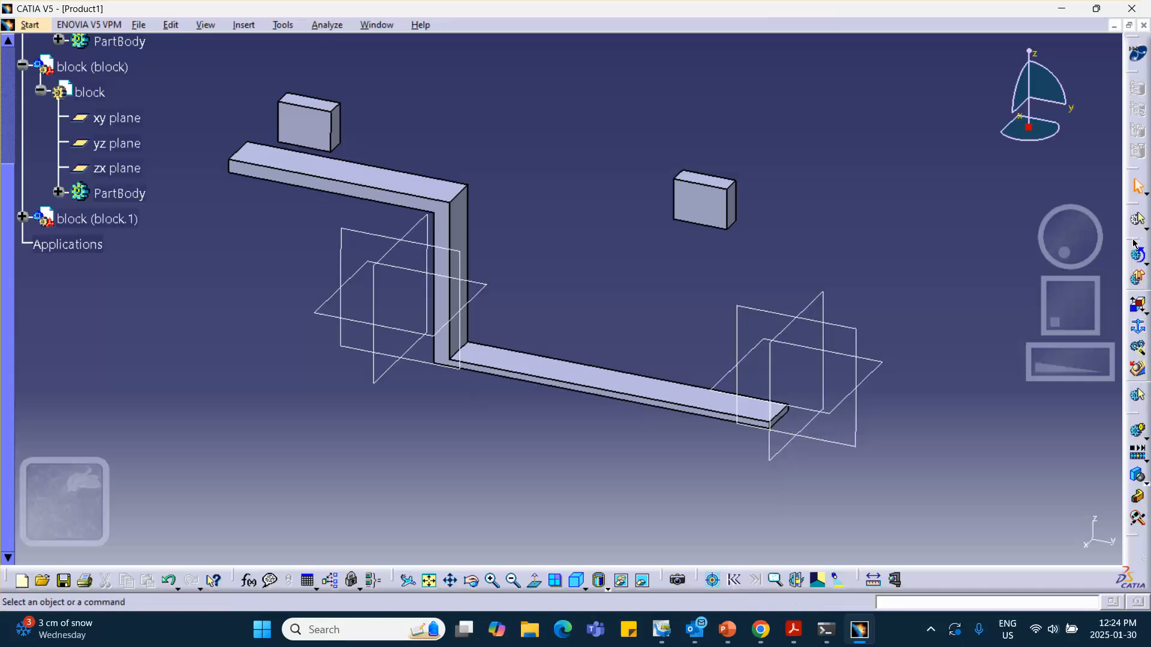
left_click_drag(1133, 241, 835, 152)
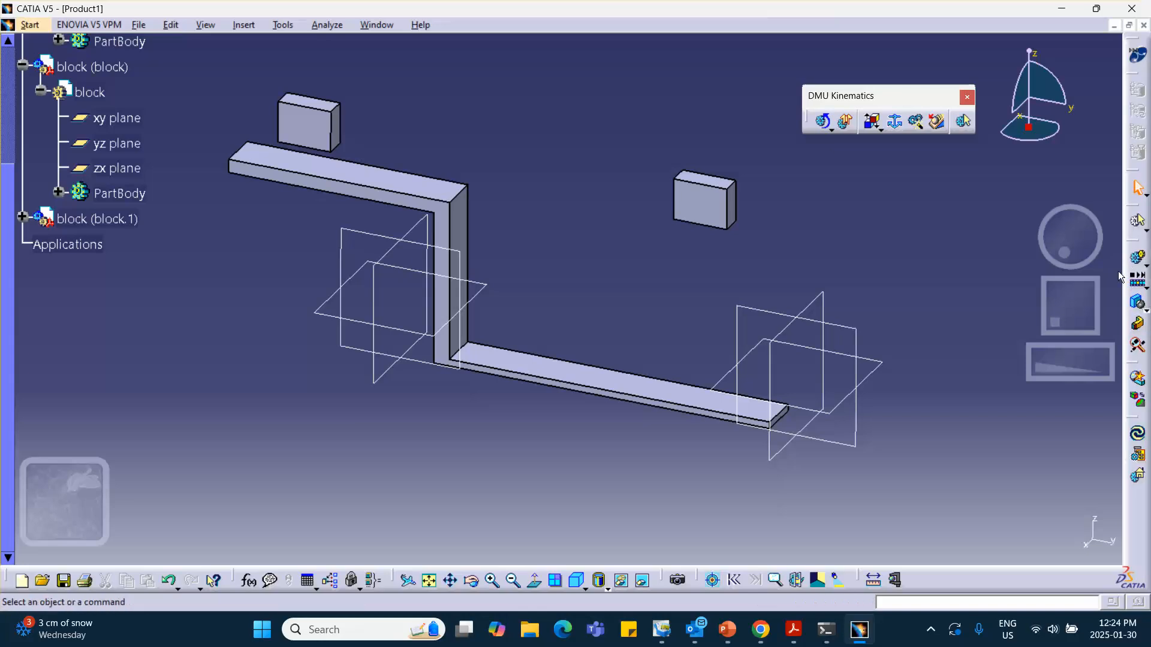
left_click(875, 126)
left_click_drag(793, 144, 552, 116)
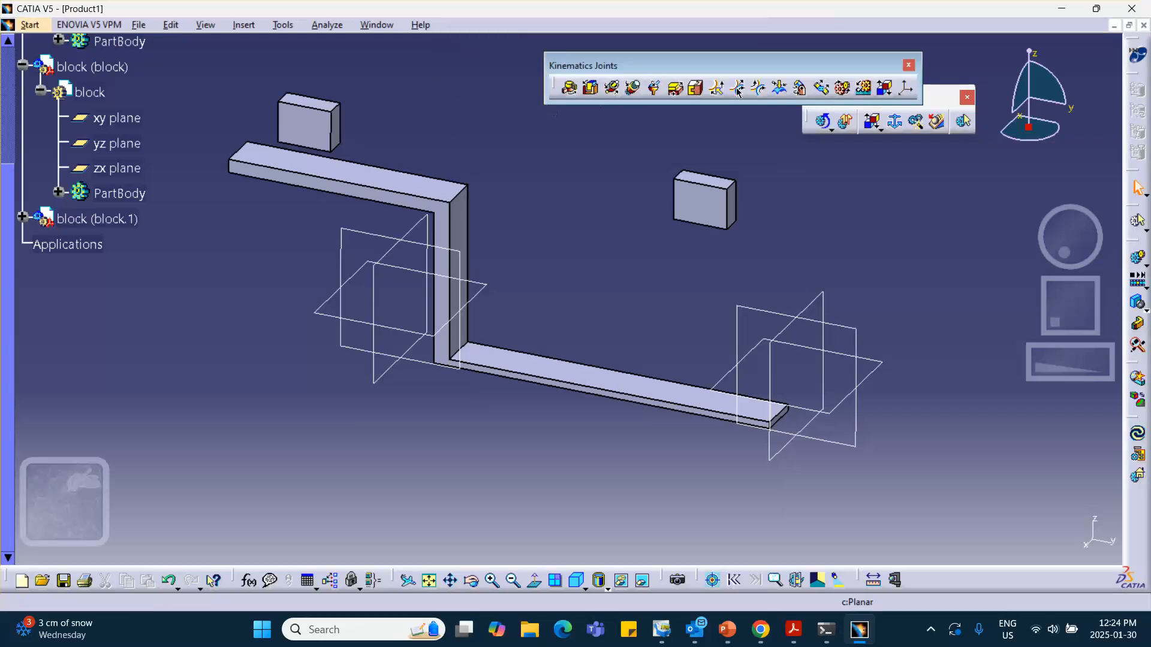
left_click_drag(932, 93, 941, 120)
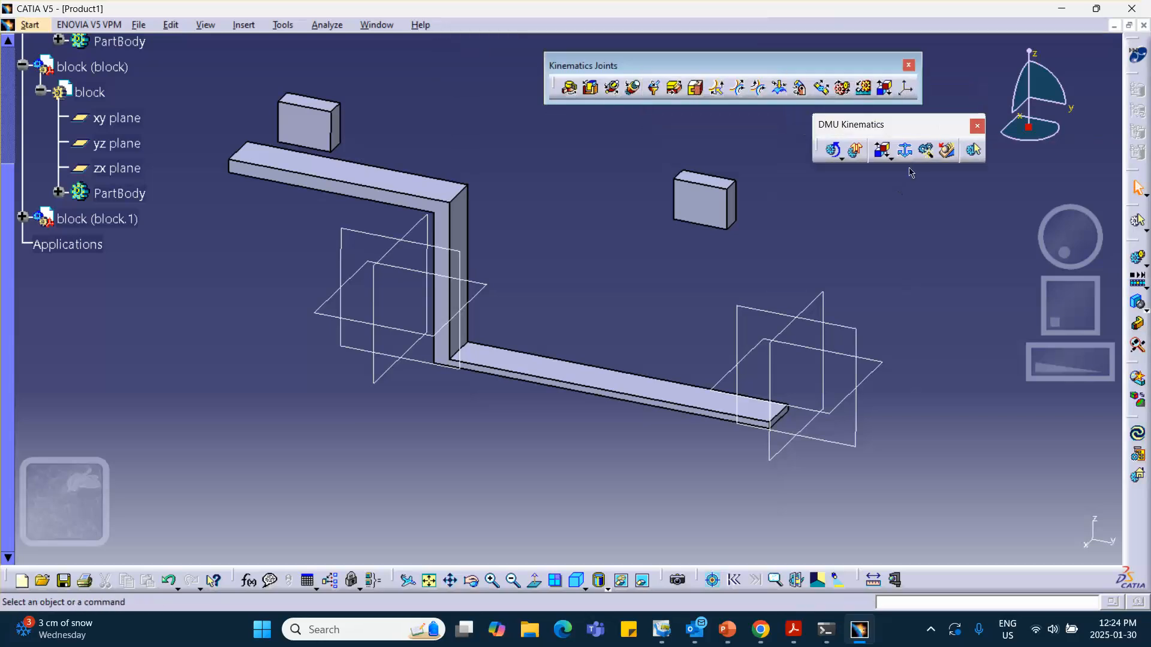
Step: Create a new mechanism named Mechanism.1 and define the stepped ground part as its fixed part
left_click(906, 152)
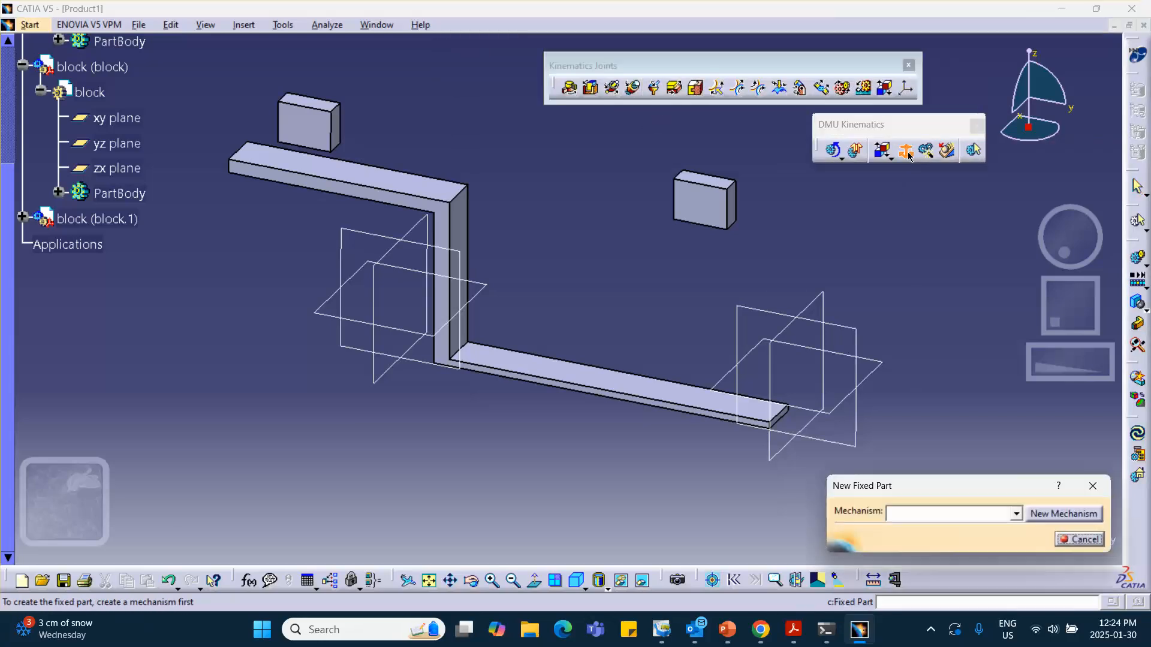
left_click(1062, 514)
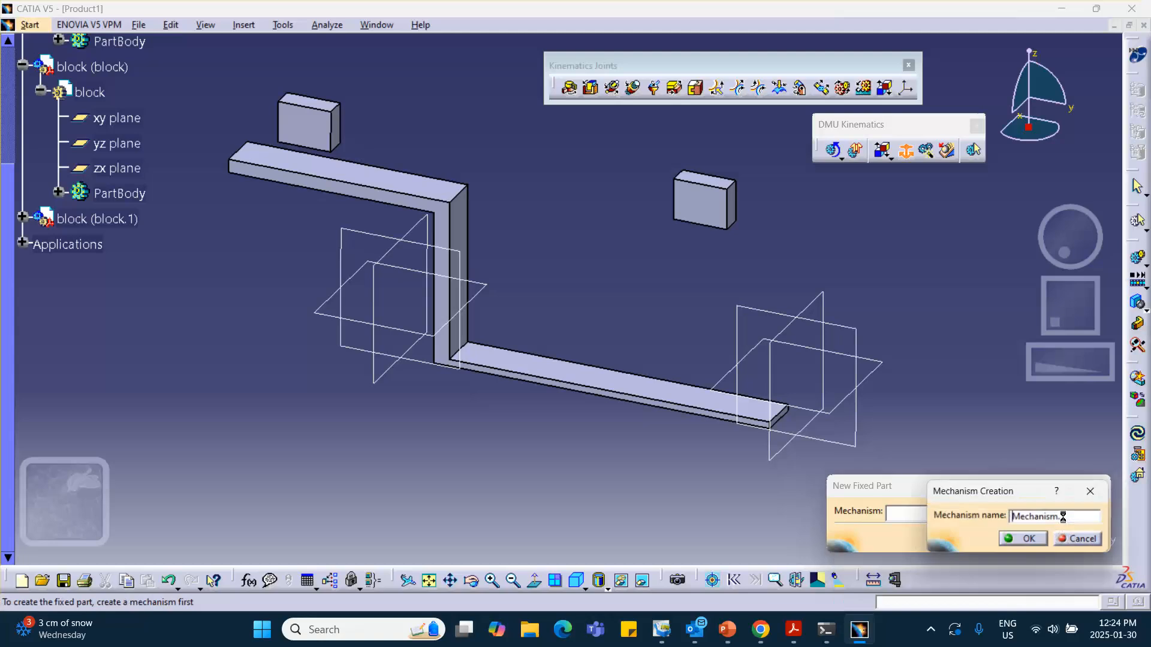
left_click(1029, 538)
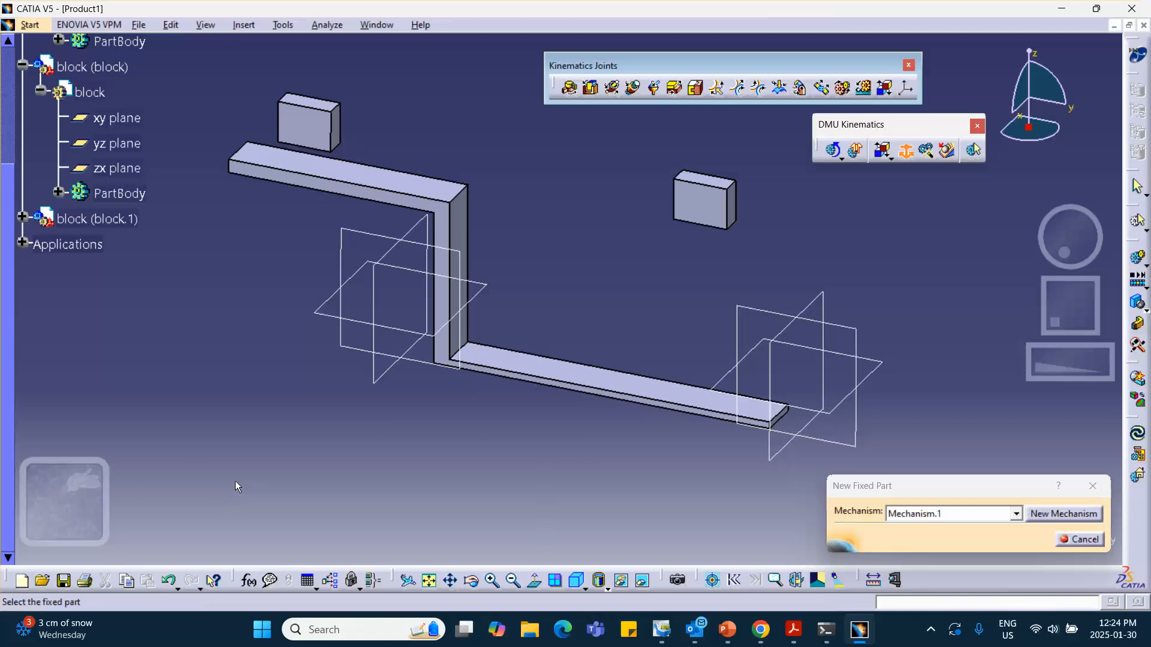
left_click(542, 374)
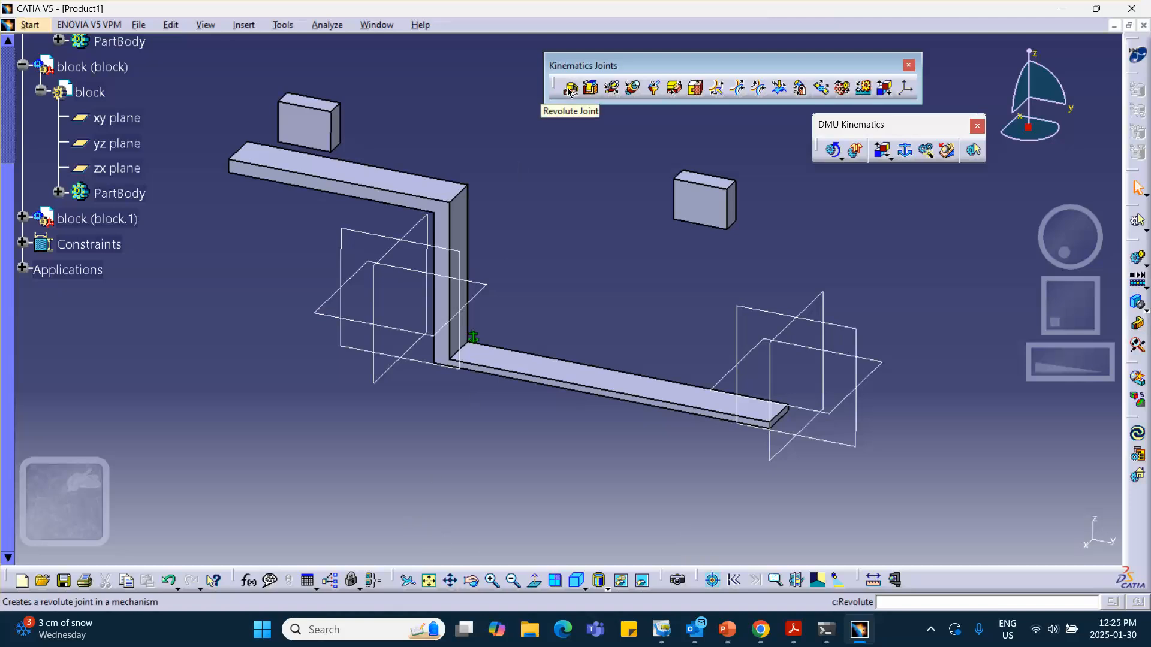
Step: Create a prismatic joint between the upper block and the ground, using the block's bottom front edge, the upper ledge's top front edge and both front faces
middle_click_drag(481, 130, 539, 150)
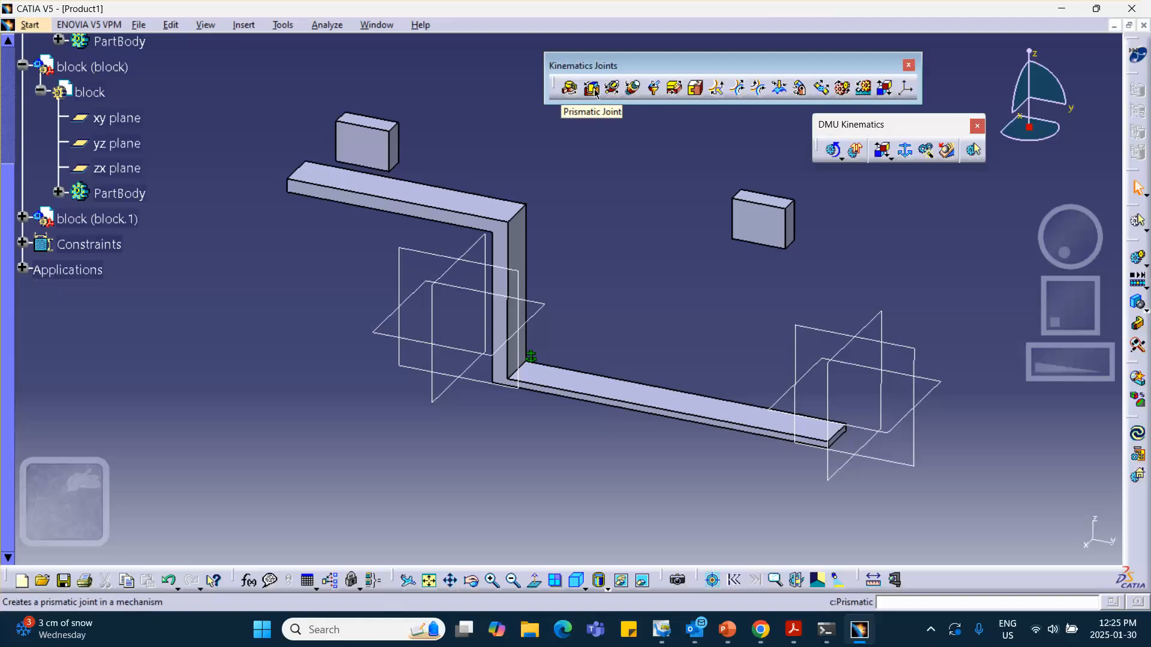
left_click(590, 88)
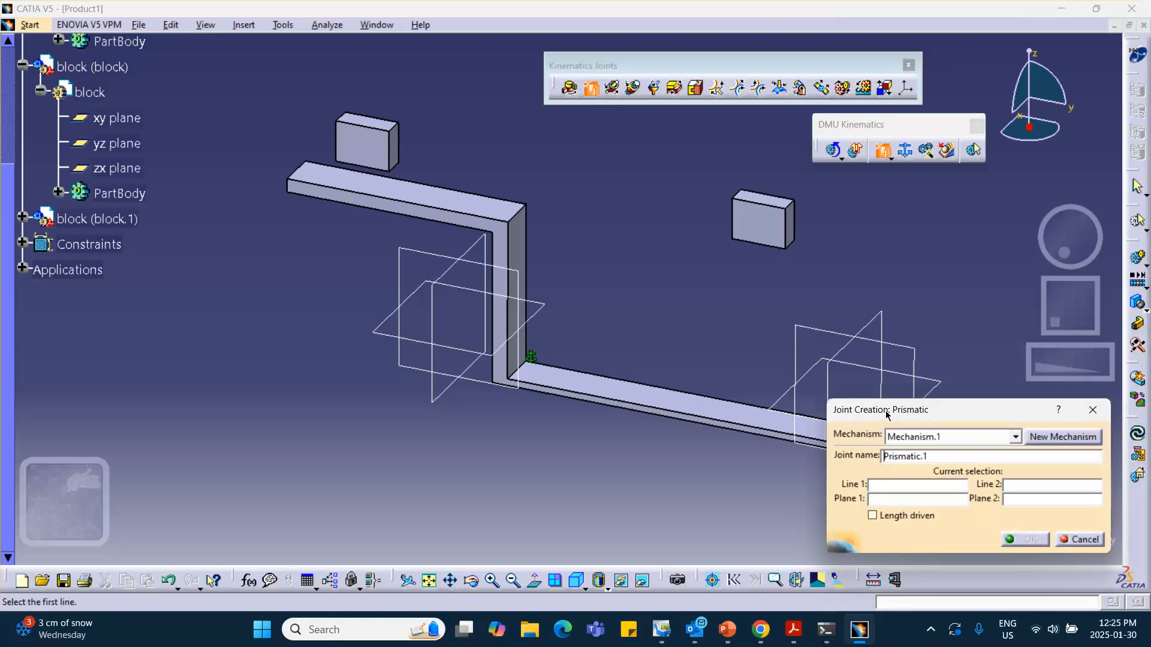
left_click_drag(886, 413, 716, 194)
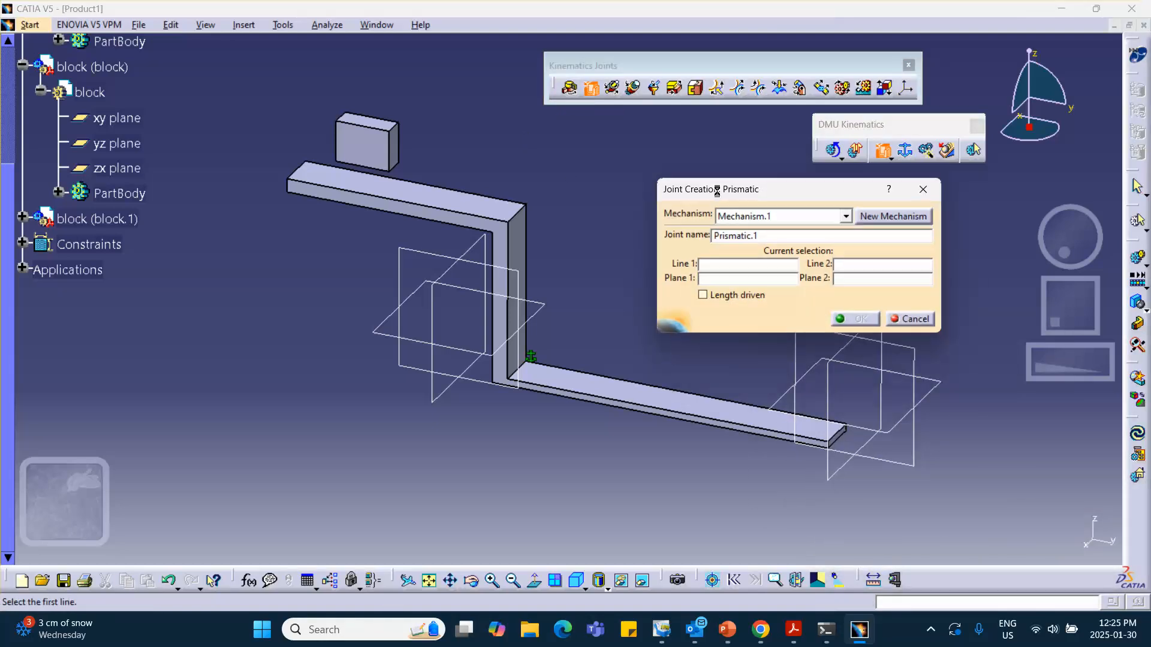
left_click(369, 170)
left_click(371, 196)
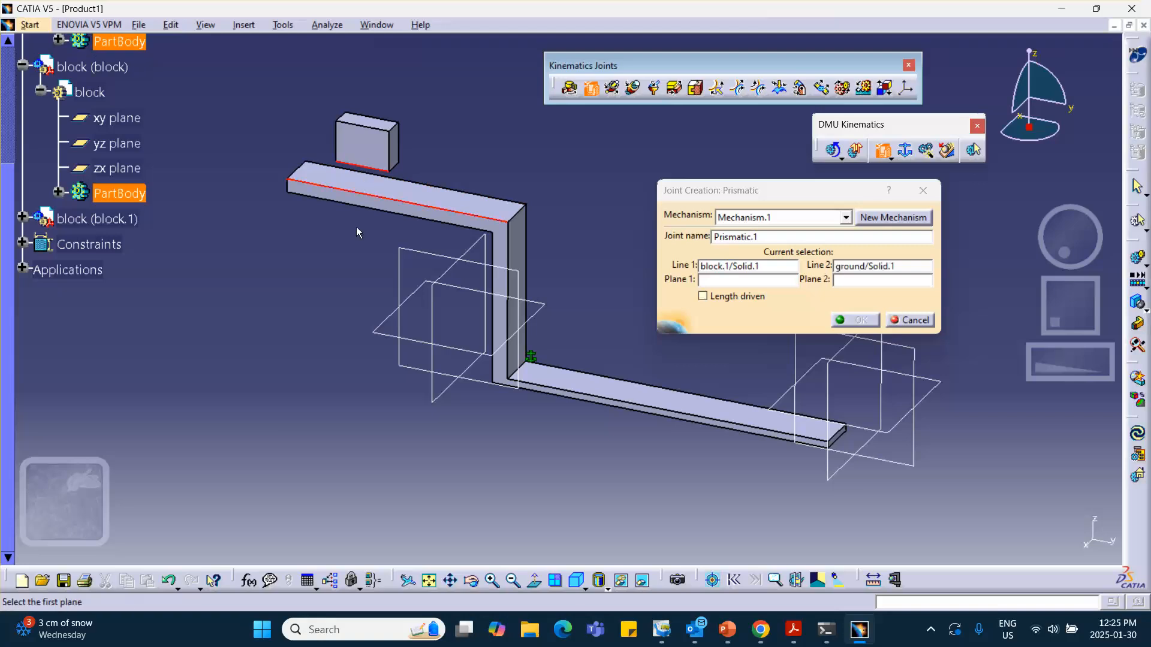
left_click(362, 144)
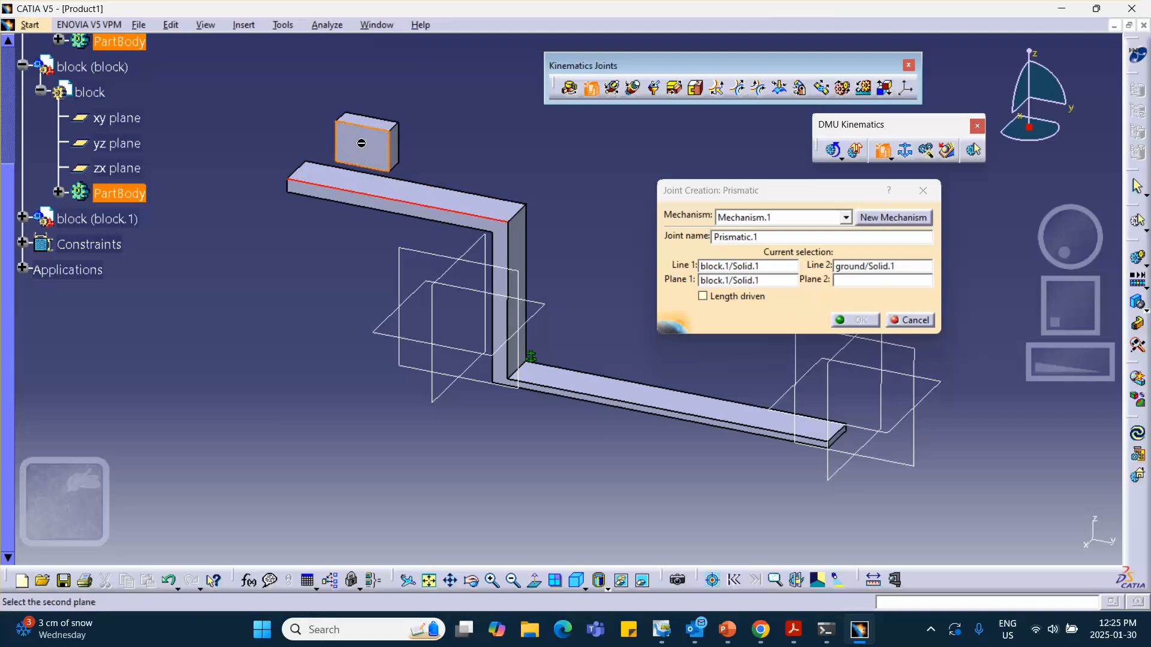
left_click(387, 208)
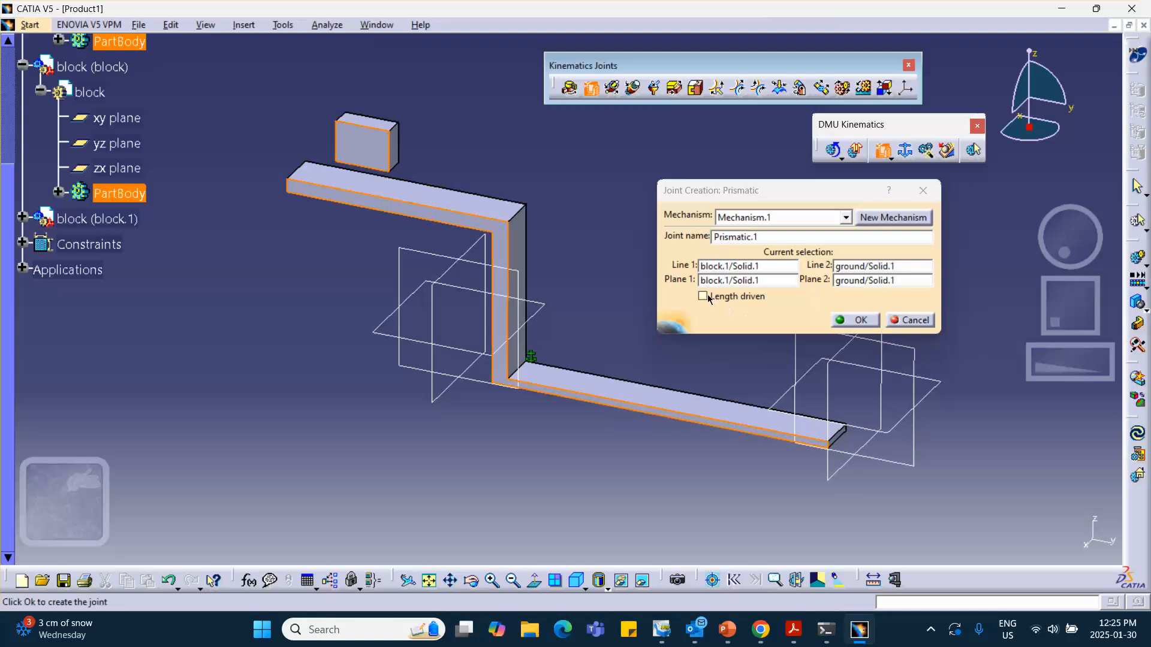
left_click(861, 319)
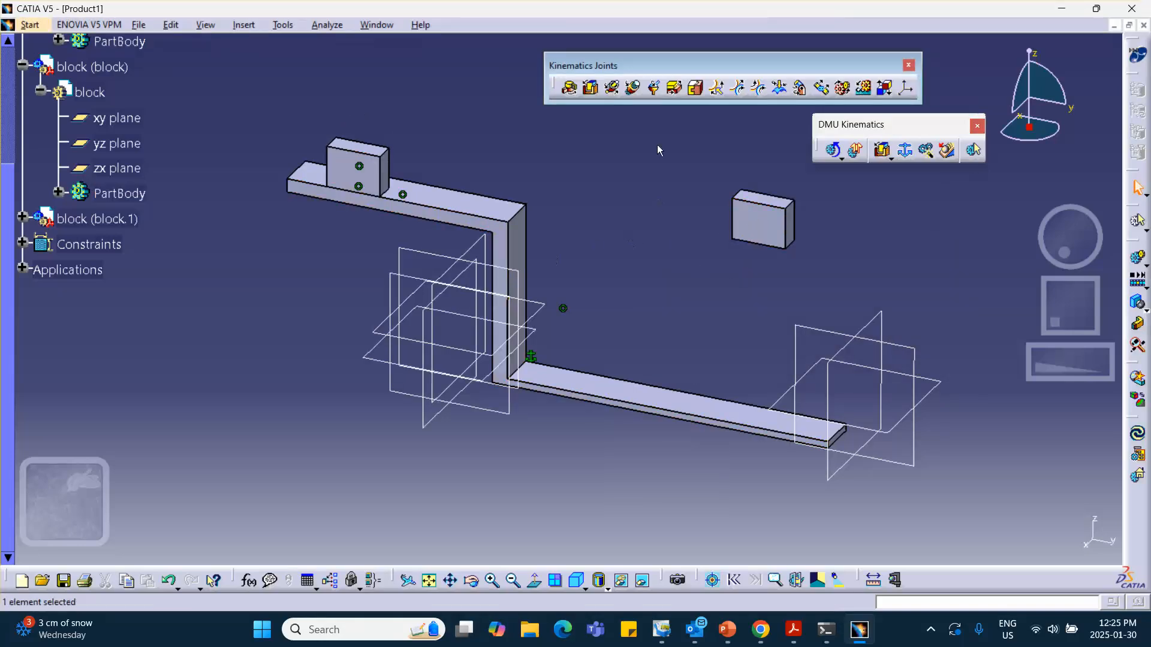
Step: Create a prismatic joint between the other block and the ground's vertical wall using their vertical edges and front faces, and move the block partway down the wall
middle_click_drag(545, 264, 533, 211)
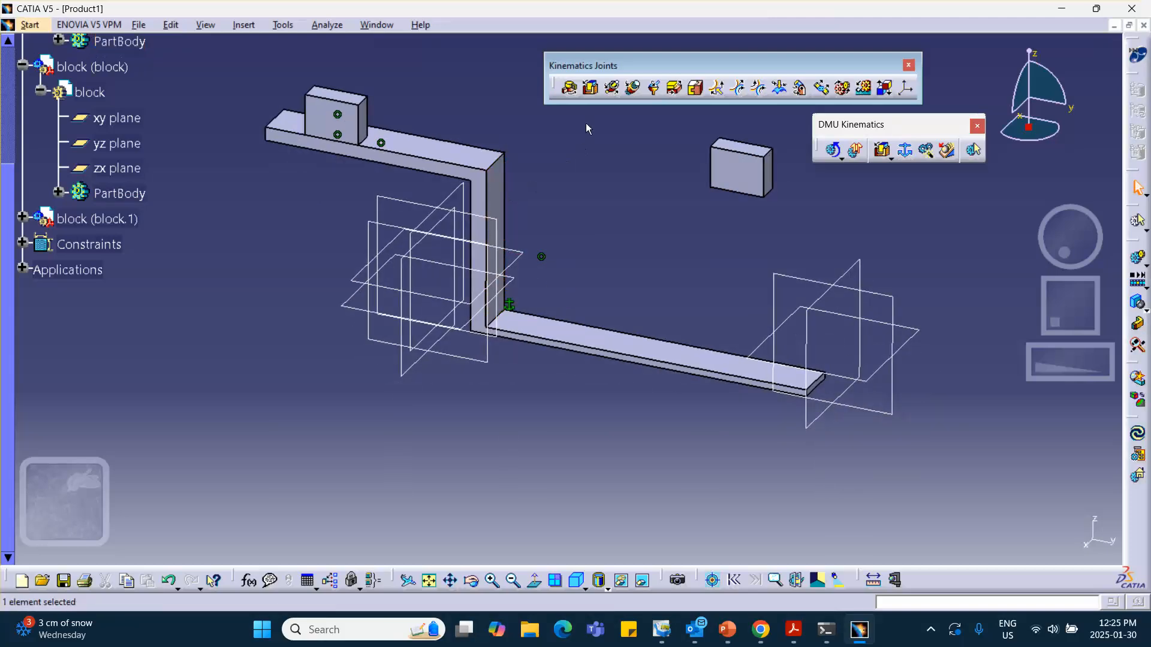
left_click(592, 89)
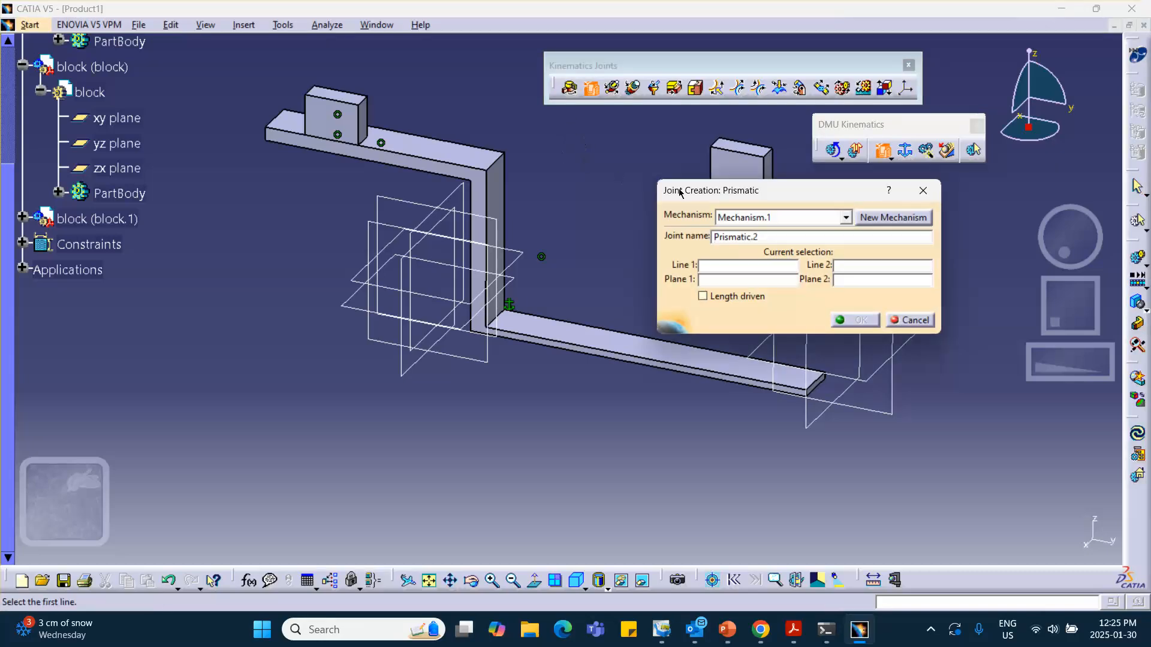
left_click_drag(689, 189, 838, 214)
left_click(711, 171)
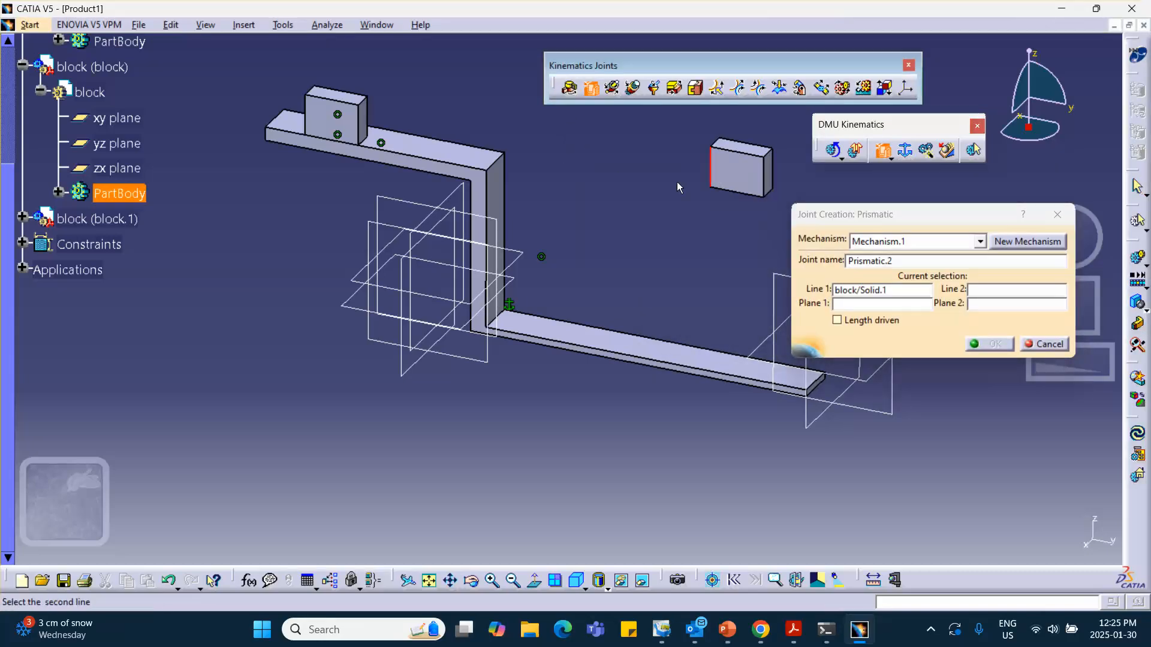
left_click(495, 213)
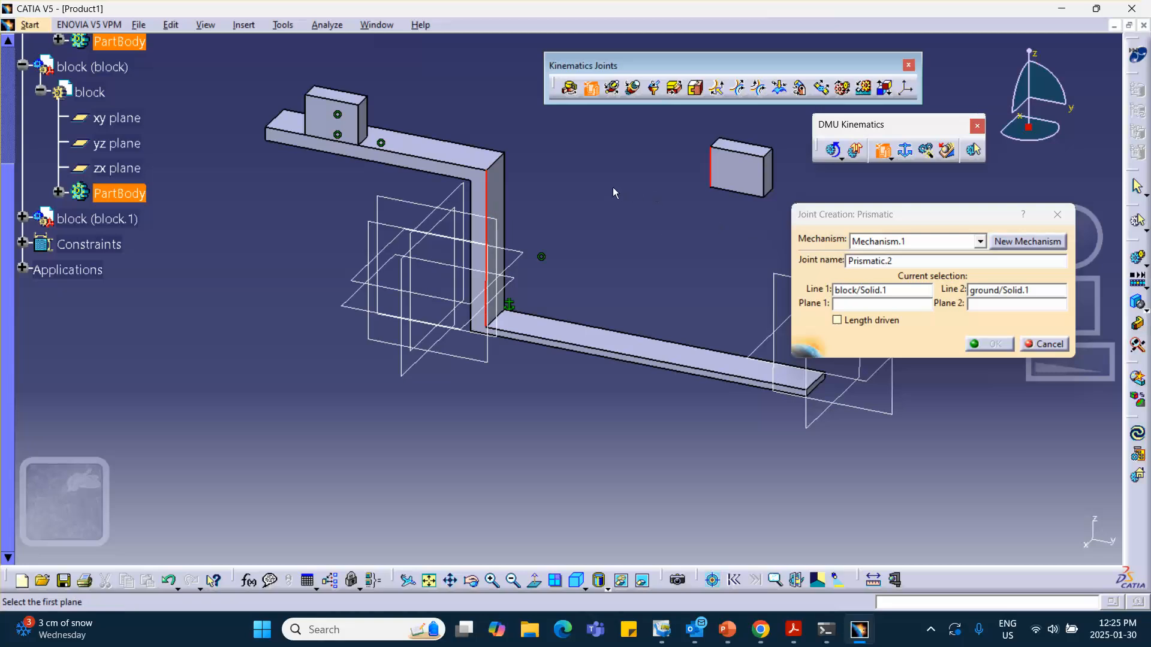
left_click(482, 186)
left_click(727, 179)
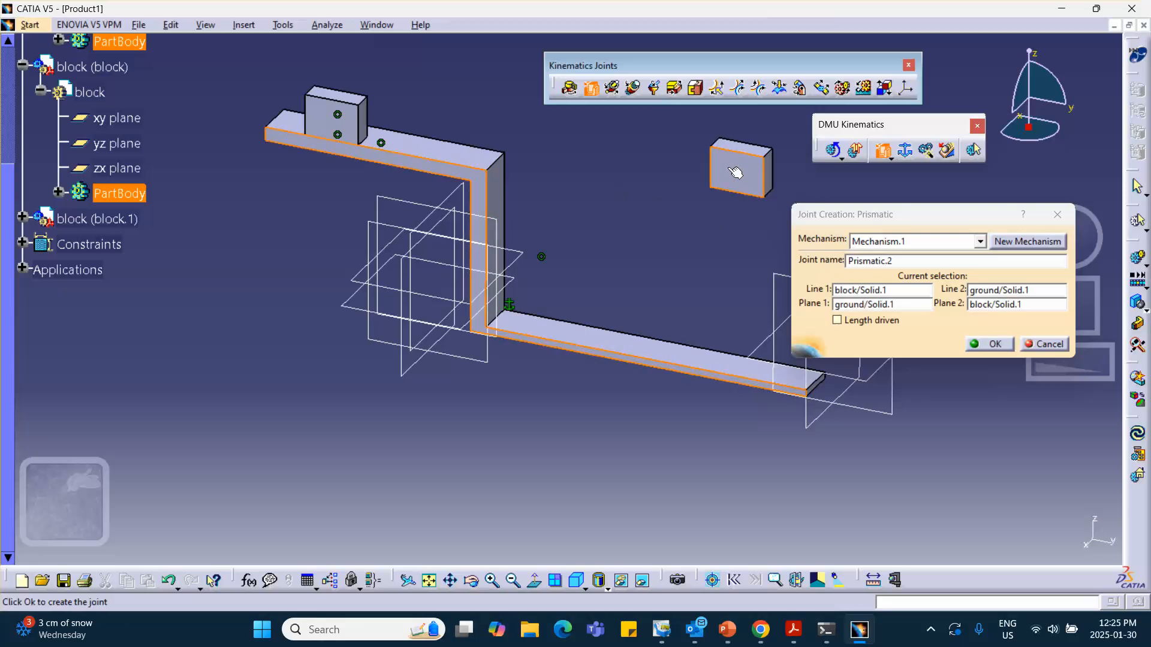
left_click(994, 344)
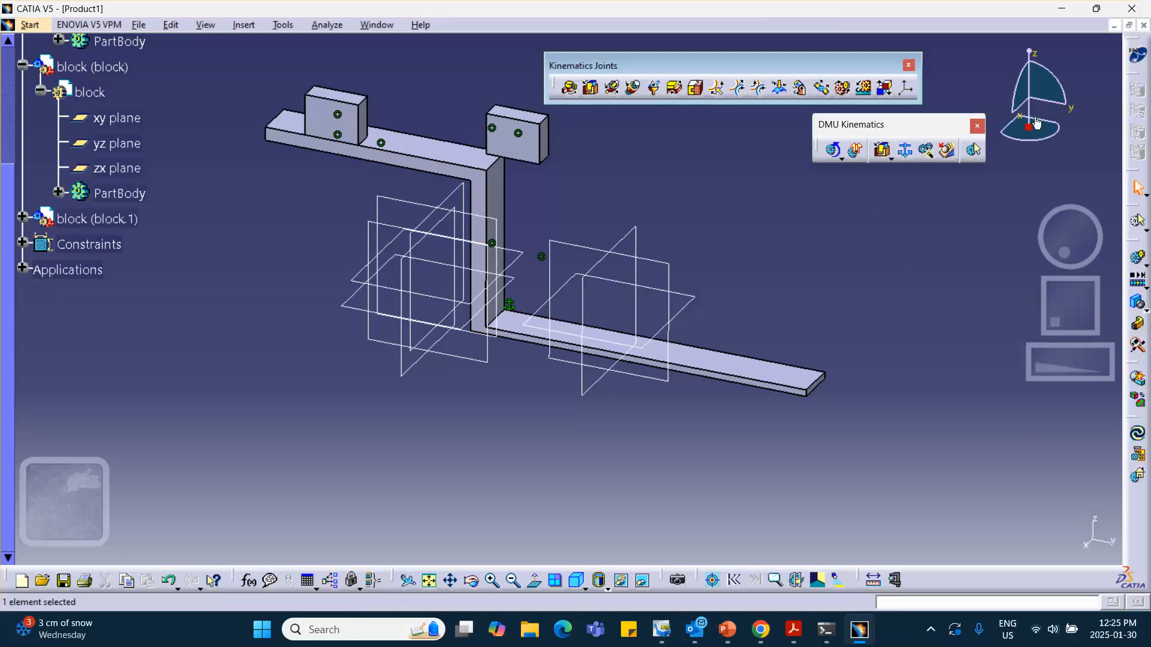
left_click_drag(1030, 131, 1094, 534)
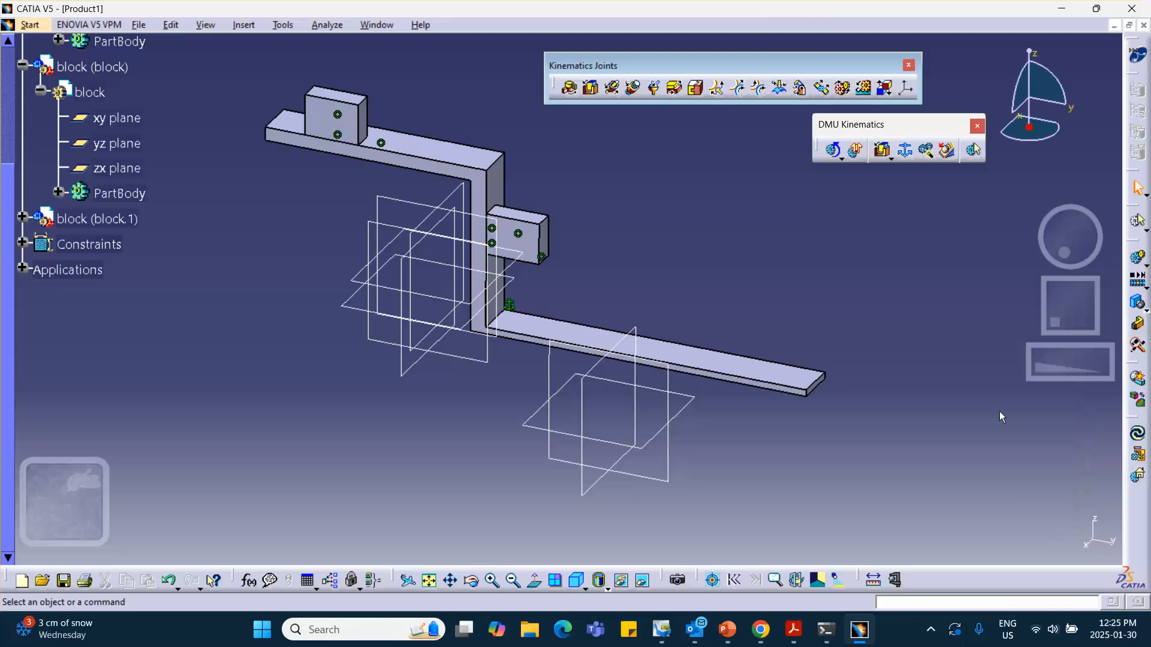
Step: Start a cable joint in Mechanism.1 and assign Prismatic.1 and Prismatic.2 as its two prismatic joints
middle_click_drag(688, 242, 654, 188, "ctrl")
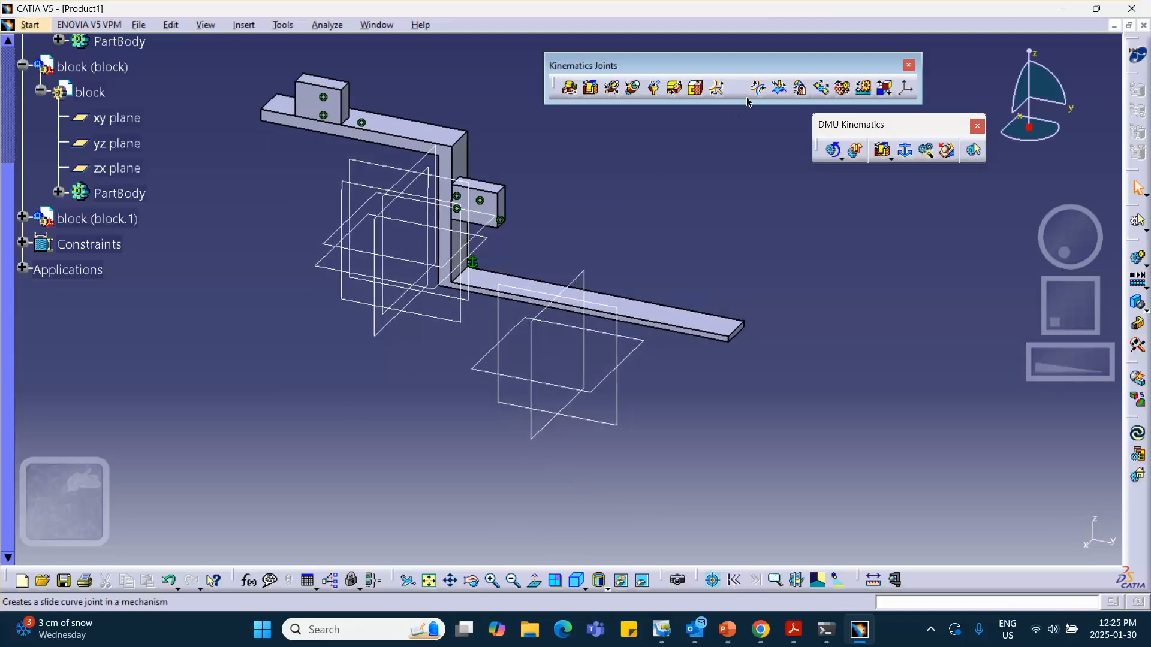
left_click(883, 89)
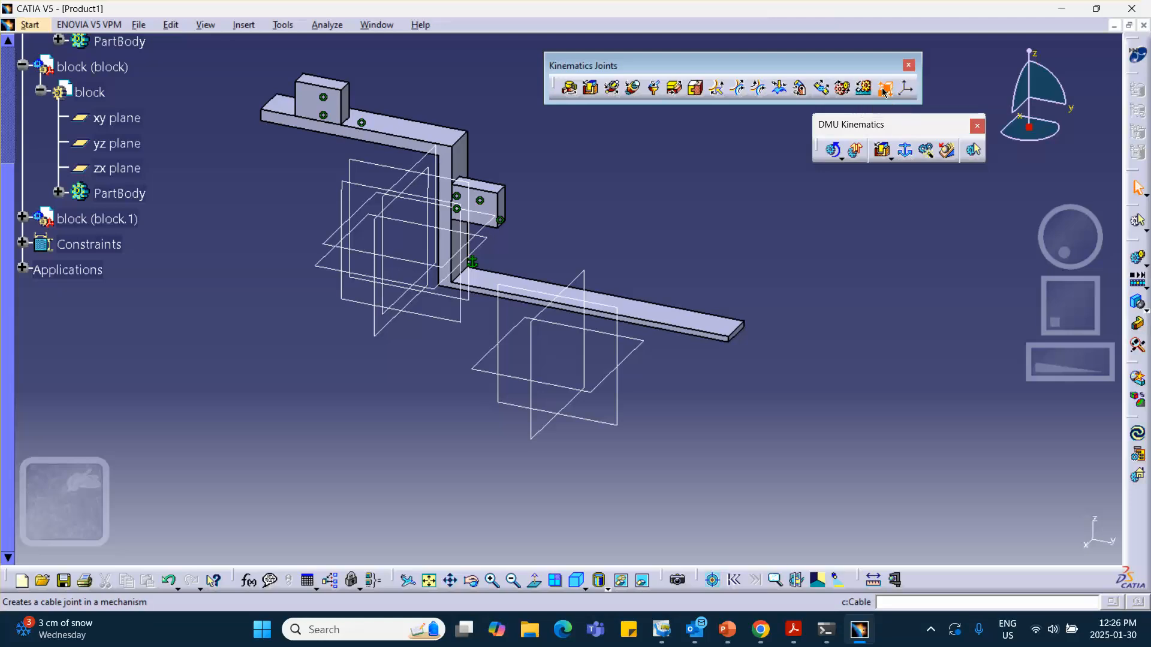
left_click_drag(487, 63, 854, 92)
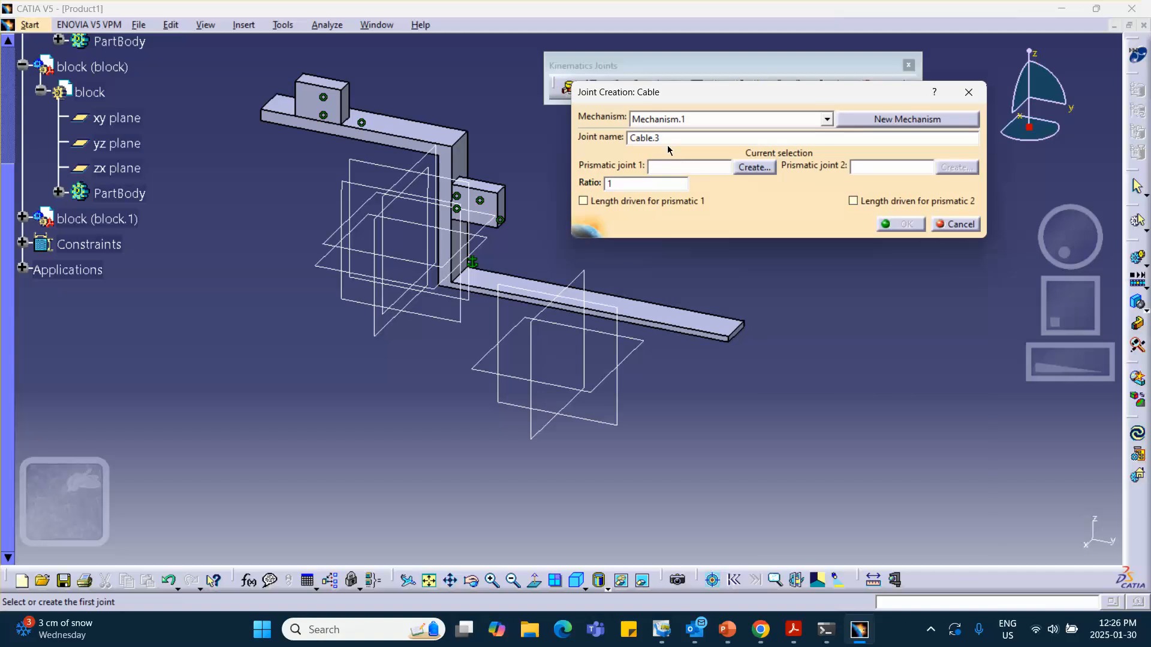
left_click(23, 269)
left_click(40, 294)
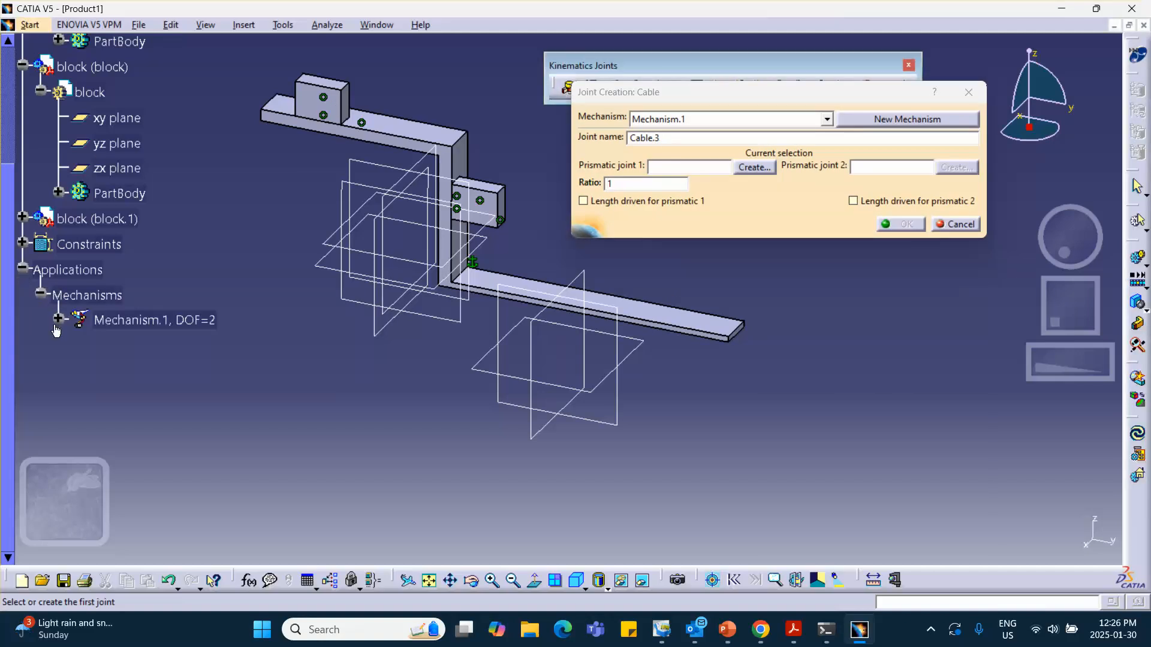
left_click(58, 321)
scroll(115, 266, "down", 3)
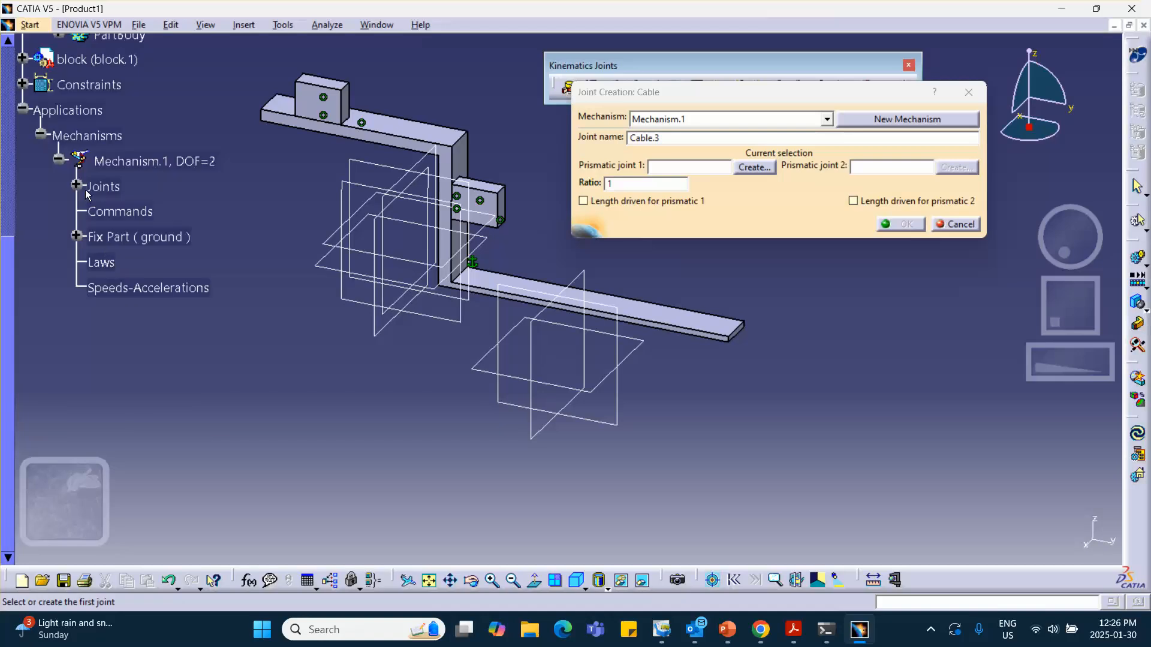
left_click(77, 185)
left_click(157, 214)
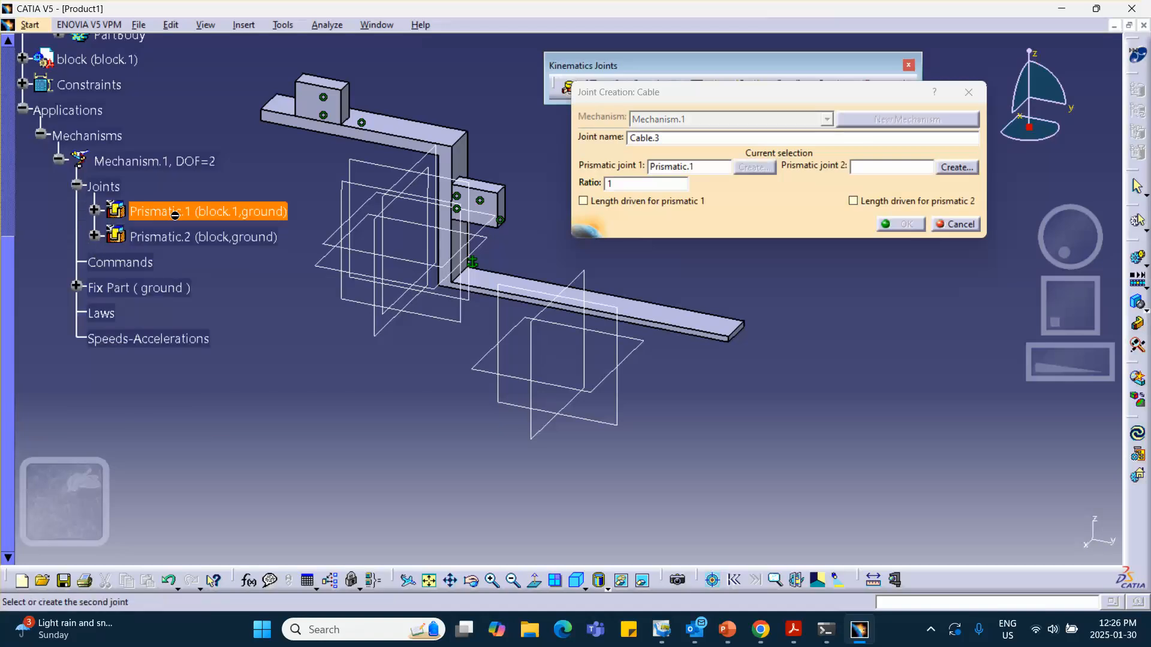
left_click(194, 240)
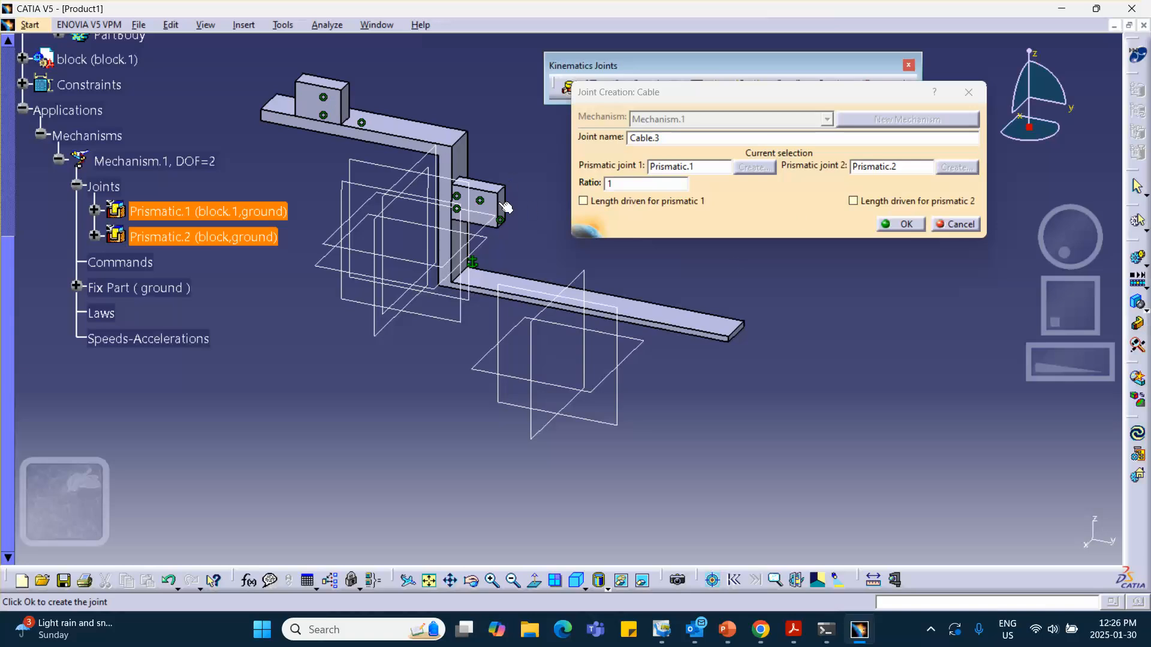
Step: Make the cable joint length driven for prismatic 1 and create it
left_click(585, 202)
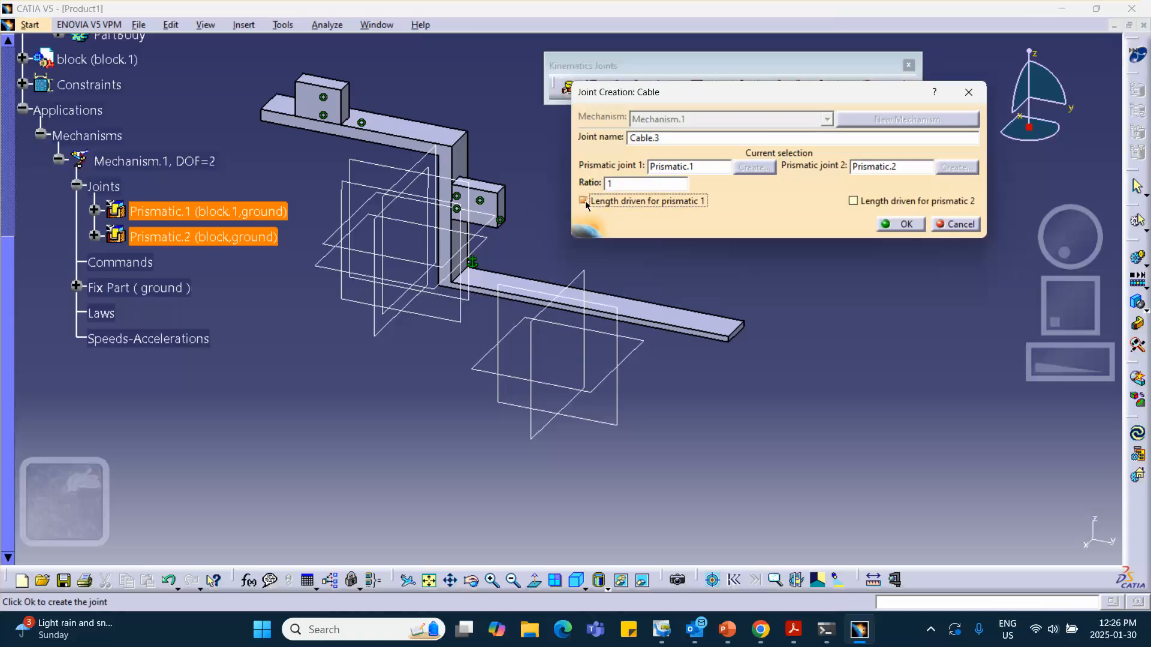
left_click(904, 224)
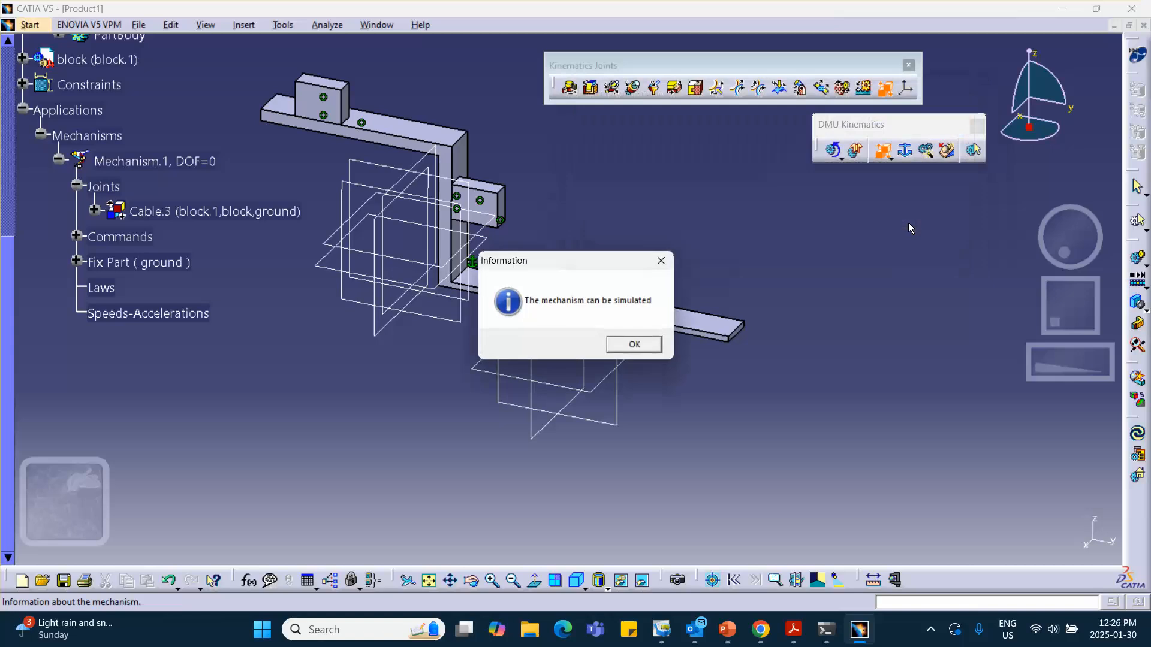
left_click(633, 347)
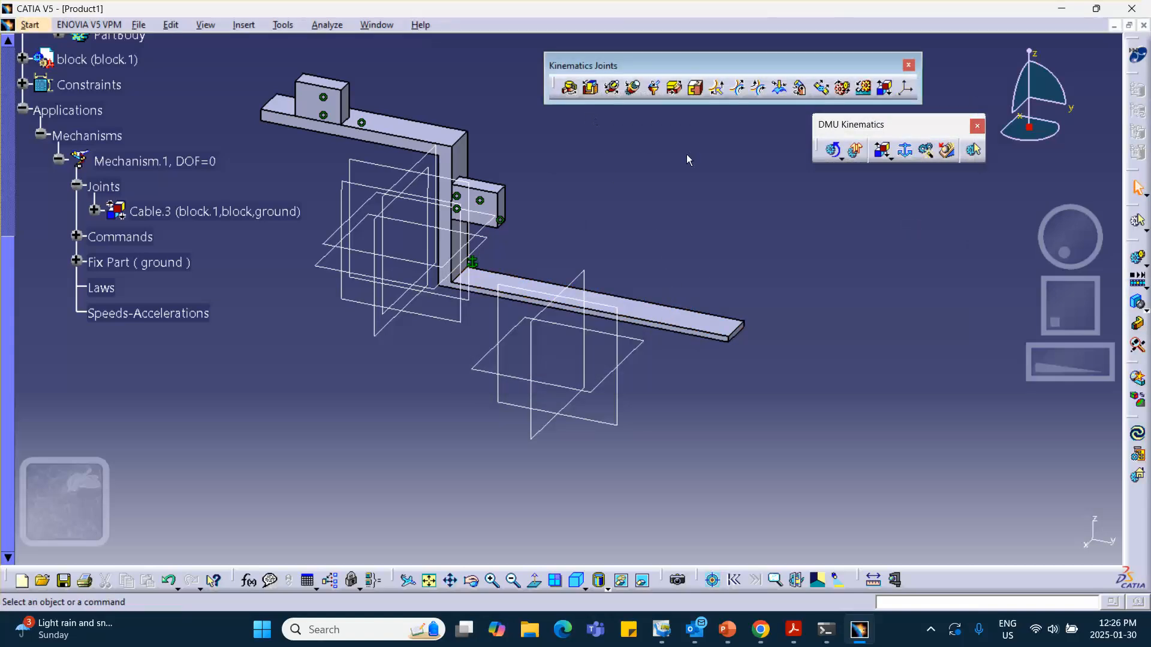
Step: Simulate Mechanism.1 with commands by varying Command.1 to check how the blocks move, and close the simulation
left_click(833, 152)
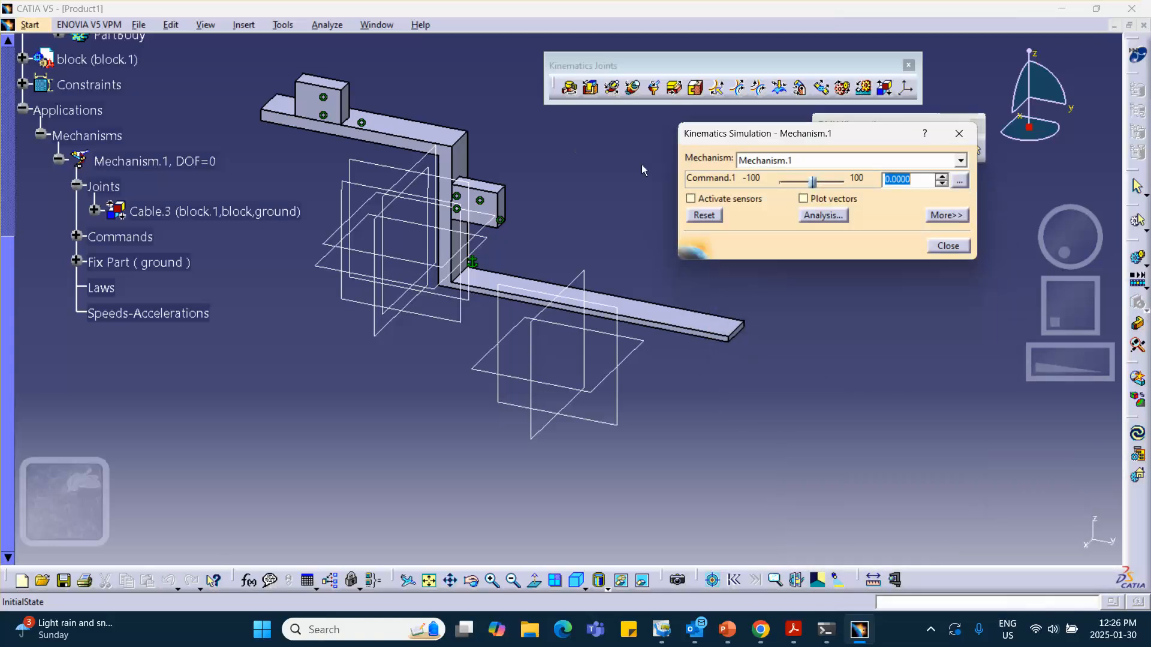
left_click_drag(814, 186, 815, 186)
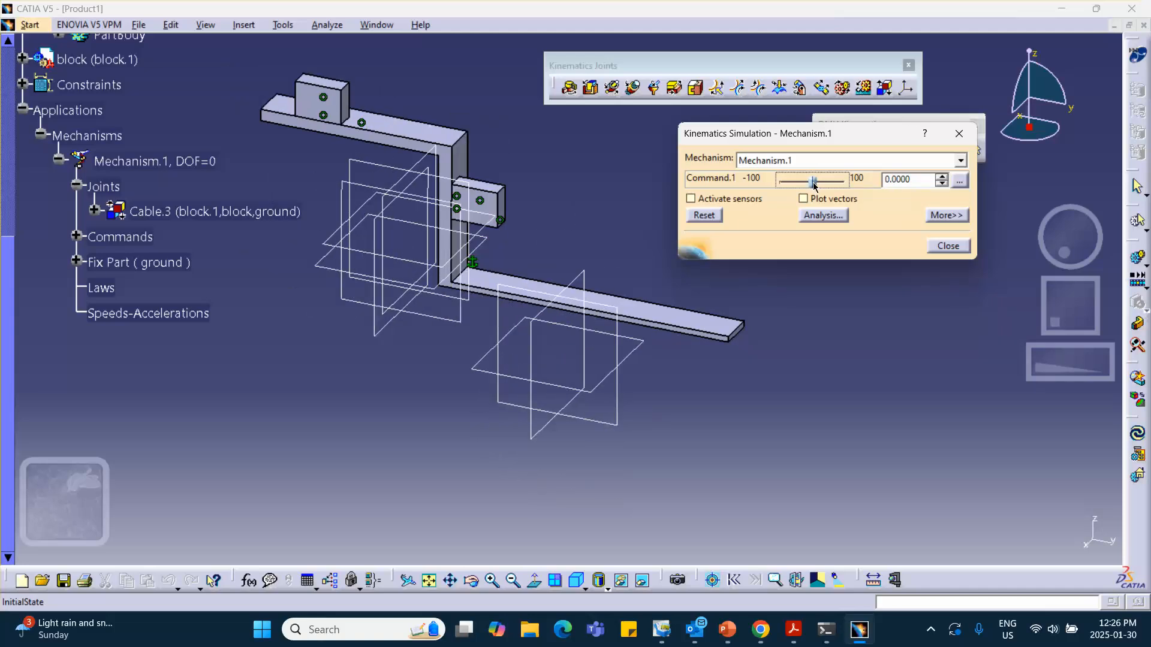
left_click(945, 246)
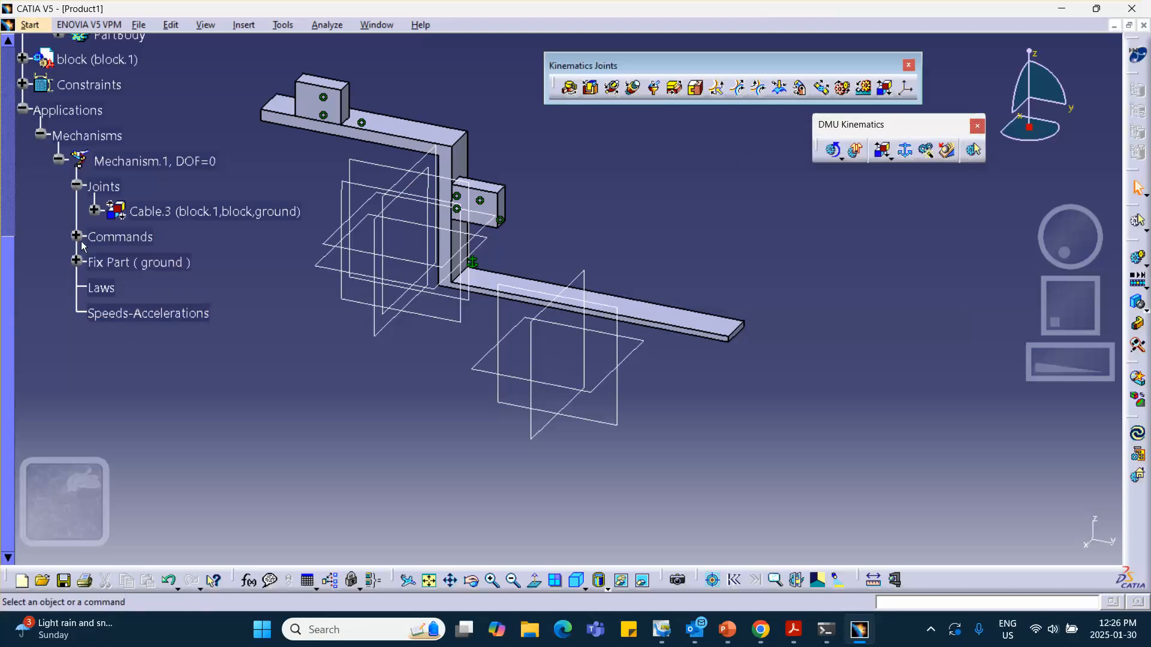
Step: Edit the ratio of the Cable.3 joint
double_click(107, 217)
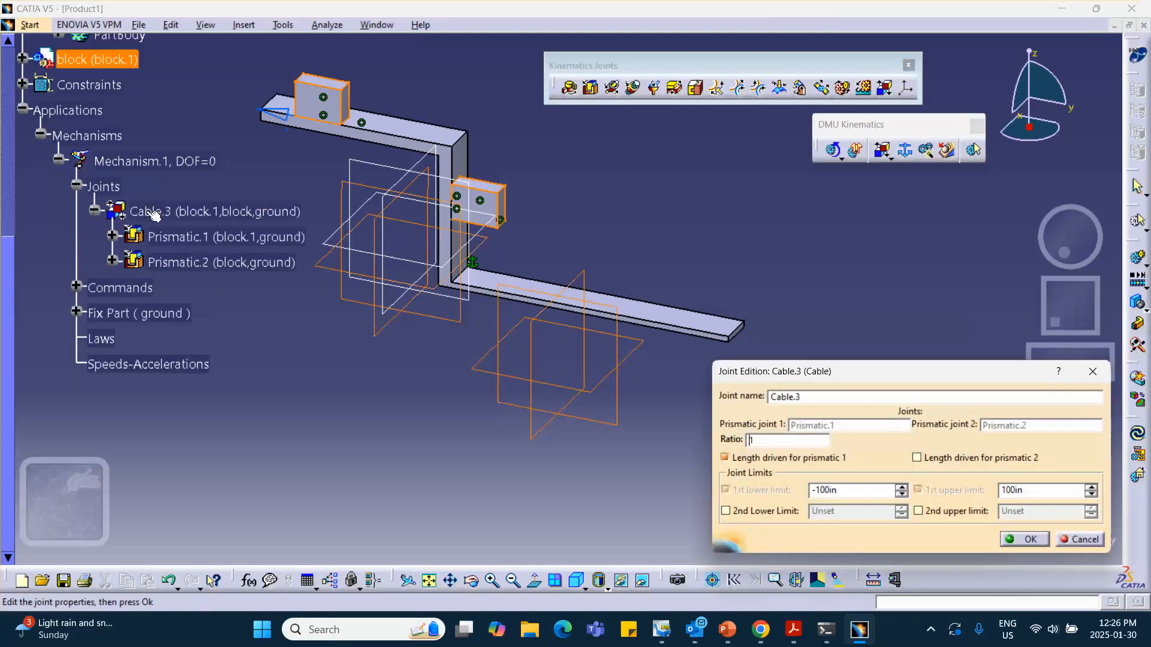
left_click(751, 441)
type("1")
left_click(1025, 539)
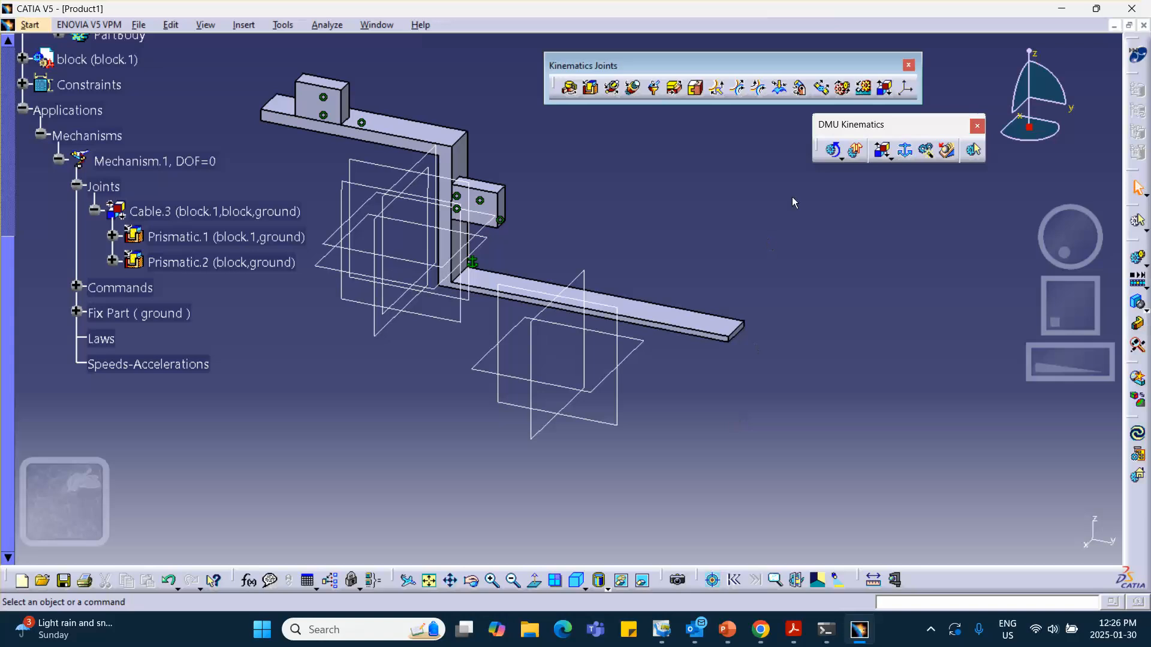
Step: Simulate Mechanism.1 with commands again and set the Command.1 slider's lowest value to 0 and highest value to 2
left_click(833, 150)
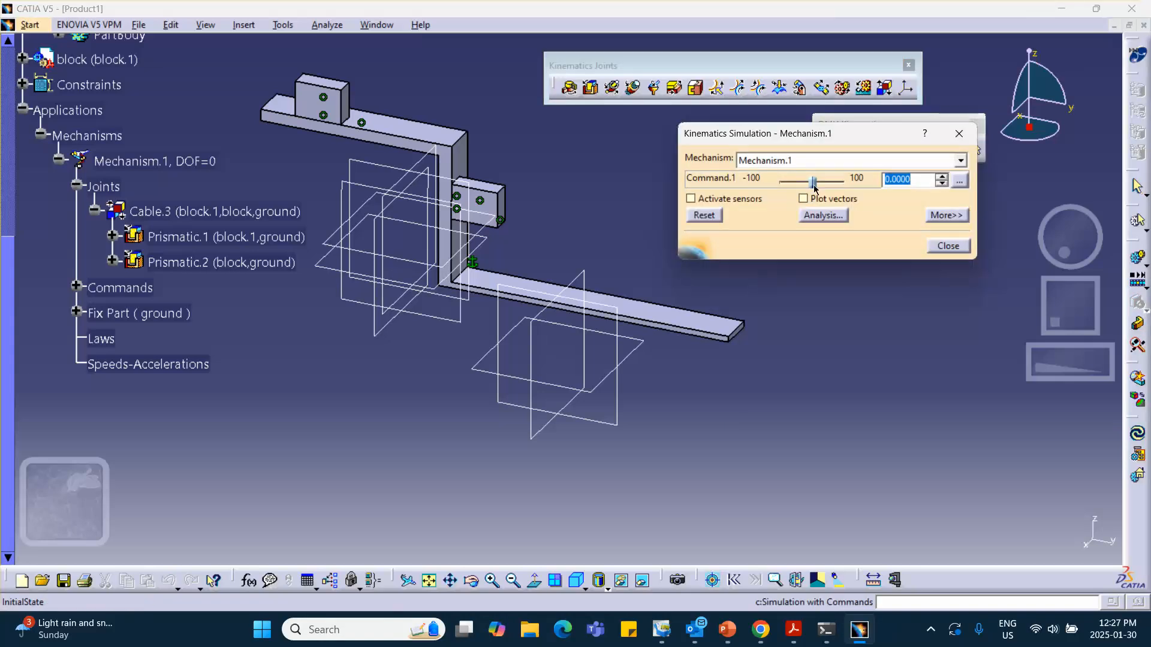
left_click_drag(810, 182, 812, 188)
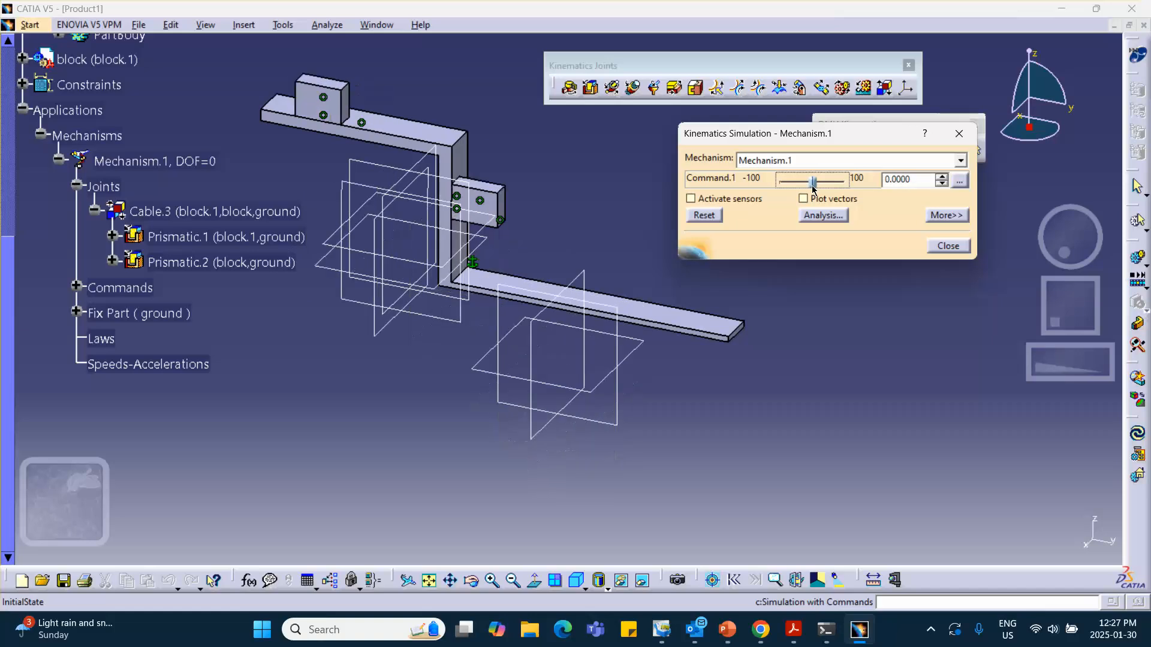
left_click(959, 181)
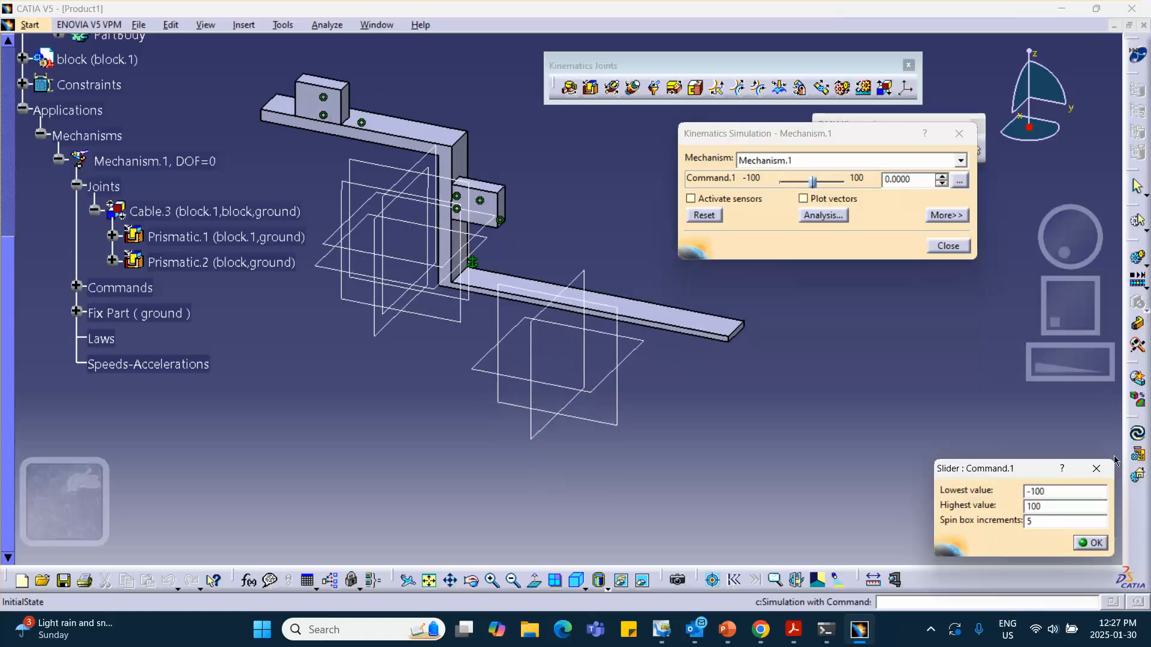
left_click(1073, 493)
type("-2")
key("Tab")
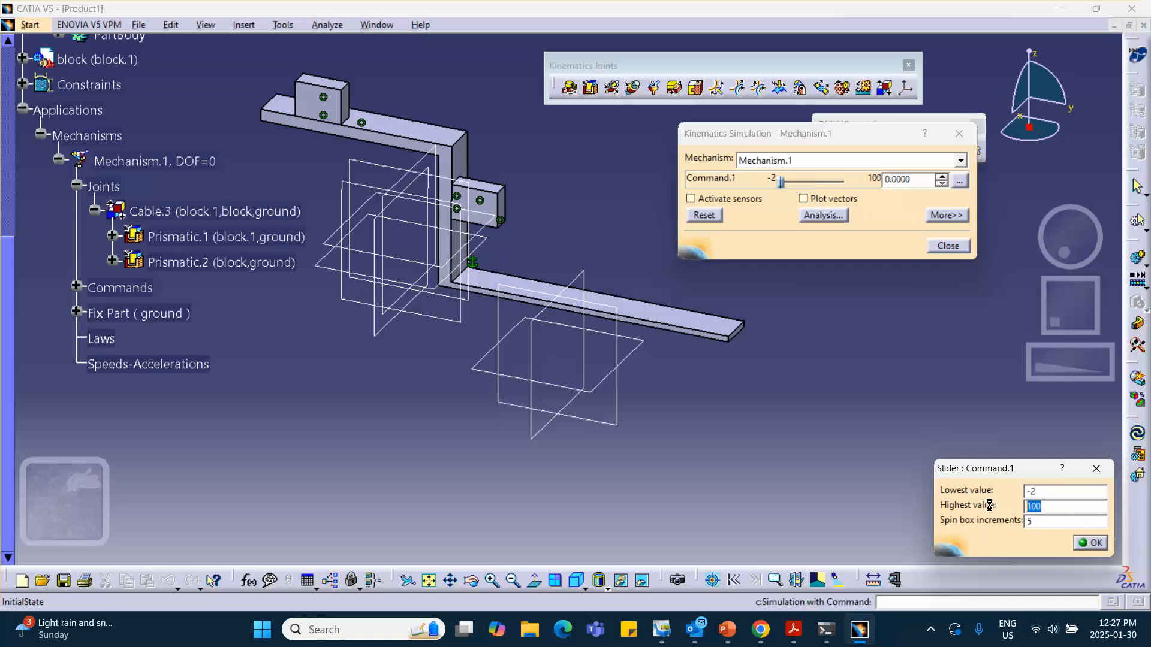
double_click(1049, 493)
type("0")
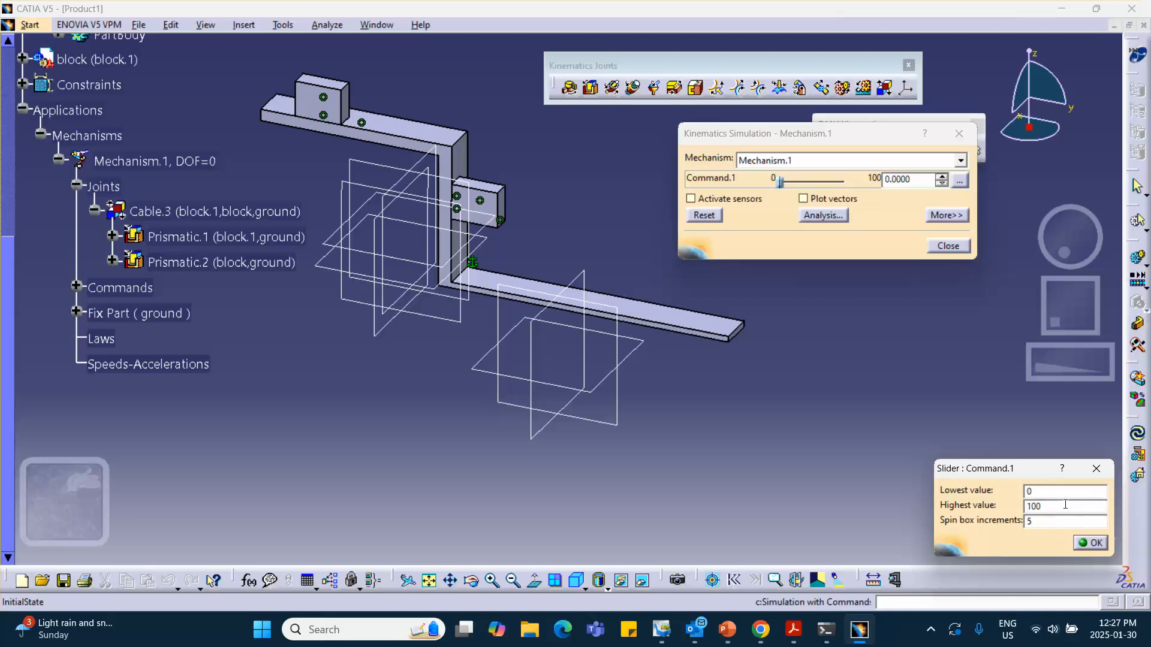
double_click(1066, 504)
type("2")
left_click(1088, 541)
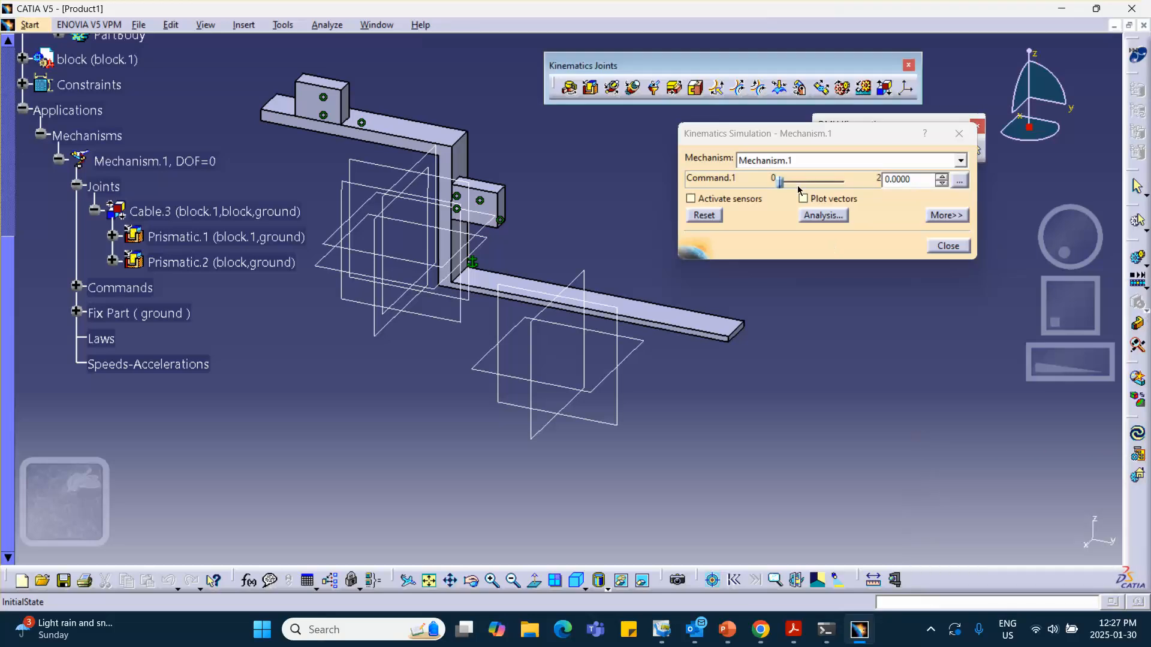
Step: Set the Command.1 slider's lowest value to -2 and highest value to 0
left_click_drag(781, 184, 779, 183)
left_click(956, 182)
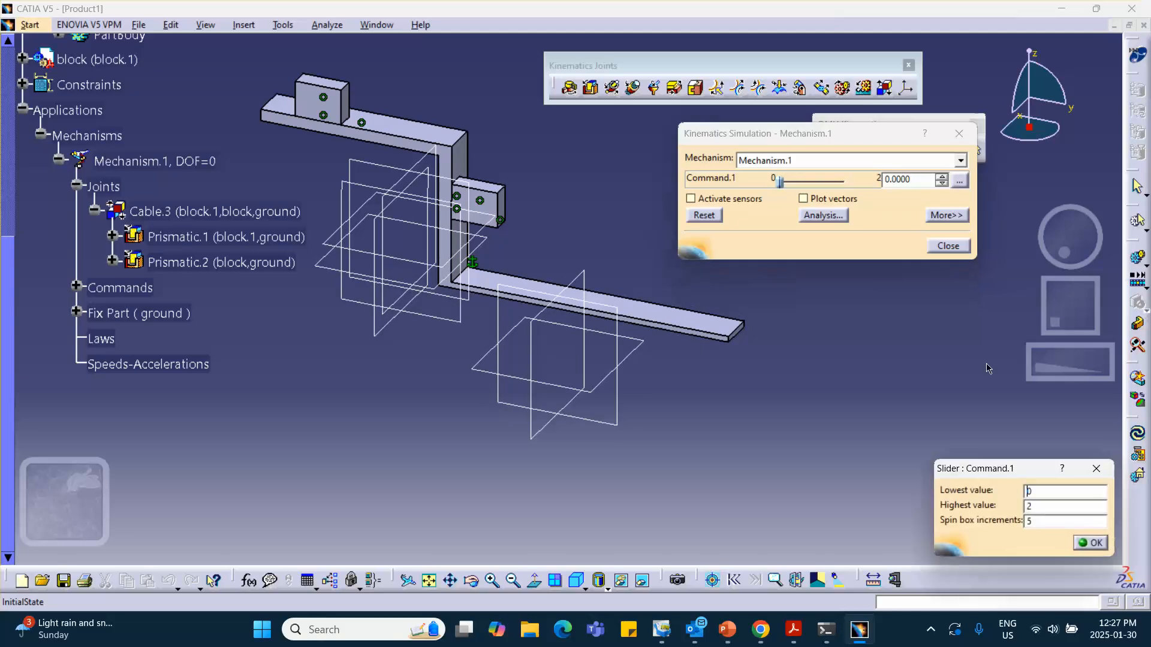
double_click(1040, 487)
type("-2")
left_click(1027, 506)
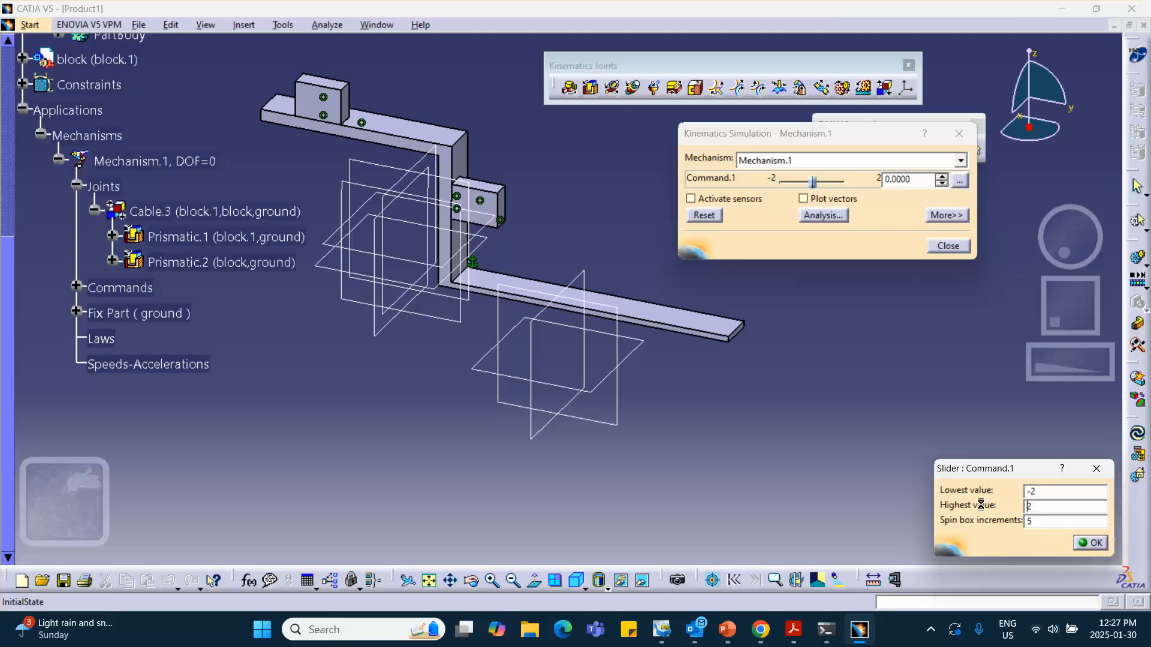
double_click(1034, 507)
type("0")
left_click(1089, 543)
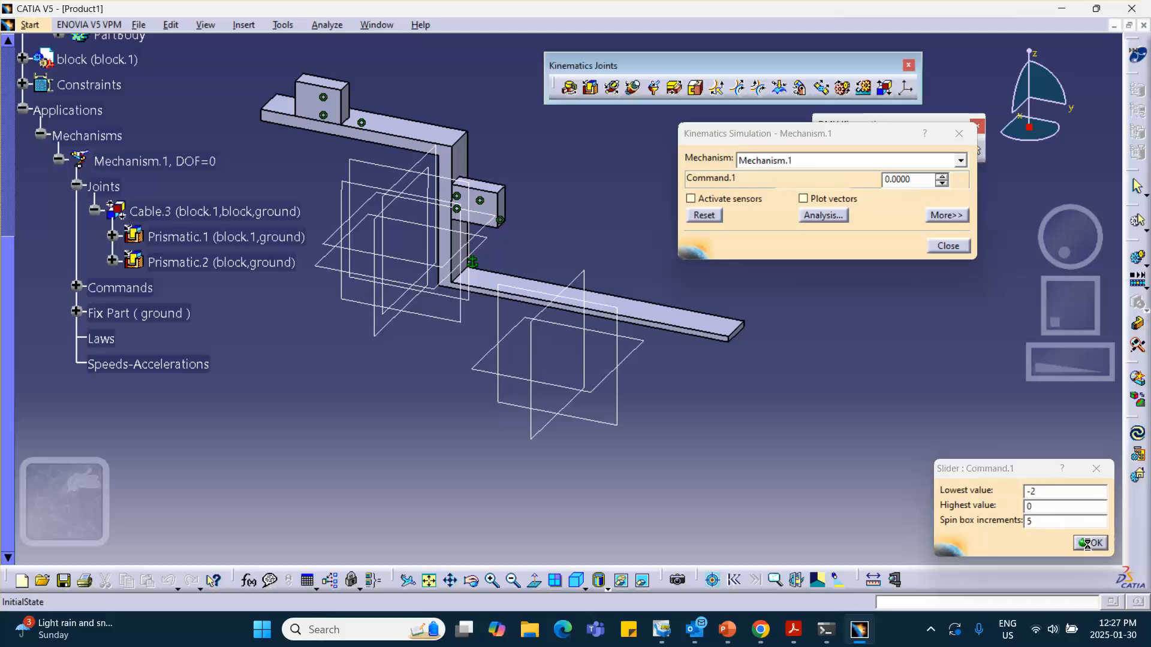
Step: Vary Command.1 within its negative range to check how the two blocks move, and close the simulation
left_click_drag(847, 190, 820, 182)
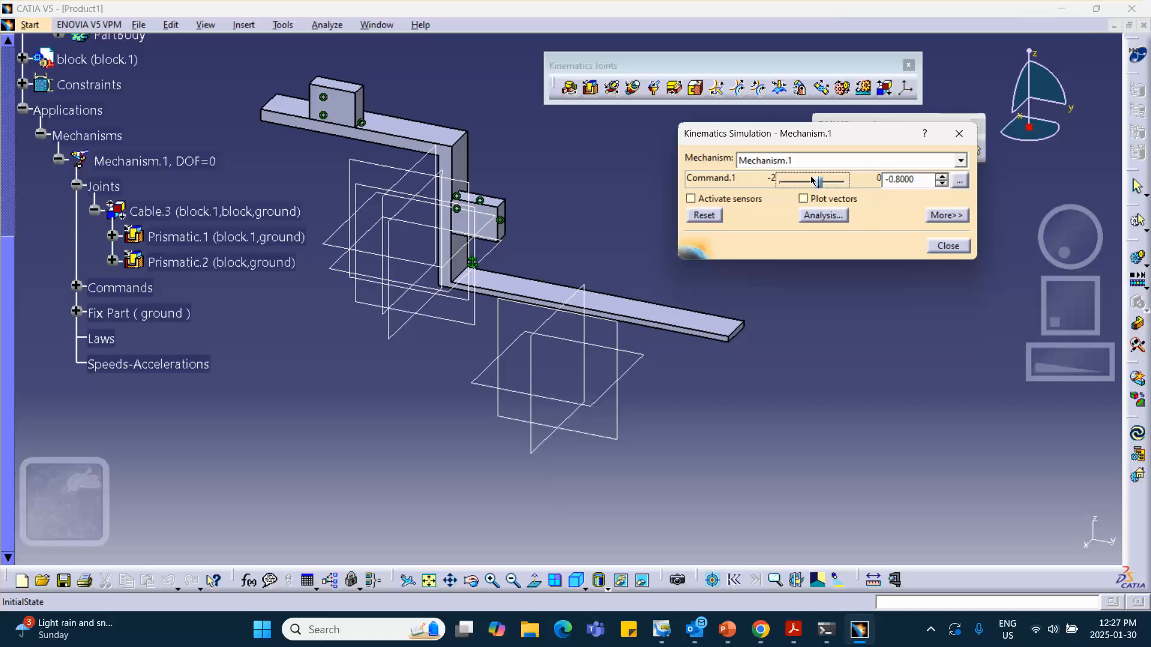
mouse_move(819, 188)
left_mouse_down()
mouse_move(798, 181)
mouse_move(842, 188)
left_mouse_up()
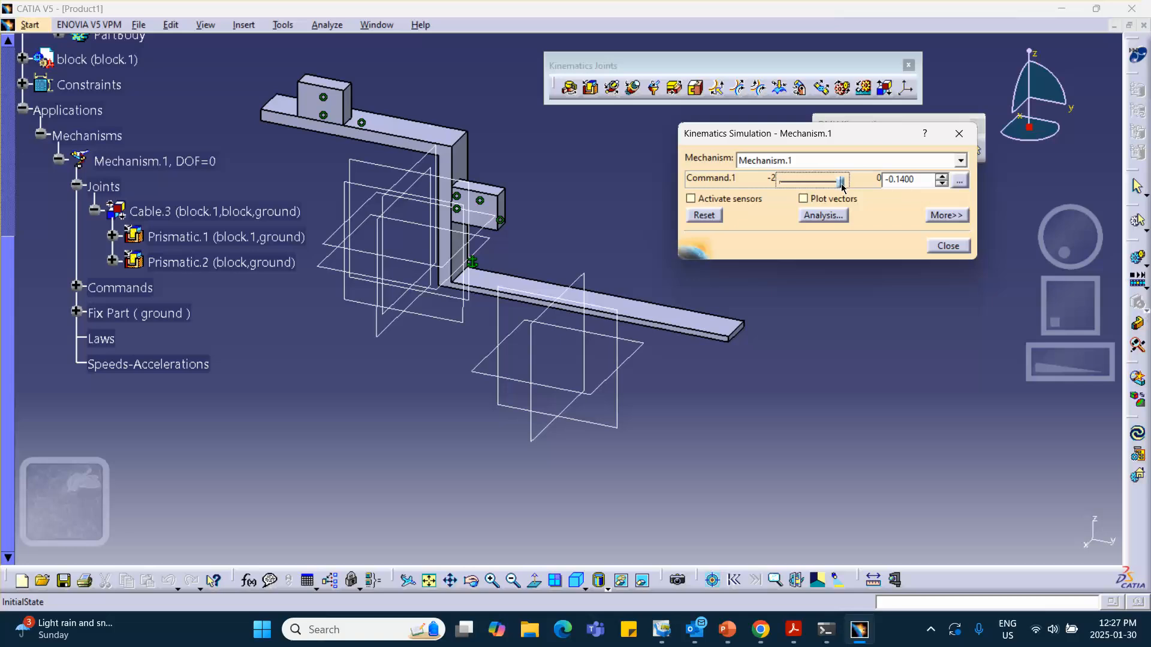
left_click(948, 246)
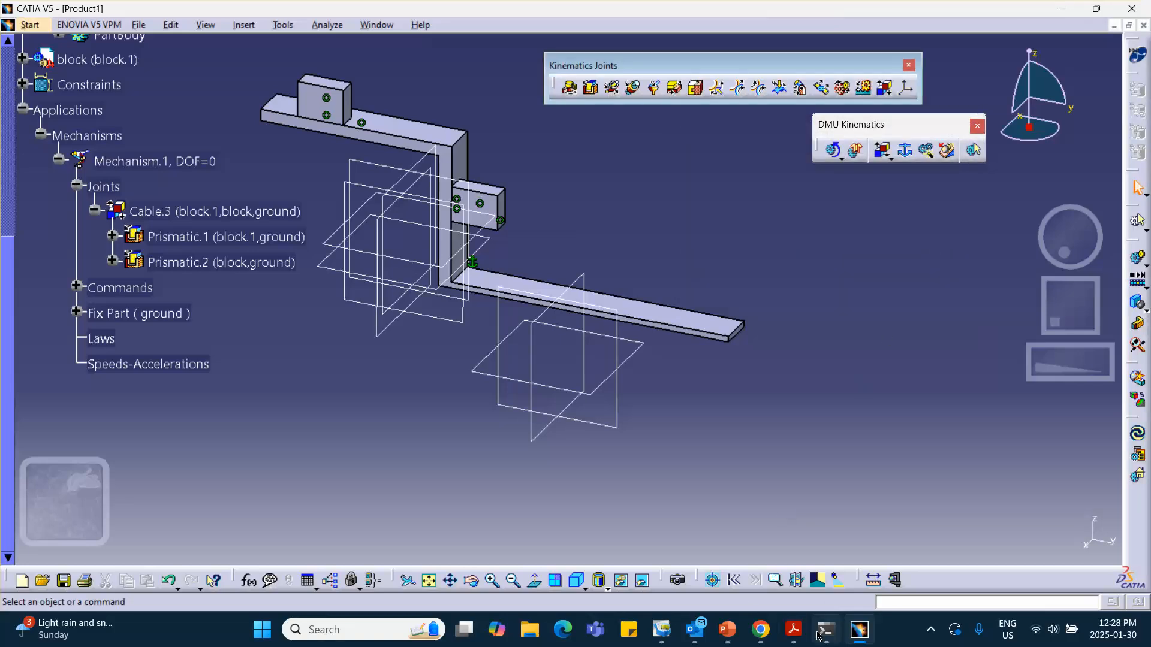
Step: Switch to PowerPoint to review the slide's three-block diagram with two cable joints, and return to CATIA V5
left_click(728, 631)
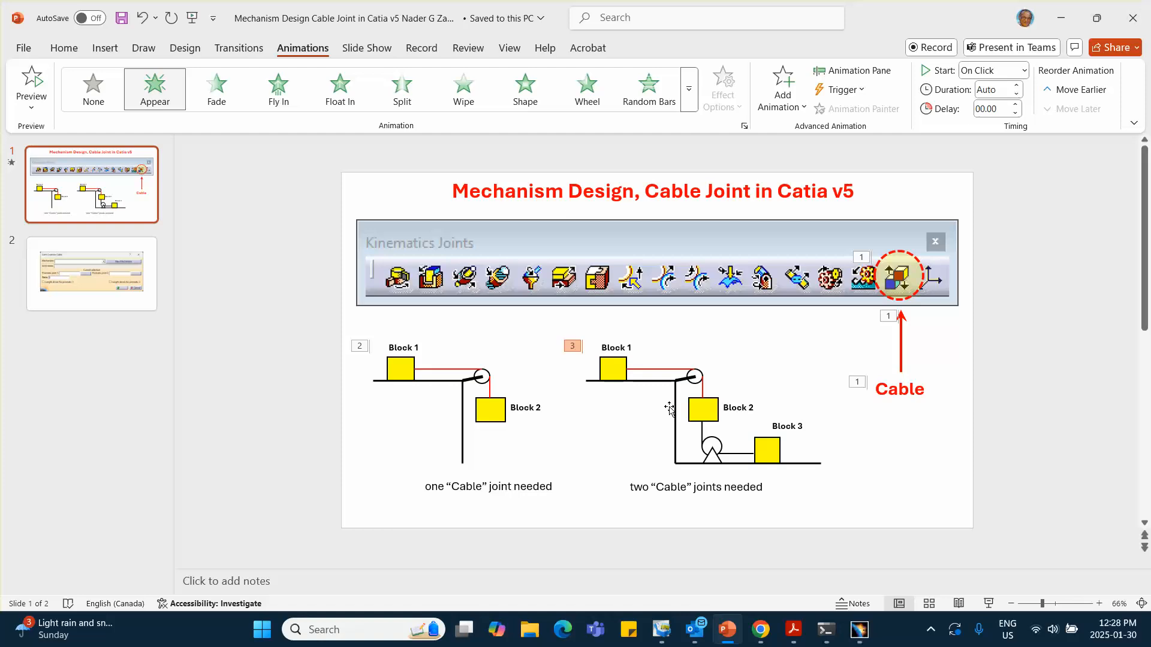
left_click(1060, 18)
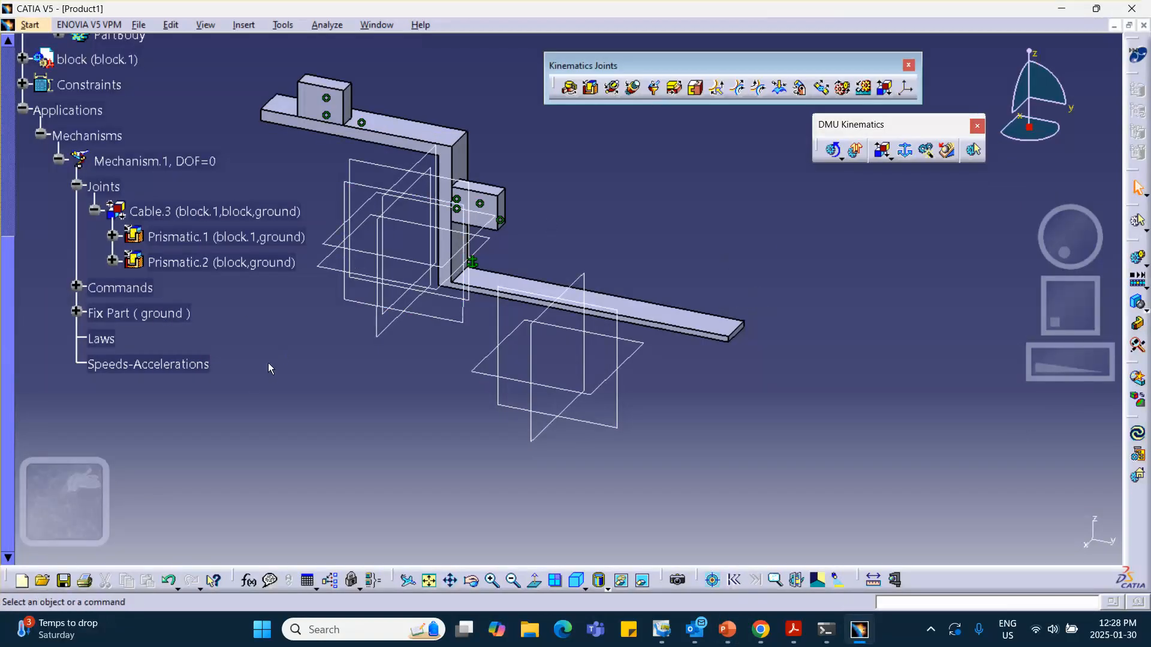
Step: Copy the block (block) component of Product1
scroll(192, 264, "up", 2)
scroll(142, 204, "up", 2)
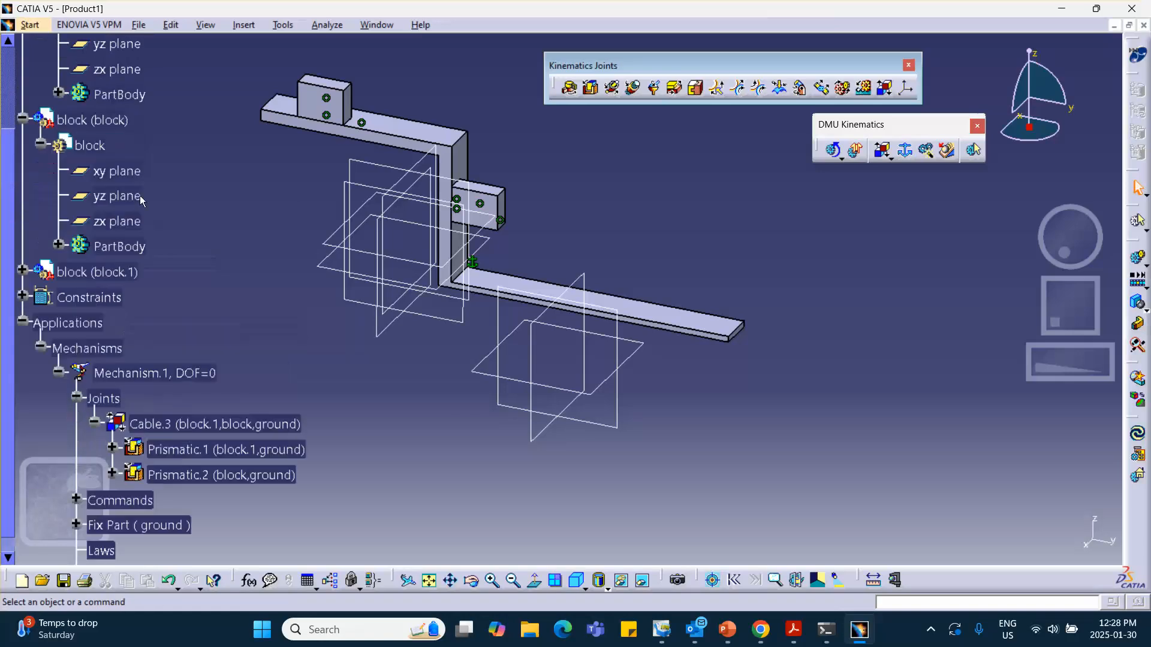
right_click(103, 271)
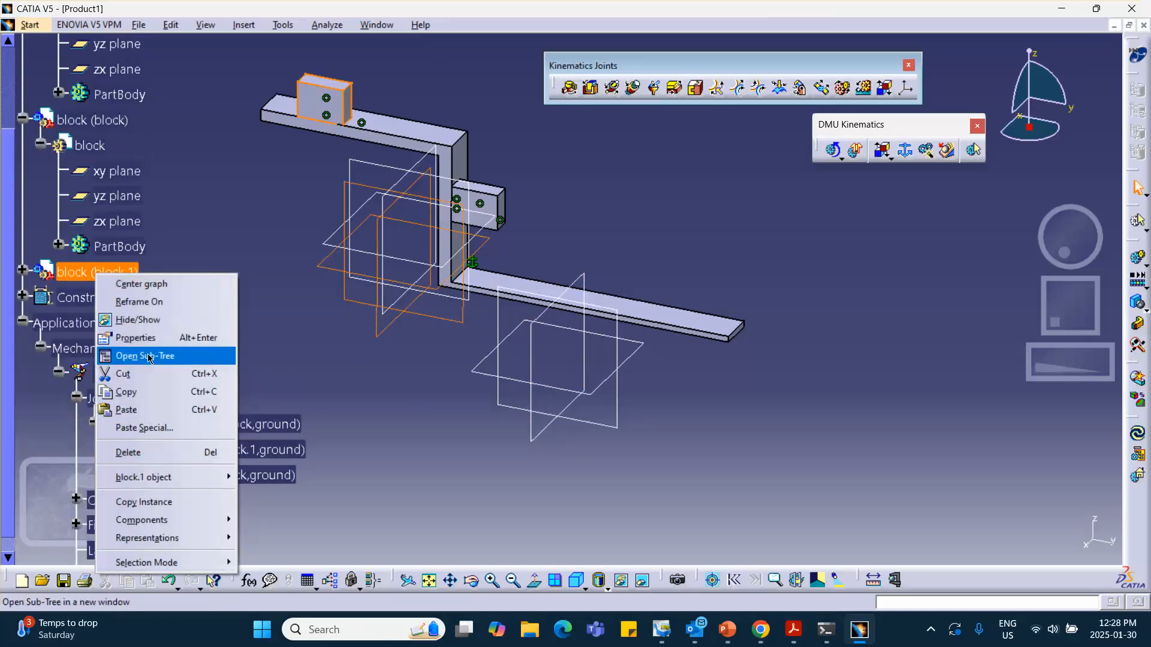
left_click(204, 241)
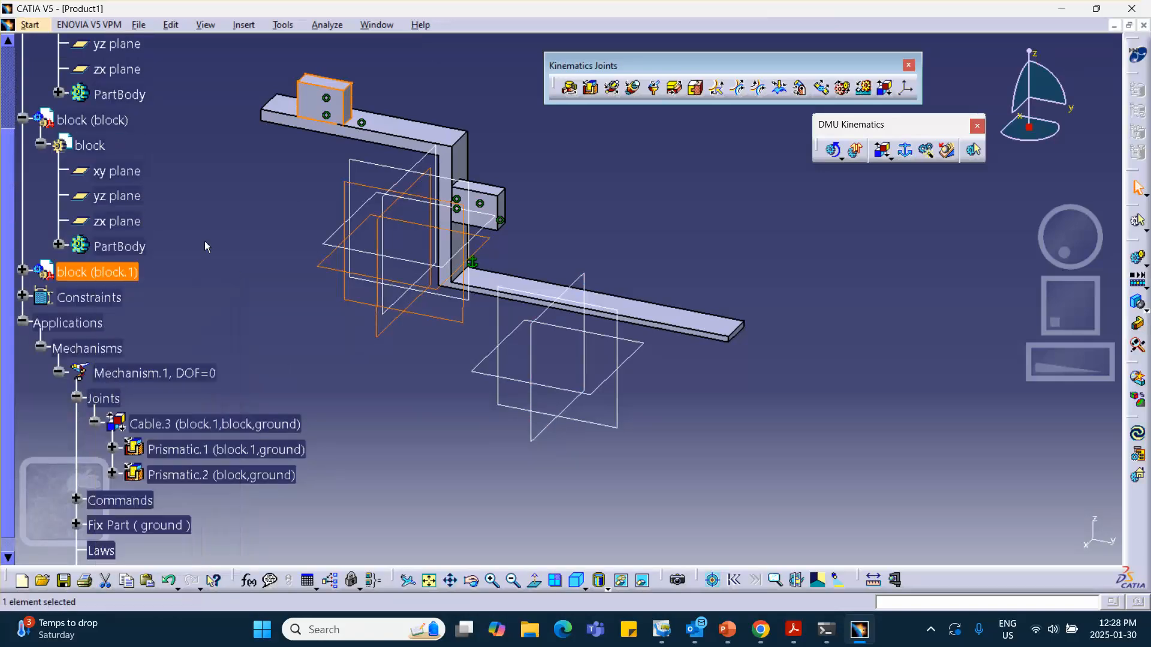
scroll(189, 207, "up", 3)
left_click(85, 157)
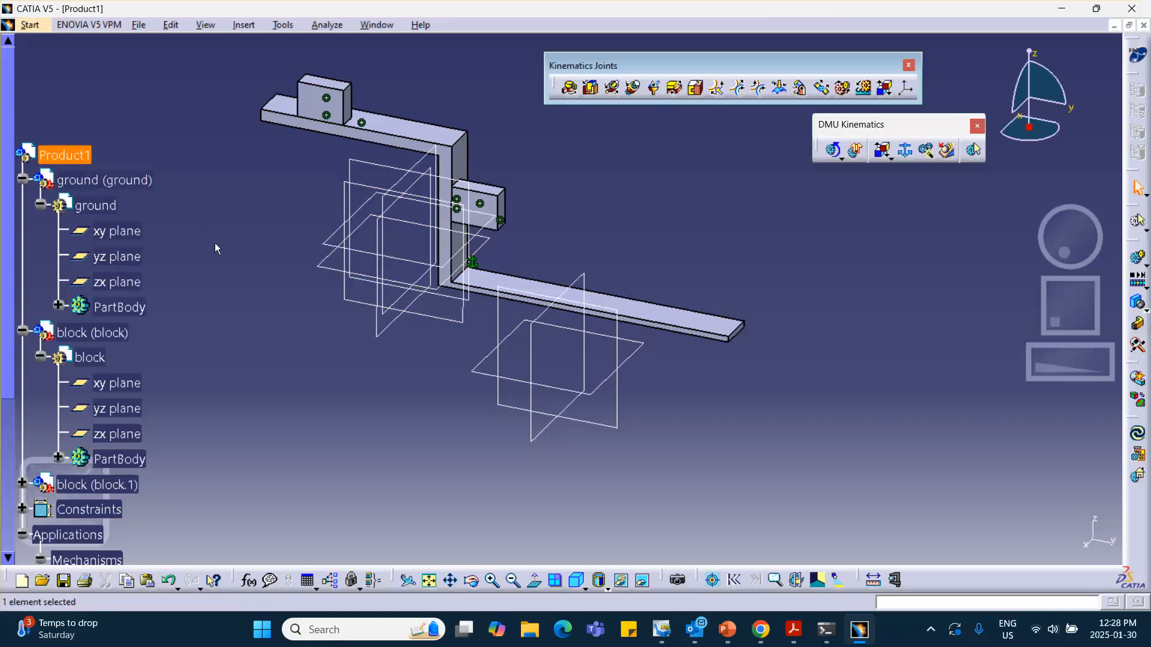
scroll(216, 243, "down", 1)
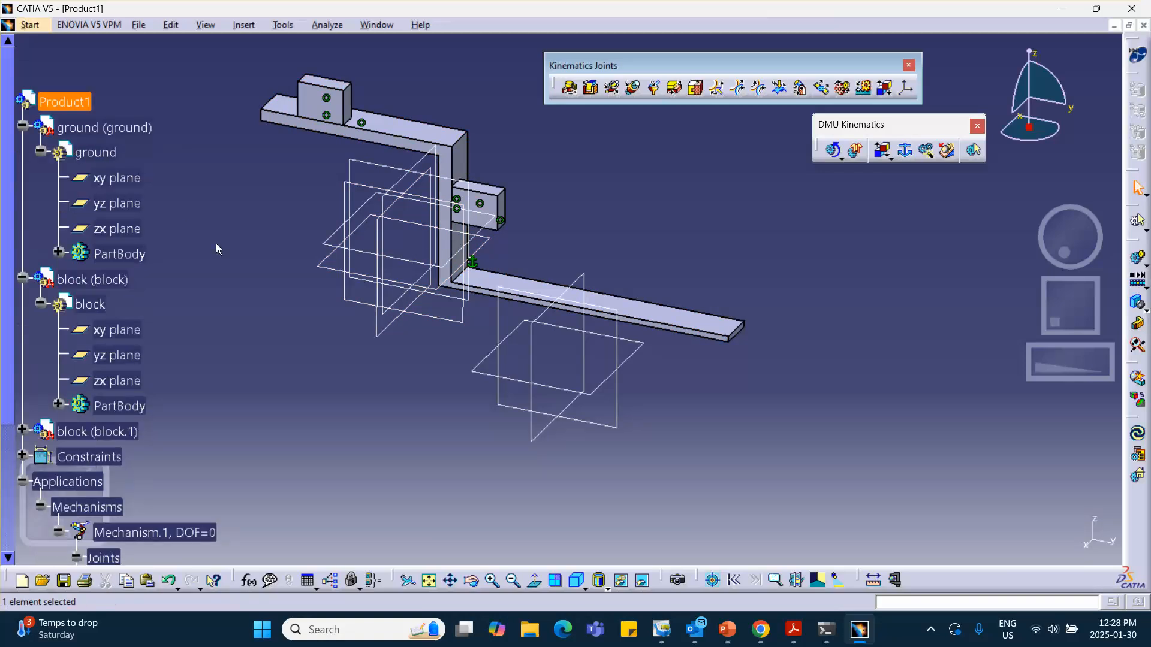
right_click(98, 284)
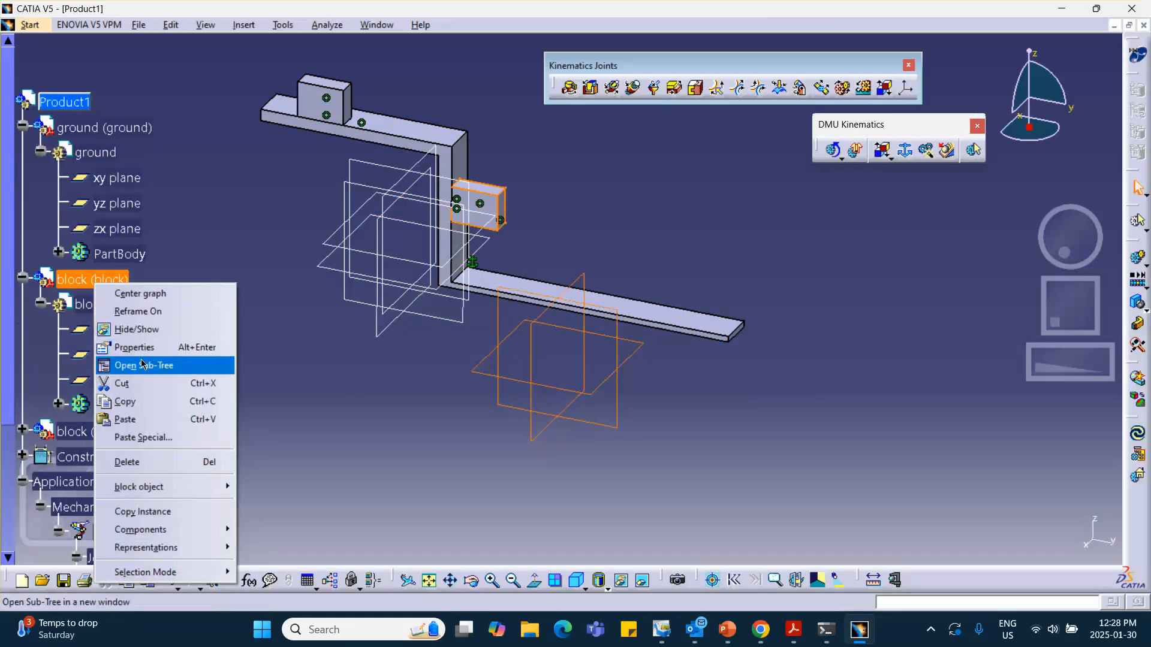
left_click(129, 401)
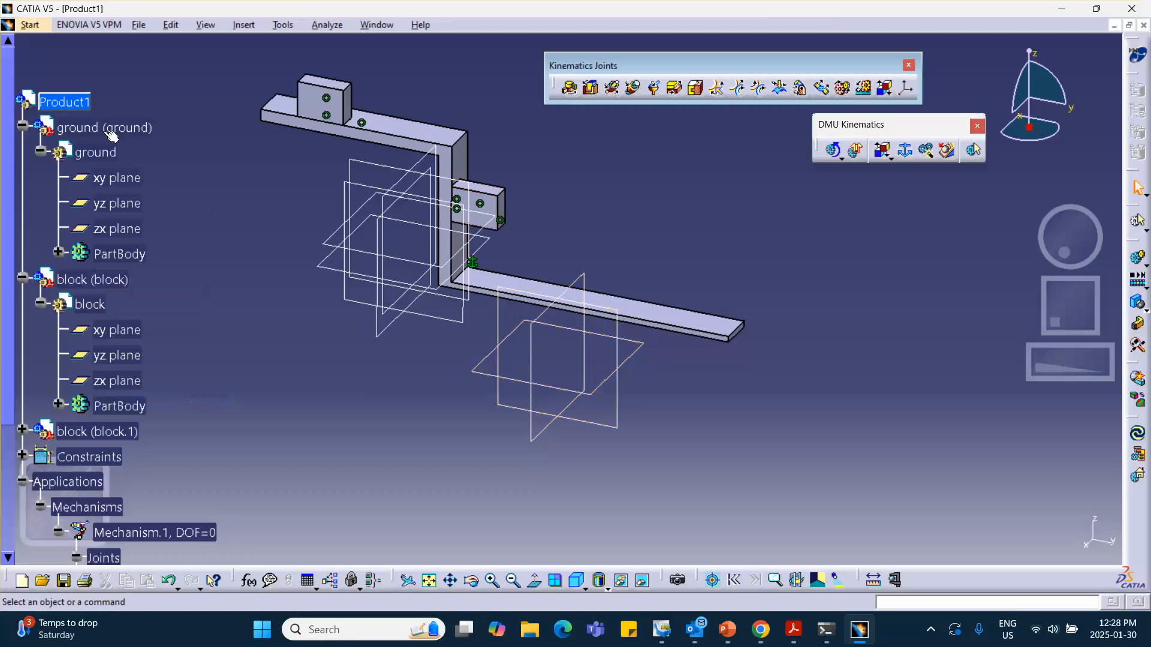
Step: Paste the copied block into Product1 and move the new instance away from the original to above the ground's lower ledge
left_click(75, 99)
right_click(74, 99)
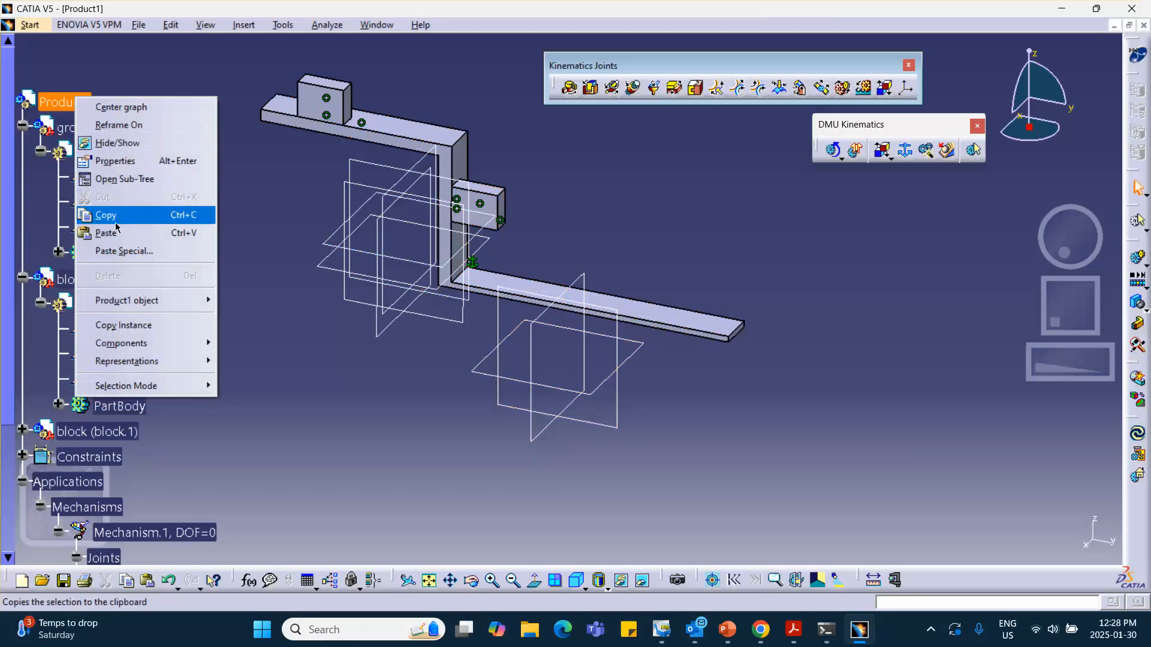
left_click(120, 233)
scroll(166, 304, "down", 3)
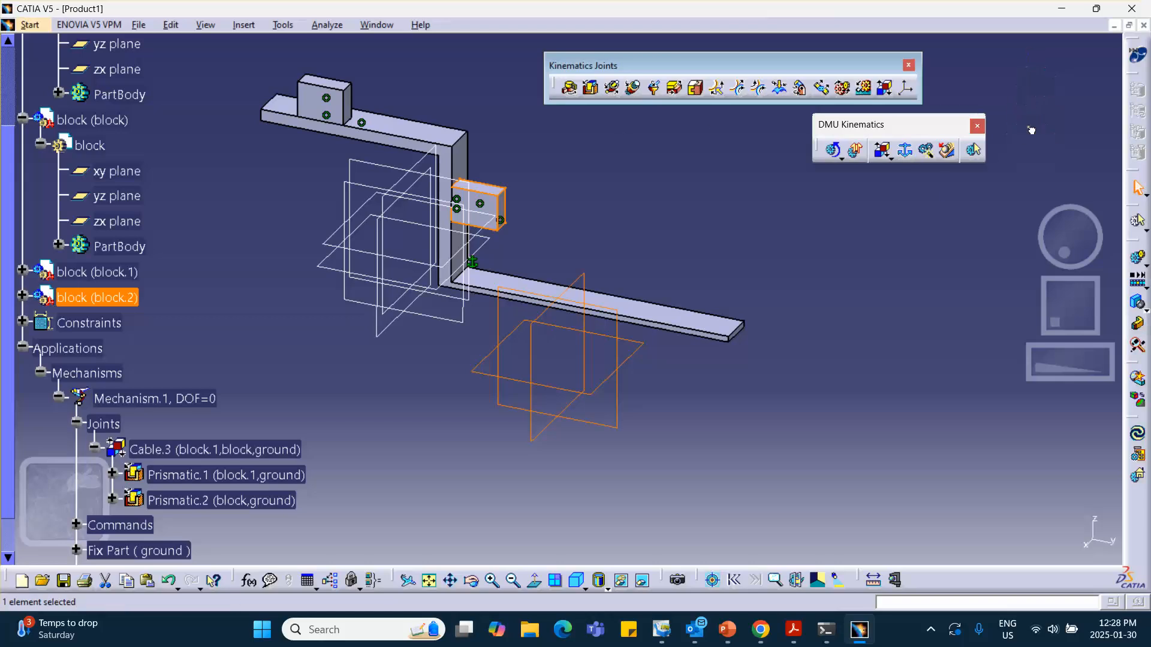
left_click_drag(1033, 129, 1094, 531)
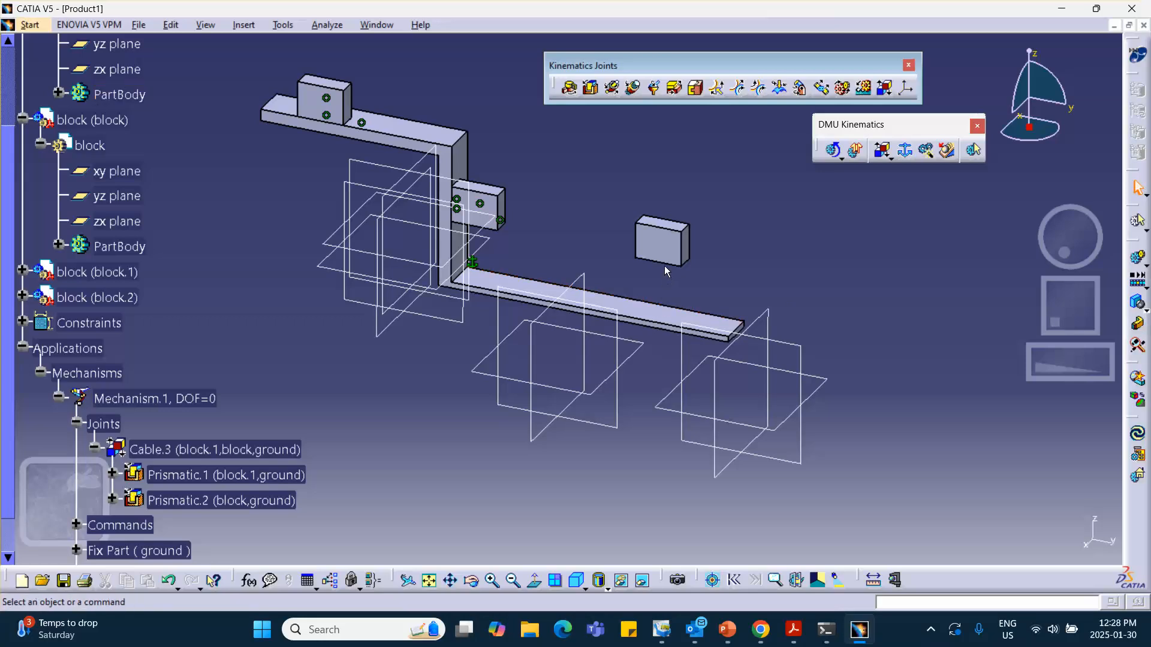
Step: Create a prismatic joint in Mechanism.1 between block.2's lower front edge and front face and the lower ledge's upper front edge and front face
scroll(207, 204, "down", 5)
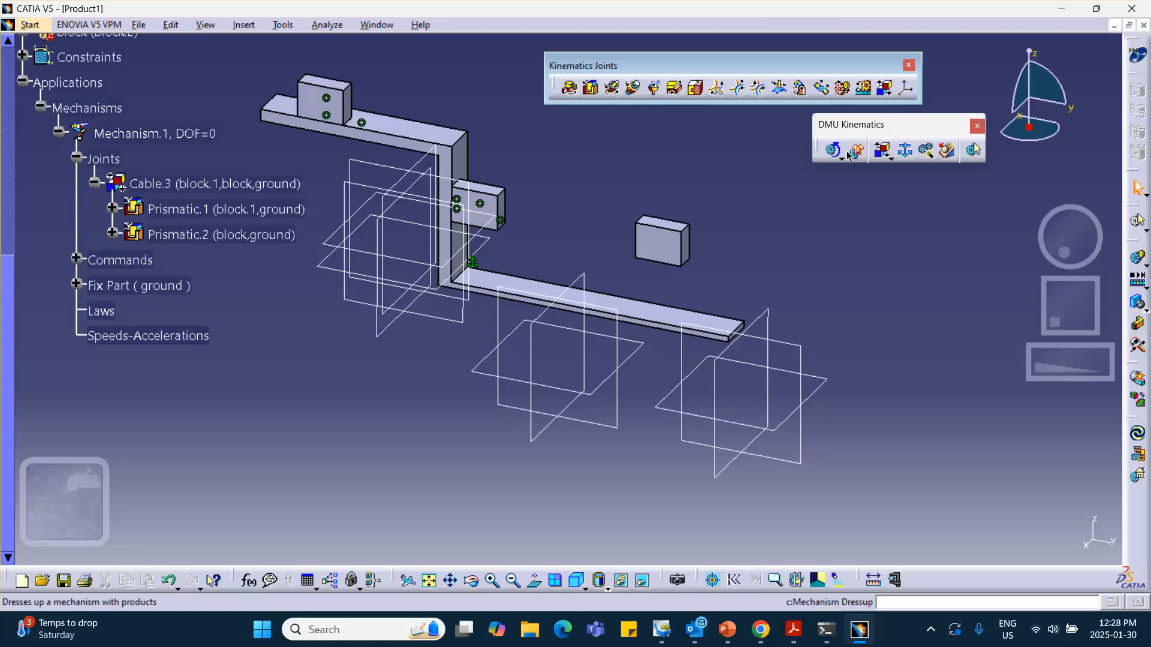
left_click(882, 151)
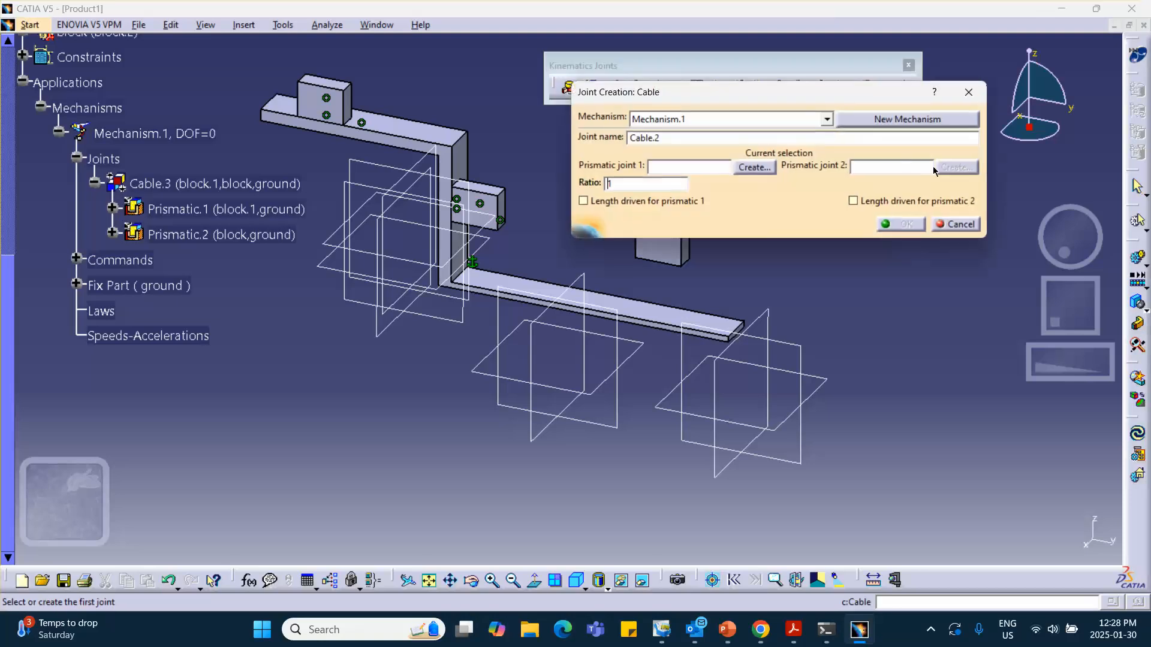
left_click(956, 222)
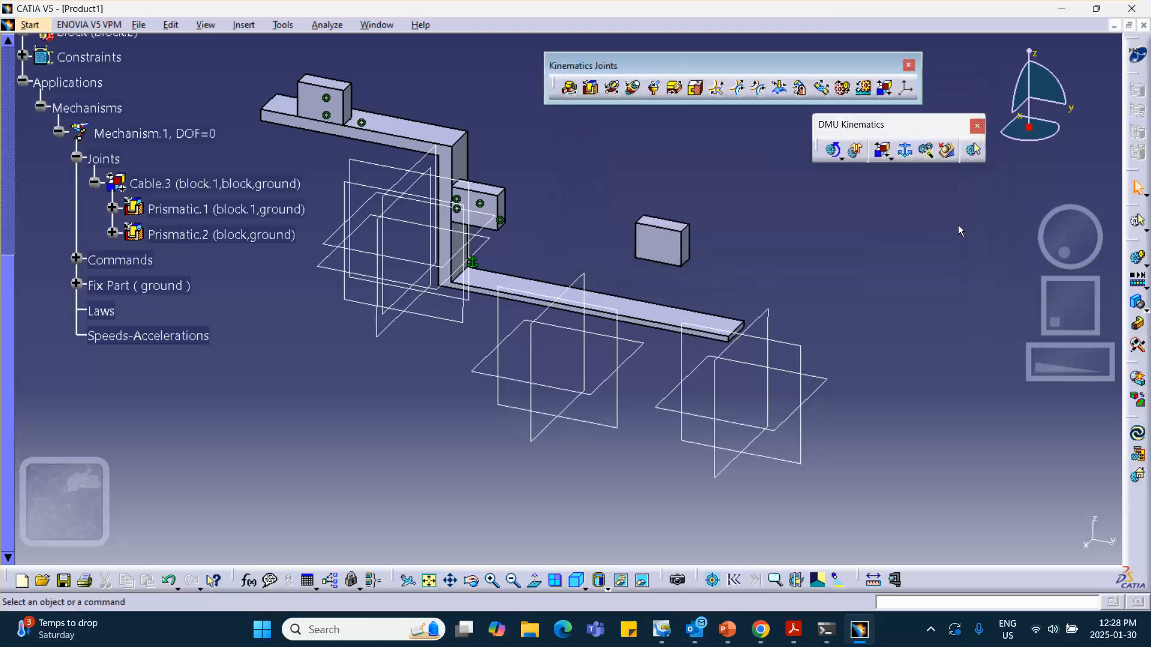
left_click(591, 88)
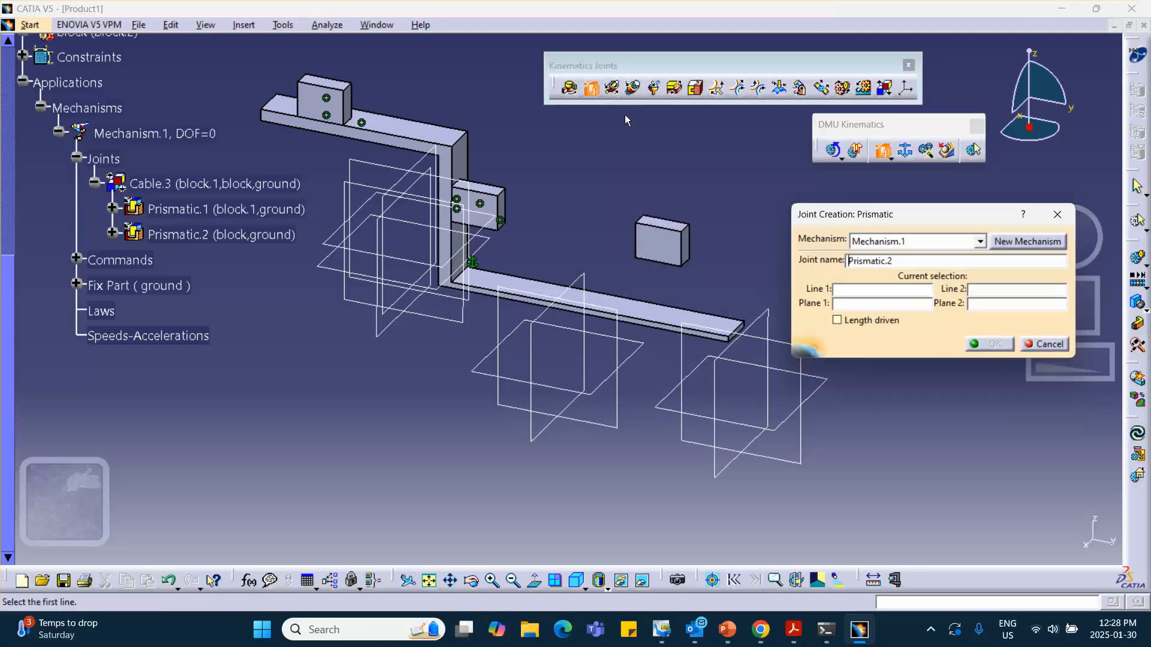
left_click(658, 264)
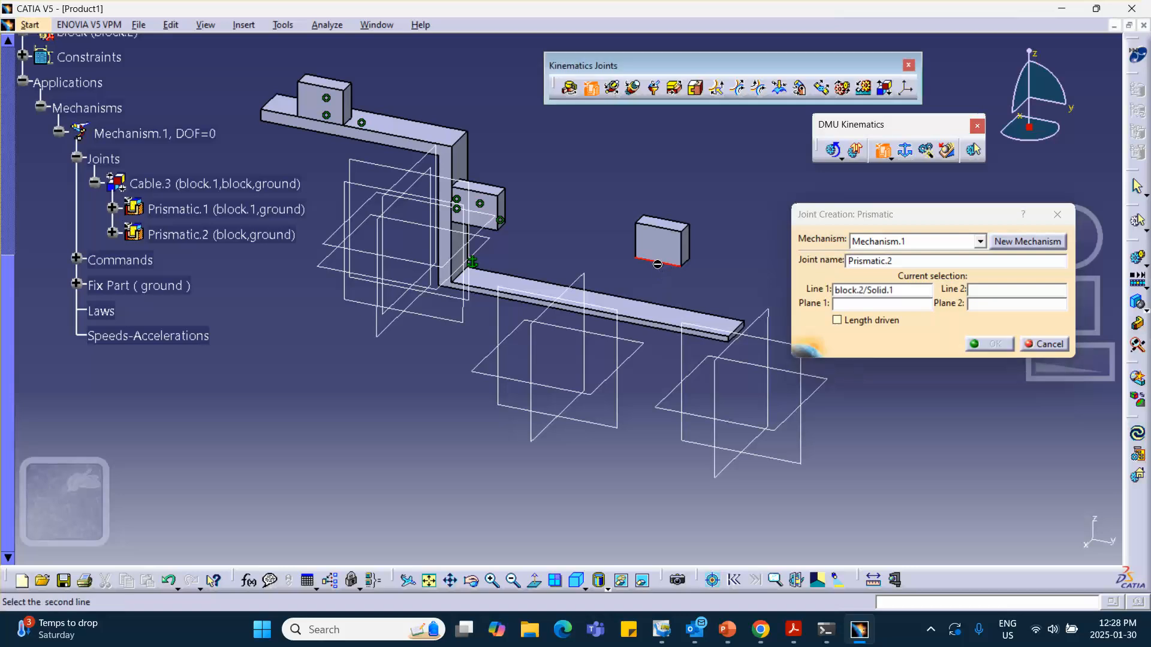
left_click(645, 324)
left_click(659, 245)
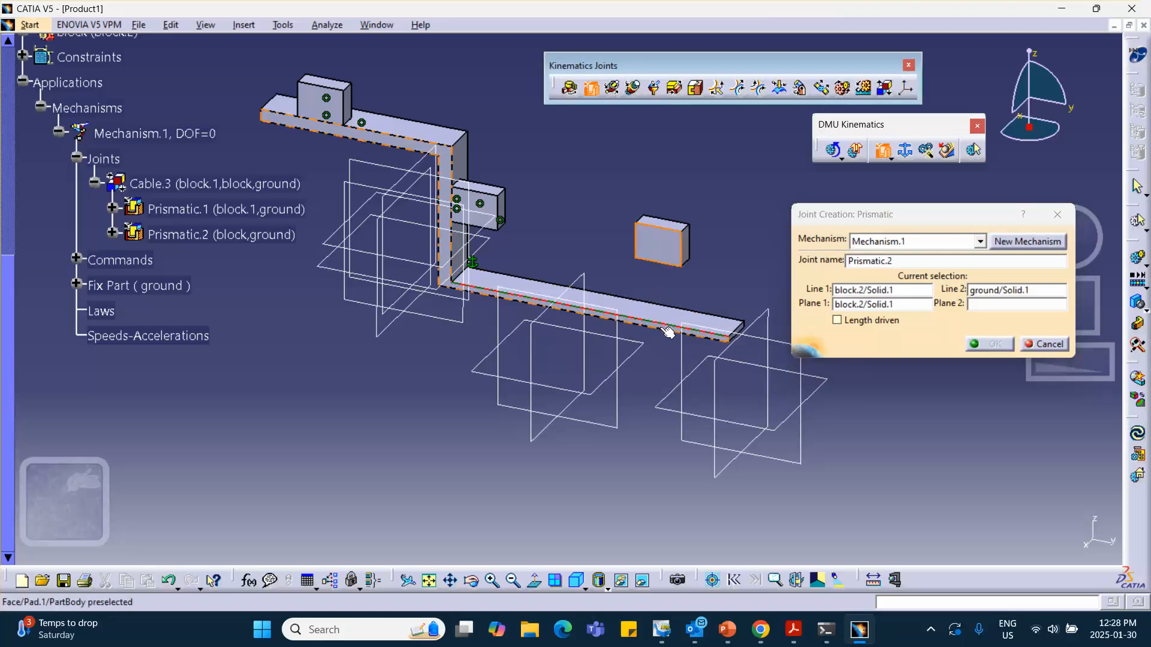
left_click(667, 332)
left_click(989, 344)
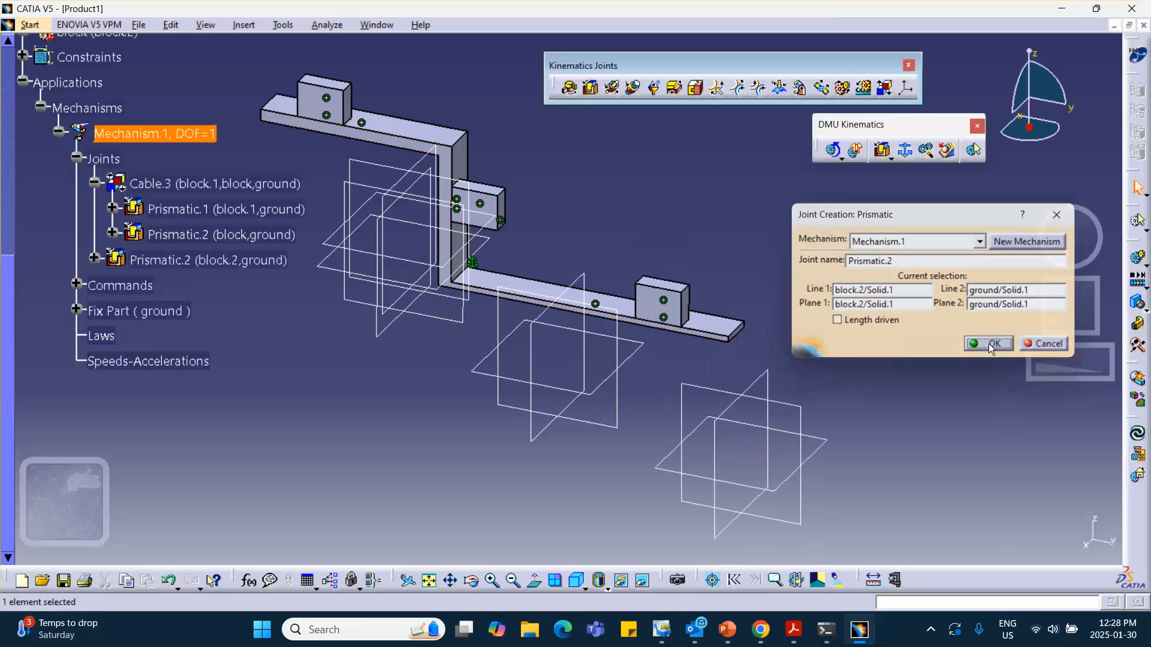
Step: Start another cable joint in Mechanism.1 using Prismatic.2 (block.2,ground) as prismatic joint 1
middle_click_drag(674, 210, 620, 217)
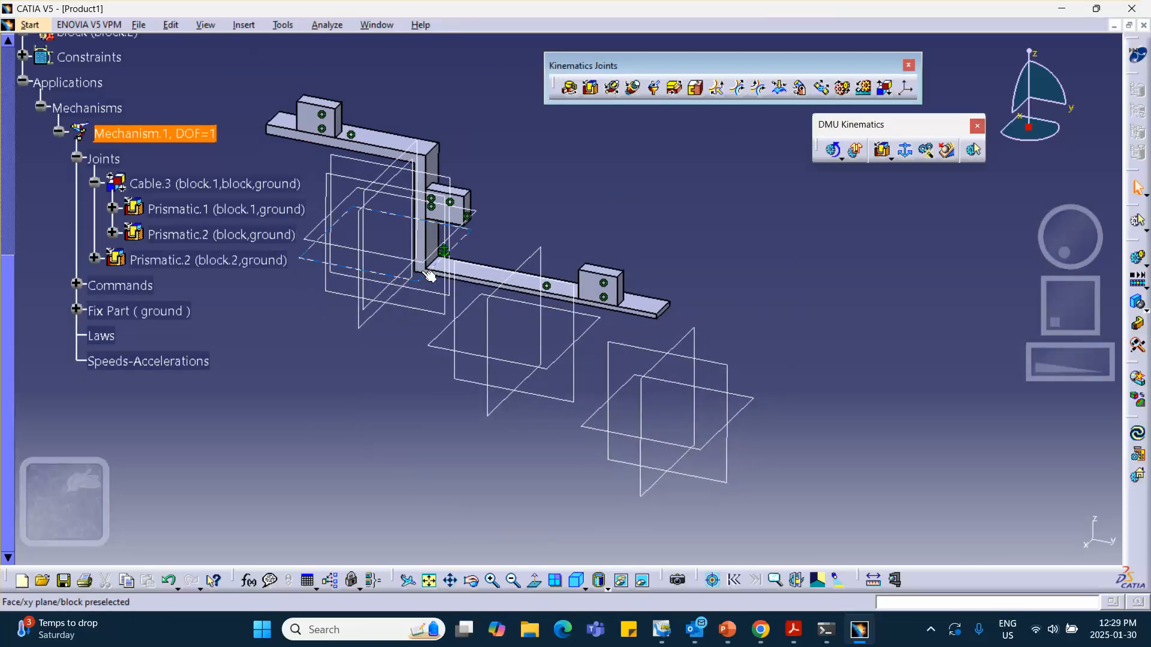
left_click(547, 217)
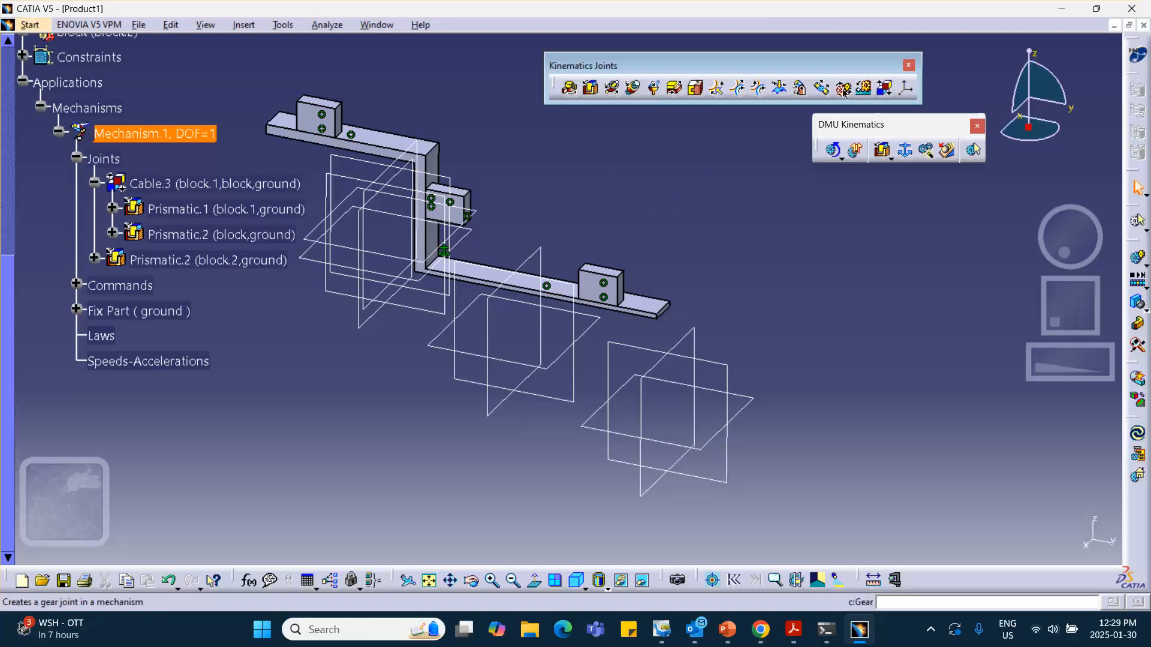
left_click(884, 88)
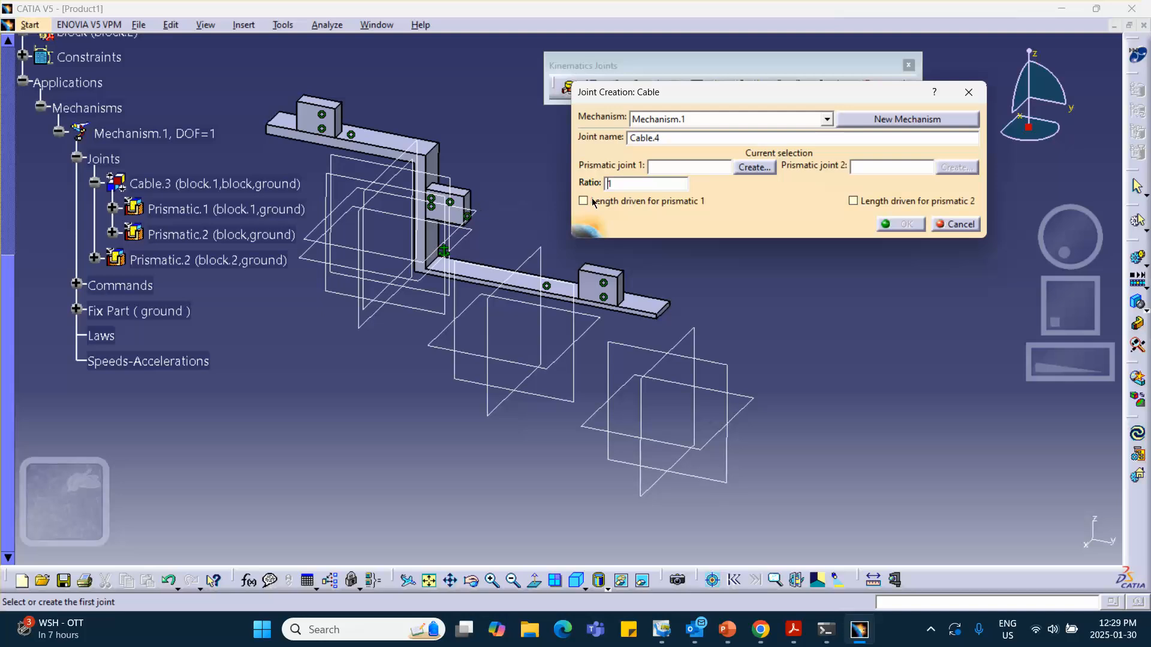
left_click(222, 263)
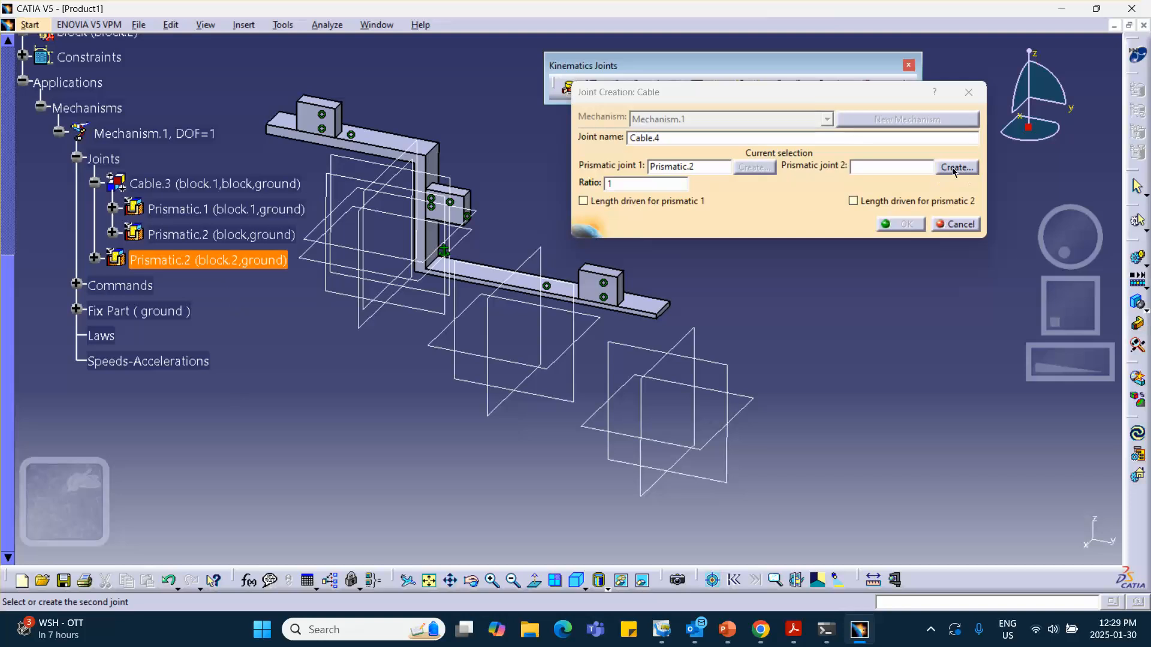
Step: Create prismatic joint 2 from the hanging block's vertical edge and front face and the ground's matching edge and face, and complete the cable joint
left_click(955, 168)
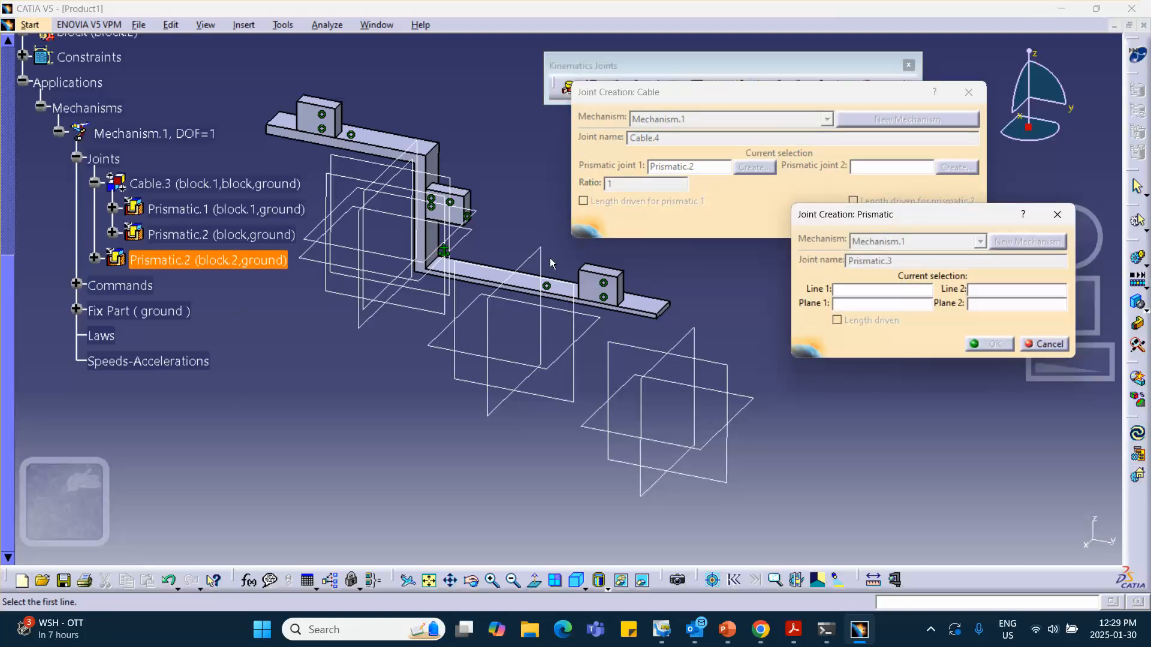
middle_click_drag(480, 206, 498, 190)
left_click(361, 165)
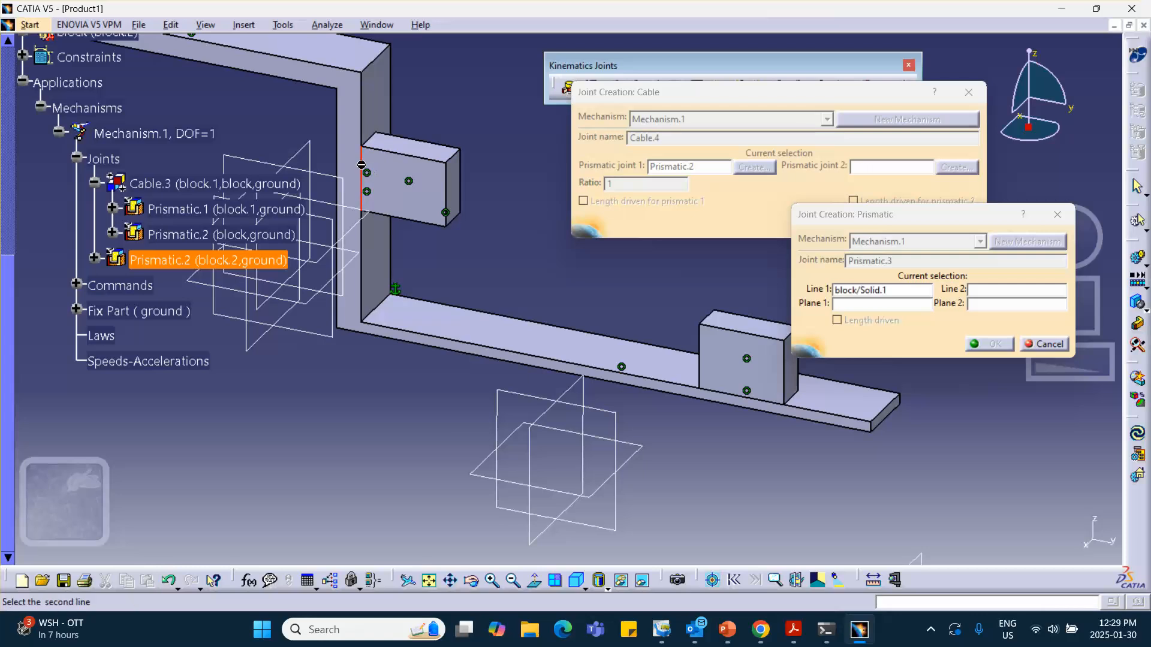
left_click(366, 120)
left_click(401, 177)
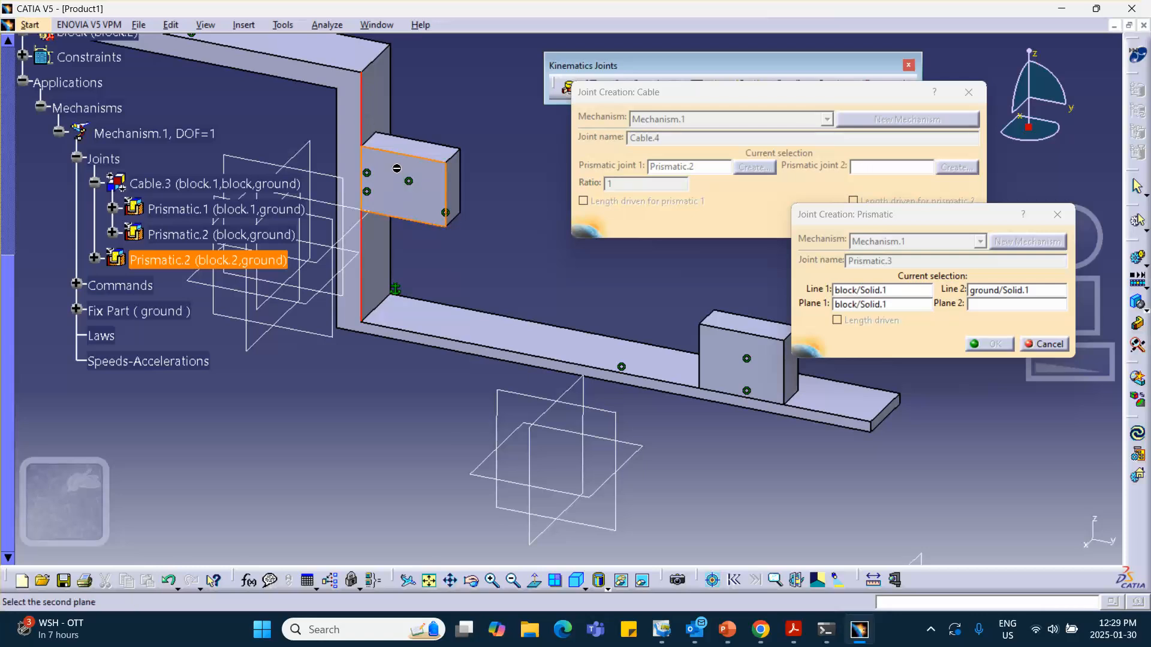
left_click(355, 144)
left_click(971, 344)
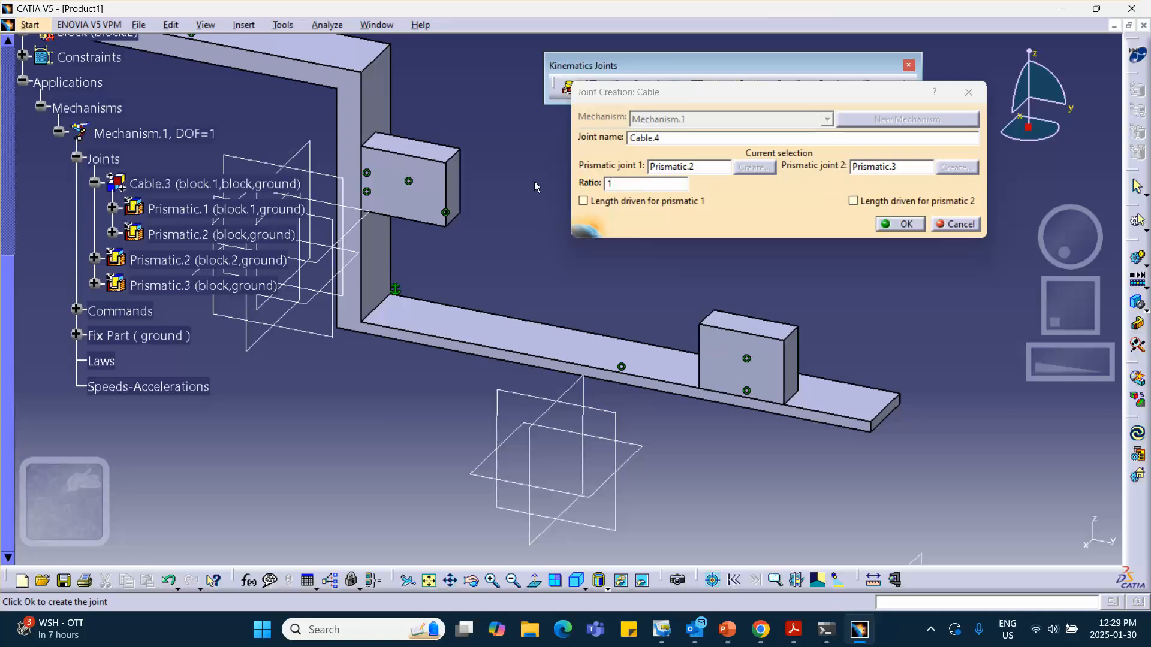
left_click(902, 225)
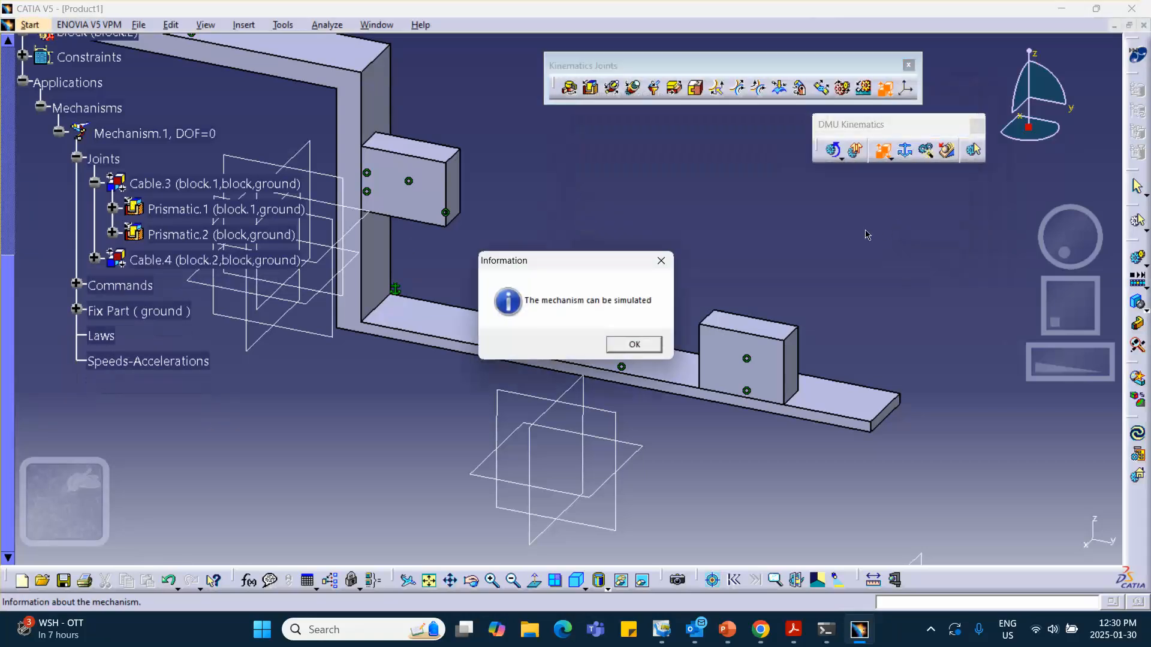
left_click(635, 346)
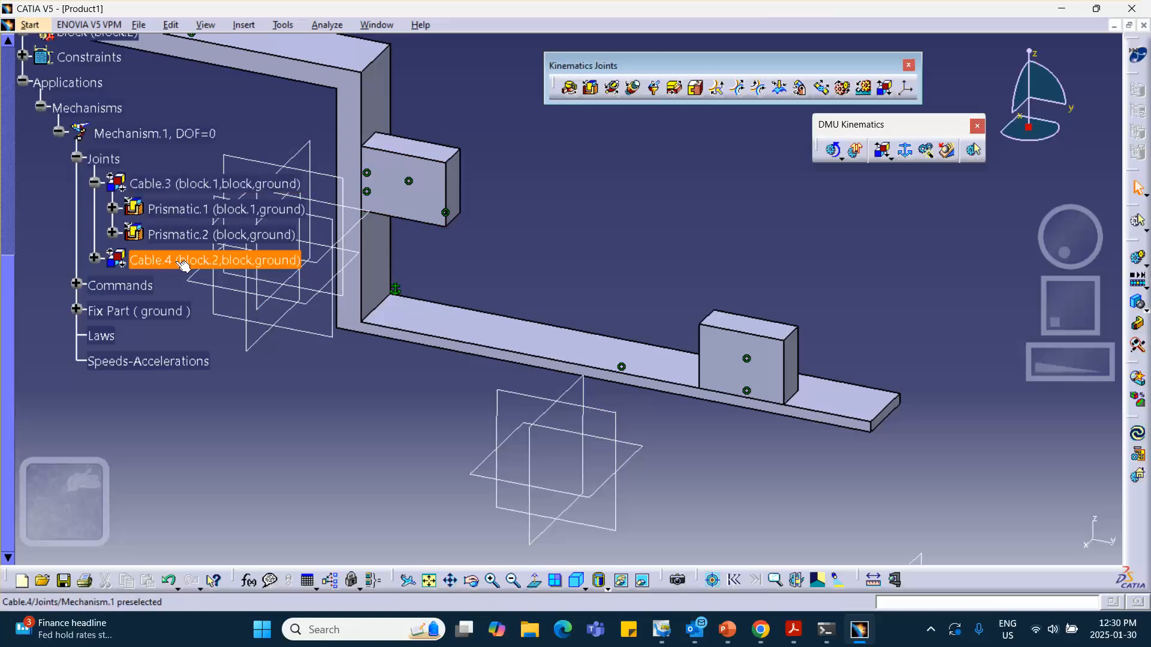
Step: Simulate Mechanism.1 with commands, running Command.1 to -1 to examine how the three blocks move, and close the simulation
left_click(835, 155)
middle_click_drag(559, 163, 619, 297)
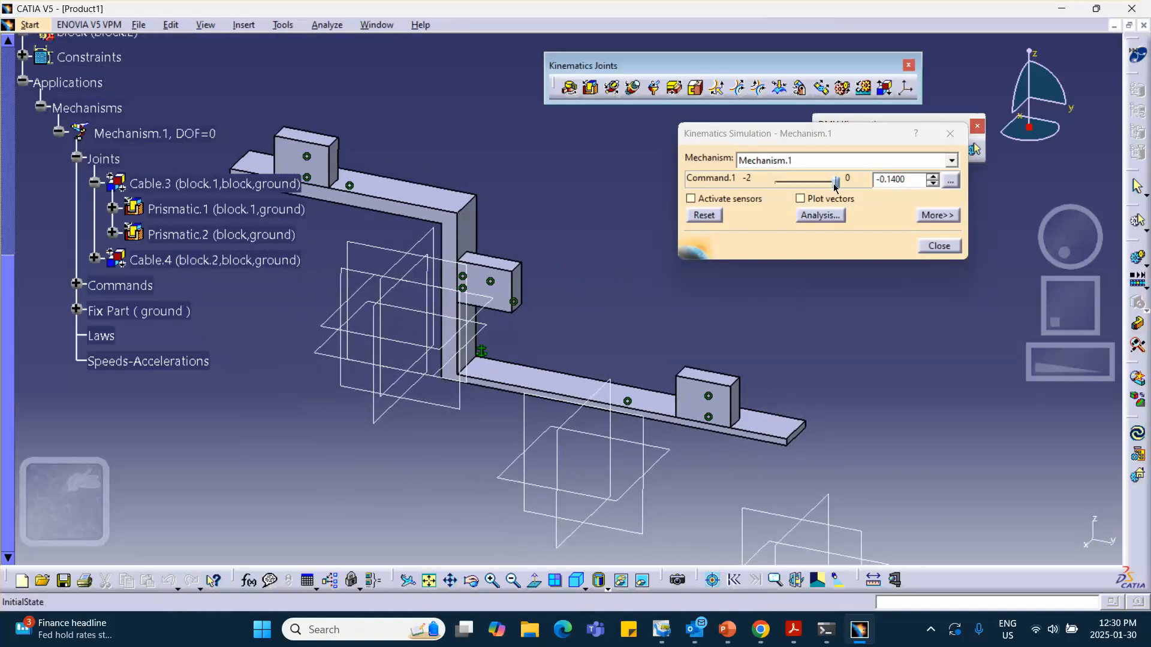
mouse_move(836, 181)
left_mouse_down()
mouse_move(806, 182)
mouse_move(836, 181)
left_mouse_up()
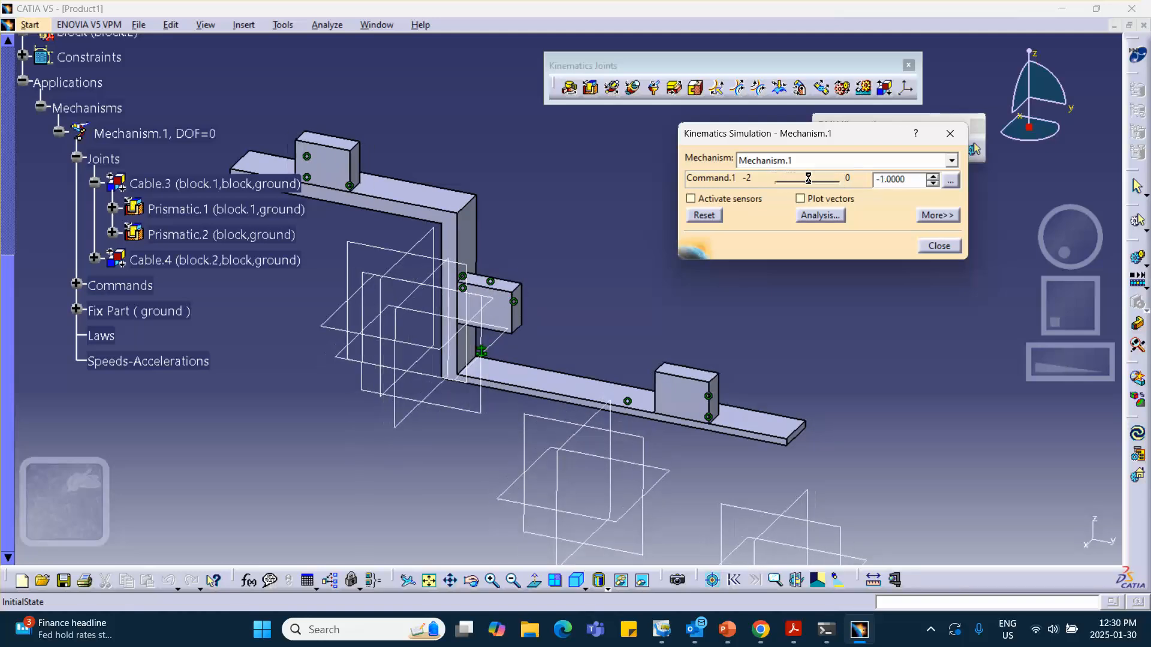
left_click(939, 247)
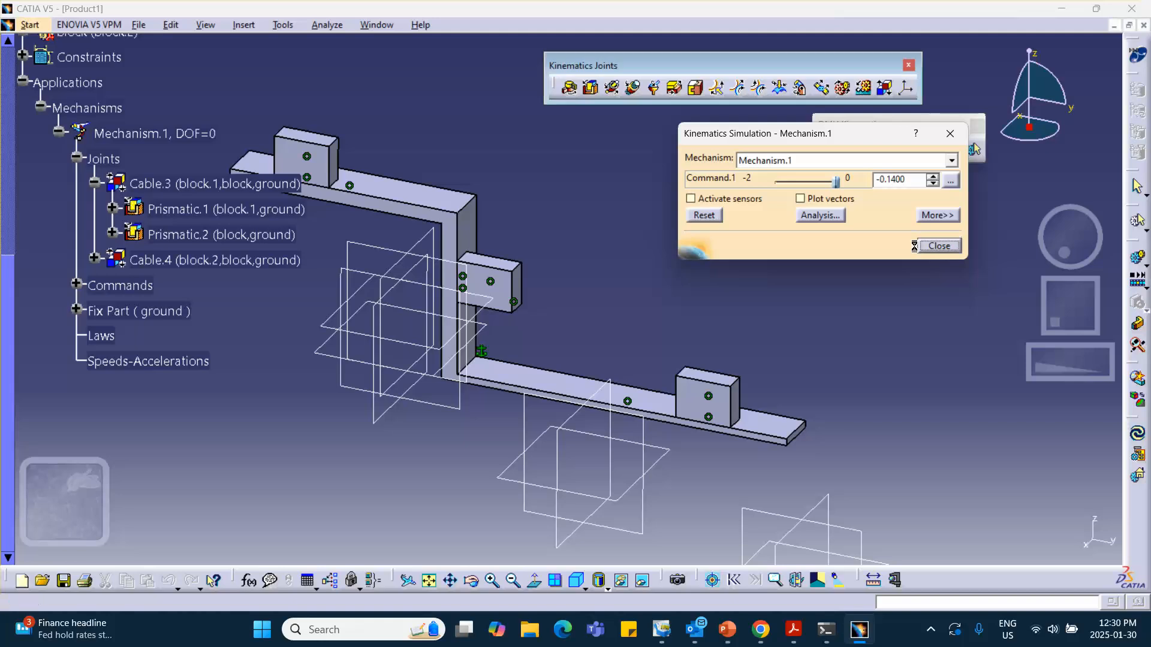
Step: Edit the Cable.4 joint and set its ratio to -1
left_click(96, 259)
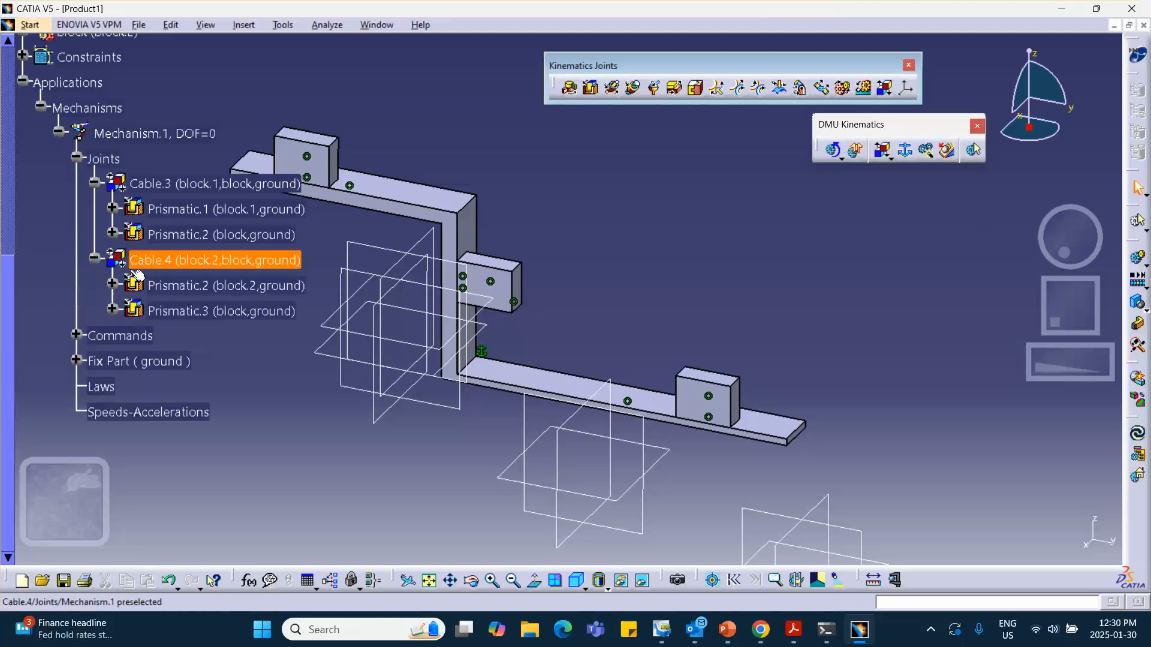
double_click(192, 262)
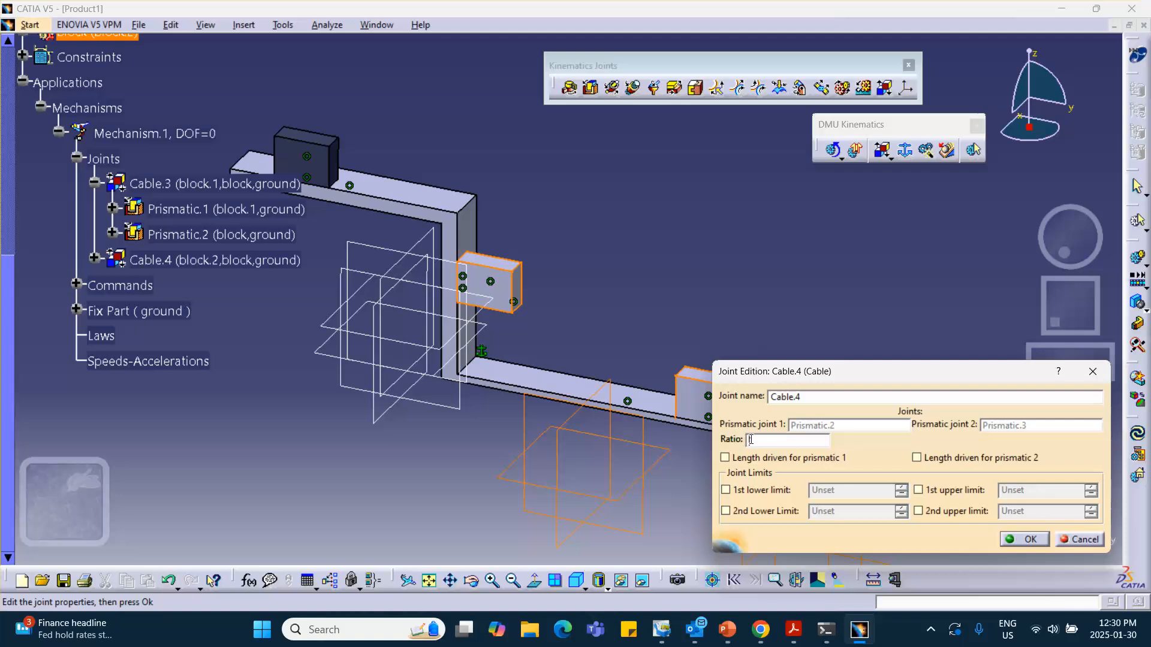
type("-")
left_click(1031, 539)
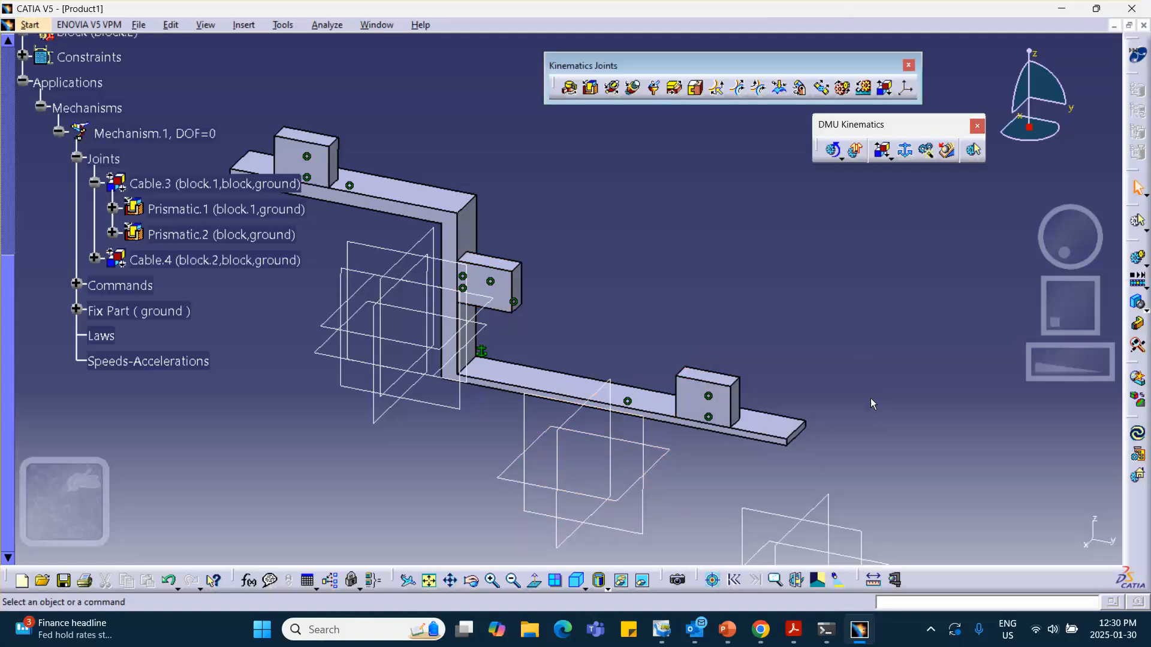
Step: Simulate Mechanism.1 to check block.2's travel direction, resetting after a short run and driving Command.1 to -1.5 before closing
left_click(833, 151)
mouse_move(838, 186)
left_mouse_down()
mouse_move(781, 175)
mouse_move(826, 175)
left_mouse_up()
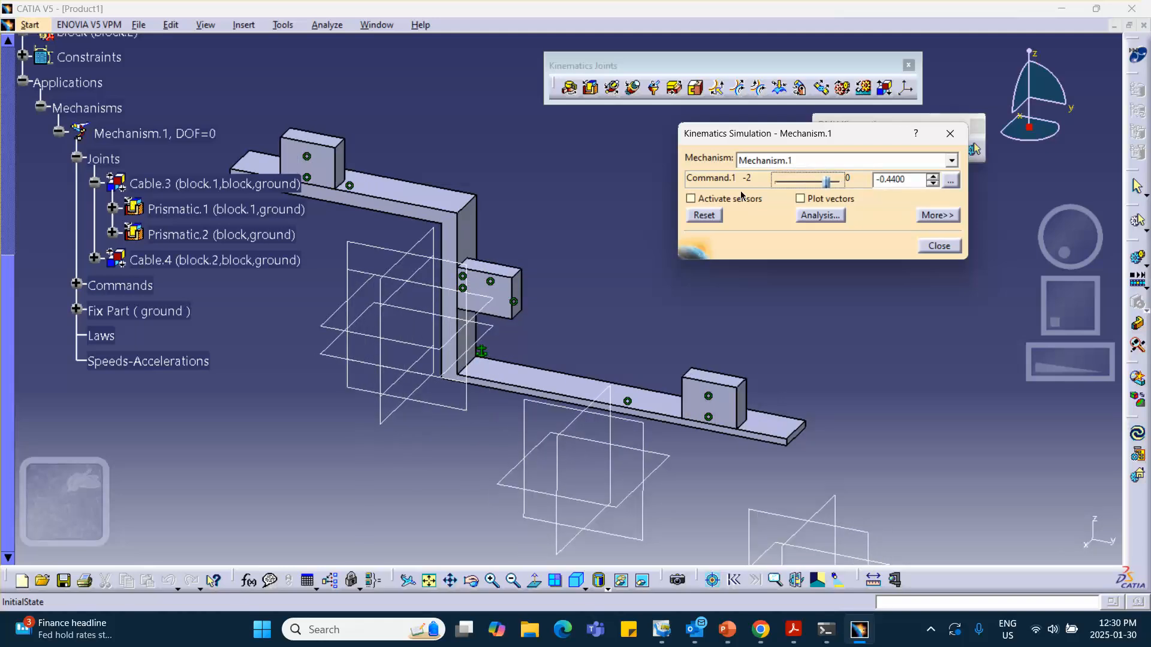
left_click(712, 215)
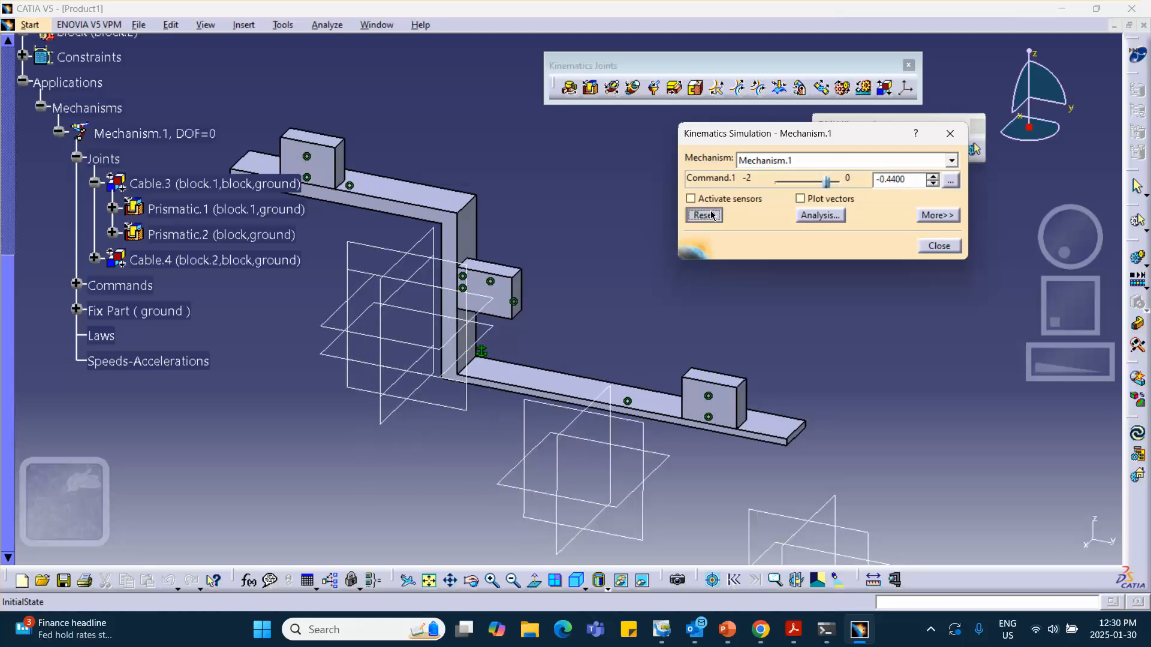
left_click(837, 183)
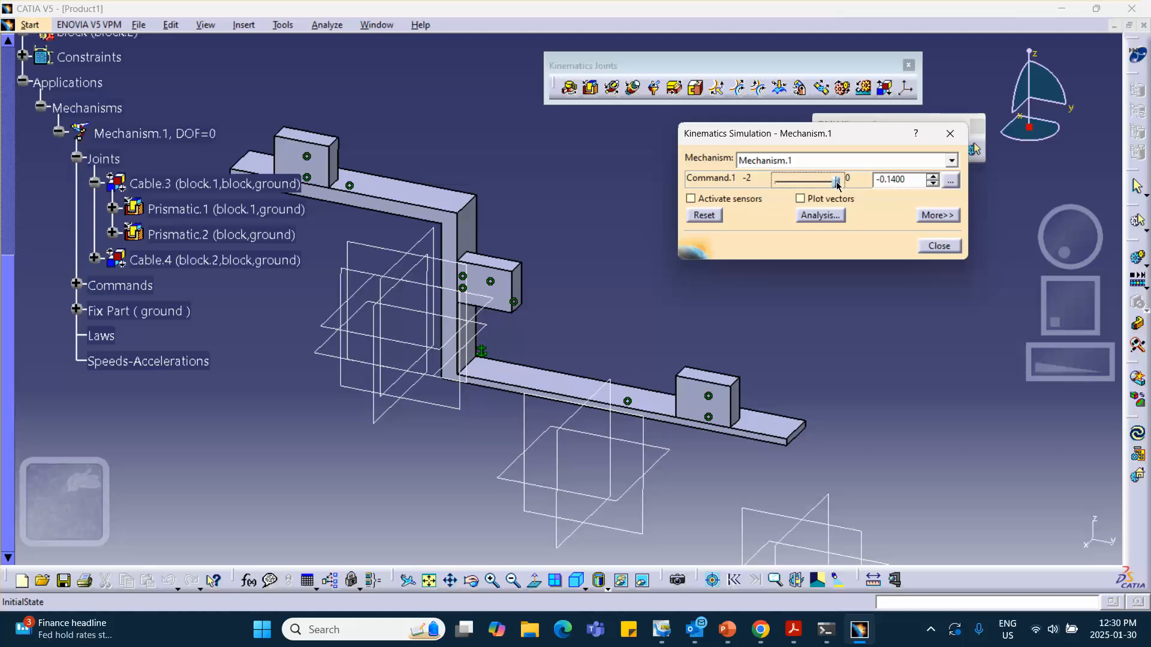
left_click_drag(837, 185, 792, 181)
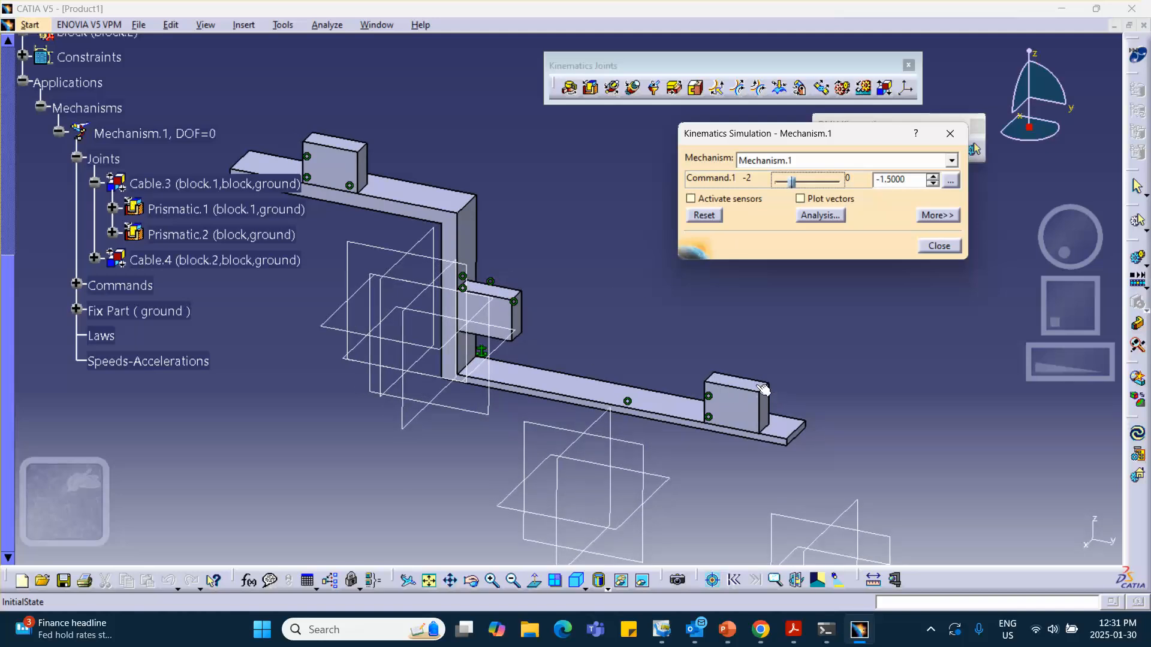
left_click(938, 245)
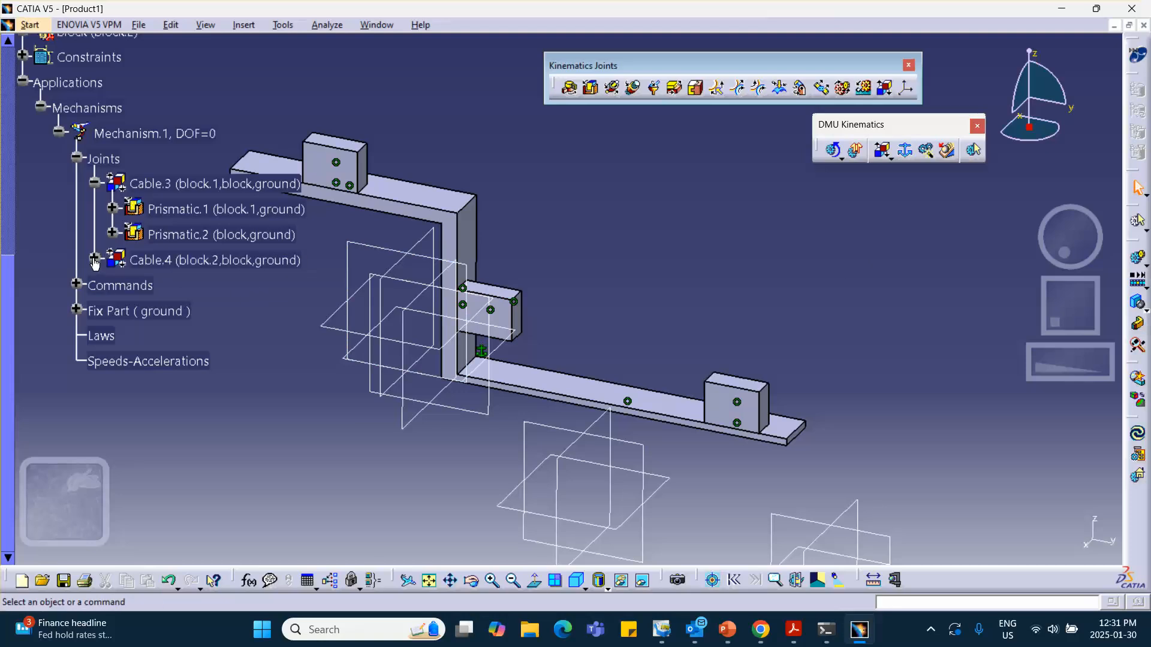
Step: Edit the Cable.4 joint and set its ratio to -3
double_click(142, 262)
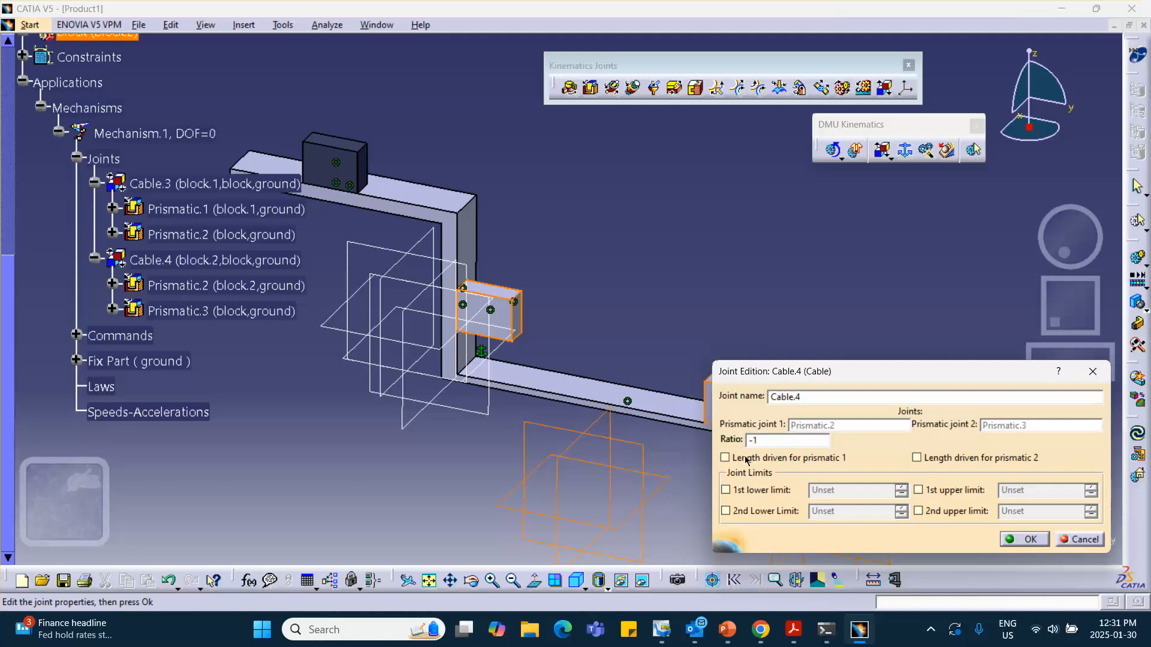
key("BackSpace")
type("3")
left_click(1024, 539)
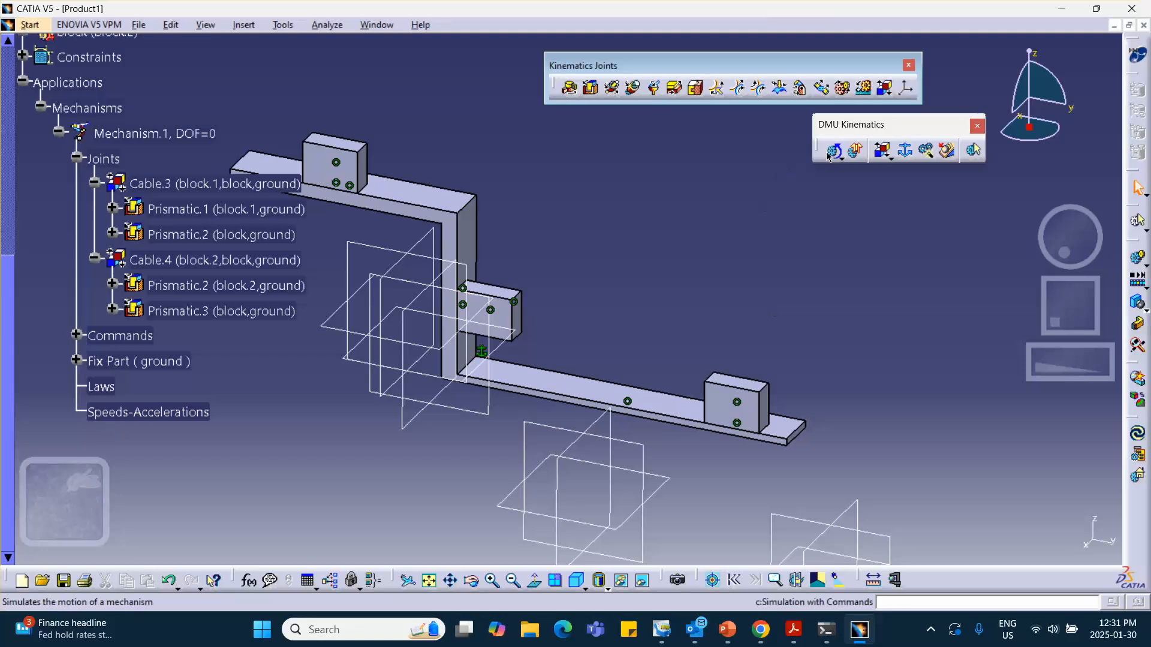
Step: Simulate Mechanism.1 and run Command.1 down to -2, resetting once in between, to compare the blocks' travel
left_click(831, 151)
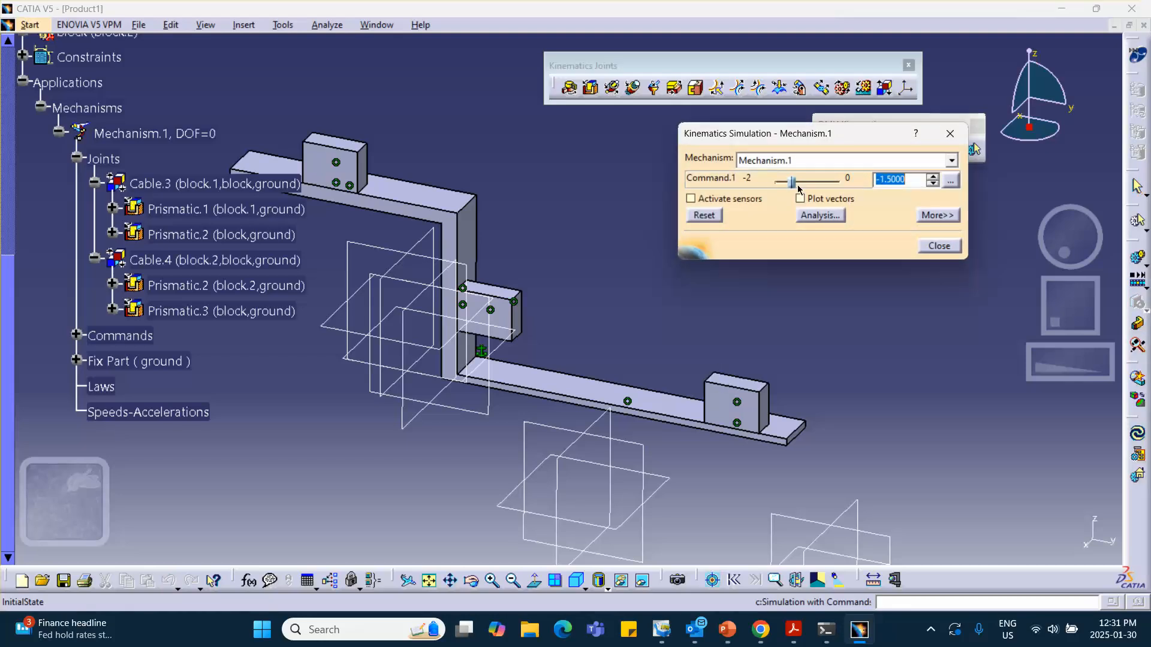
left_click_drag(793, 182, 718, 179)
left_click(708, 214)
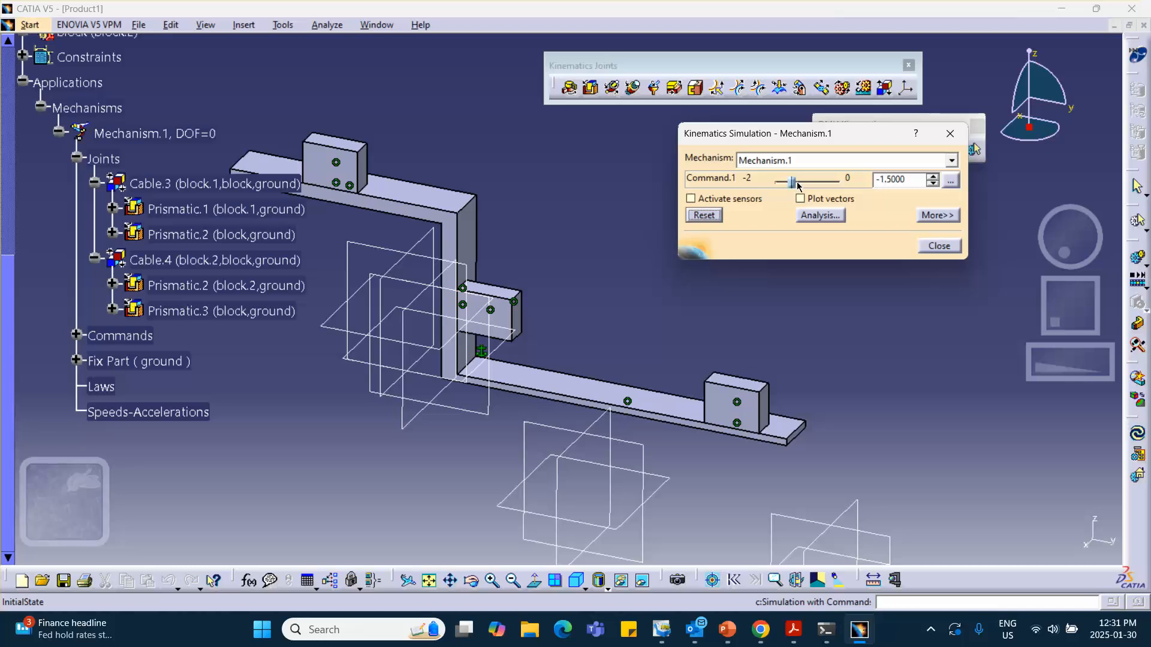
left_click_drag(793, 184, 754, 190)
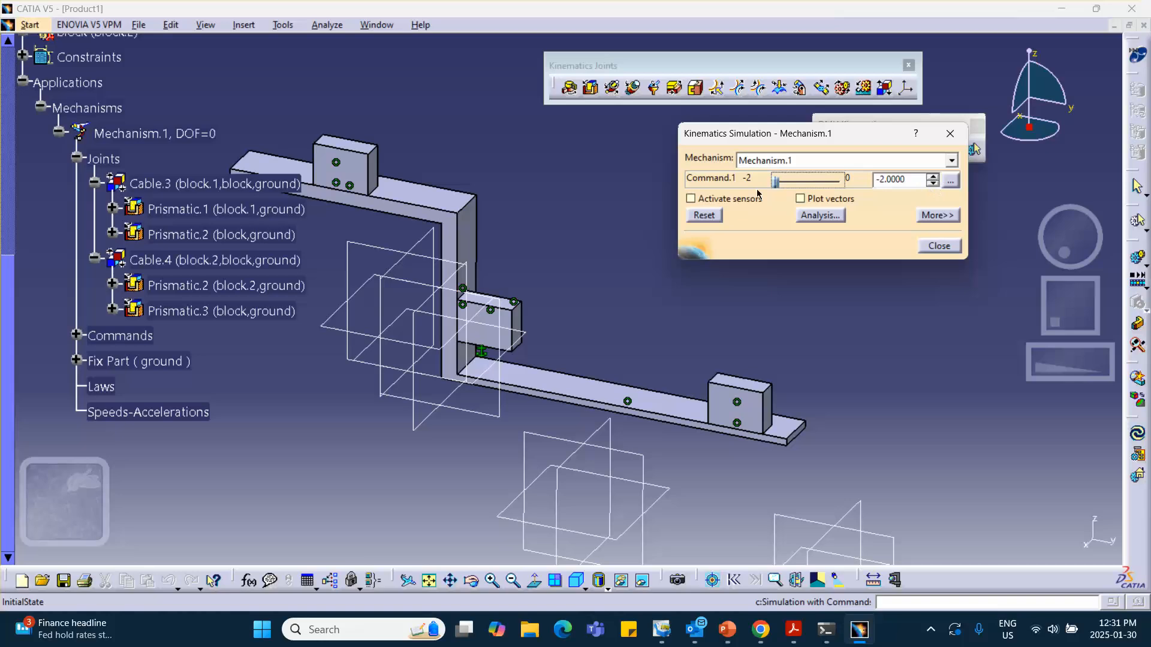
Step: Extend the simulation range of Command.1 by setting its lowest value to -4
left_click(950, 181)
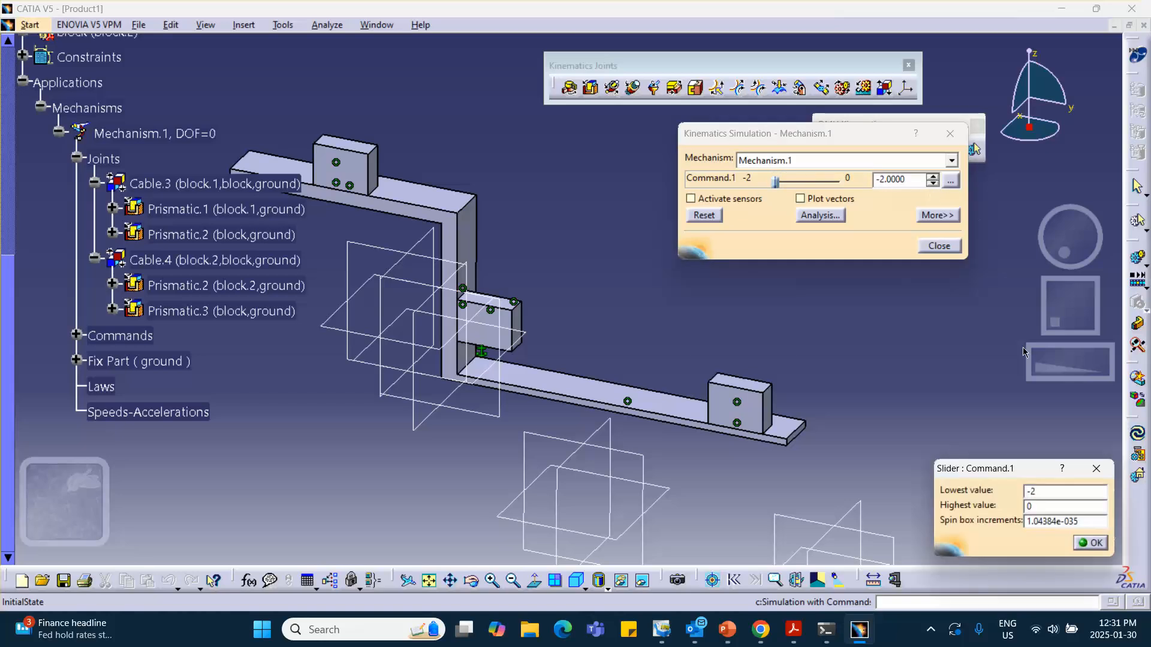
left_click_drag(1052, 493, 957, 493)
type("-4")
left_click(1089, 544)
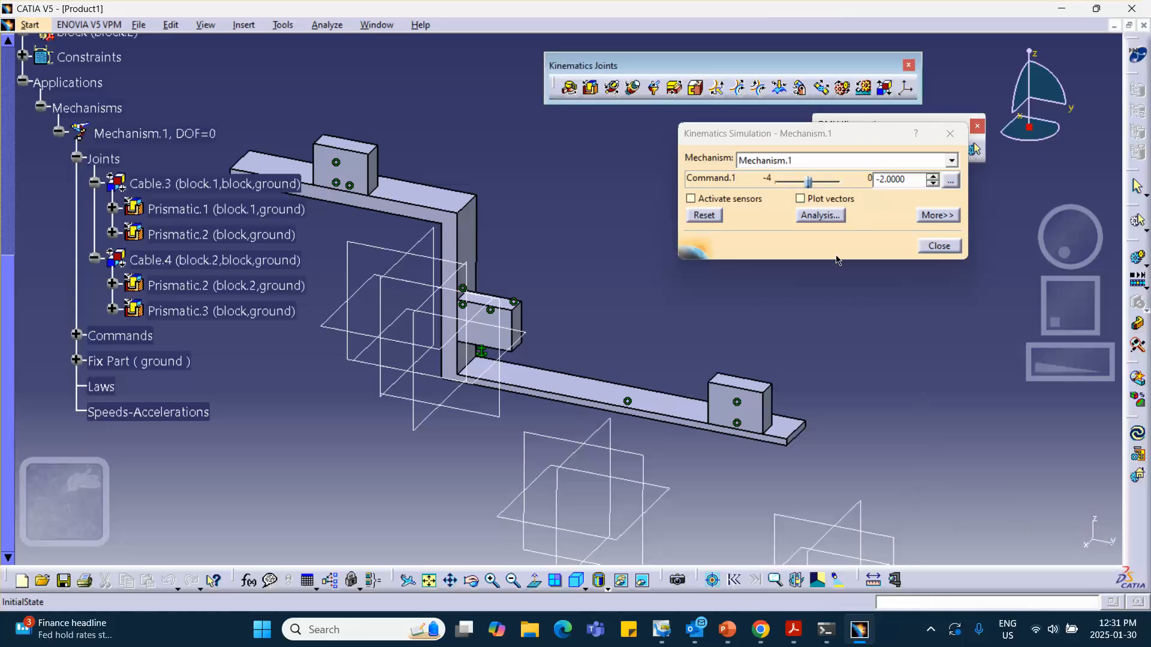
Step: Run Command.1 to 0 and back to -0.44 to examine block.2's travel, and reset and close the simulation
left_click_drag(812, 191, 910, 194)
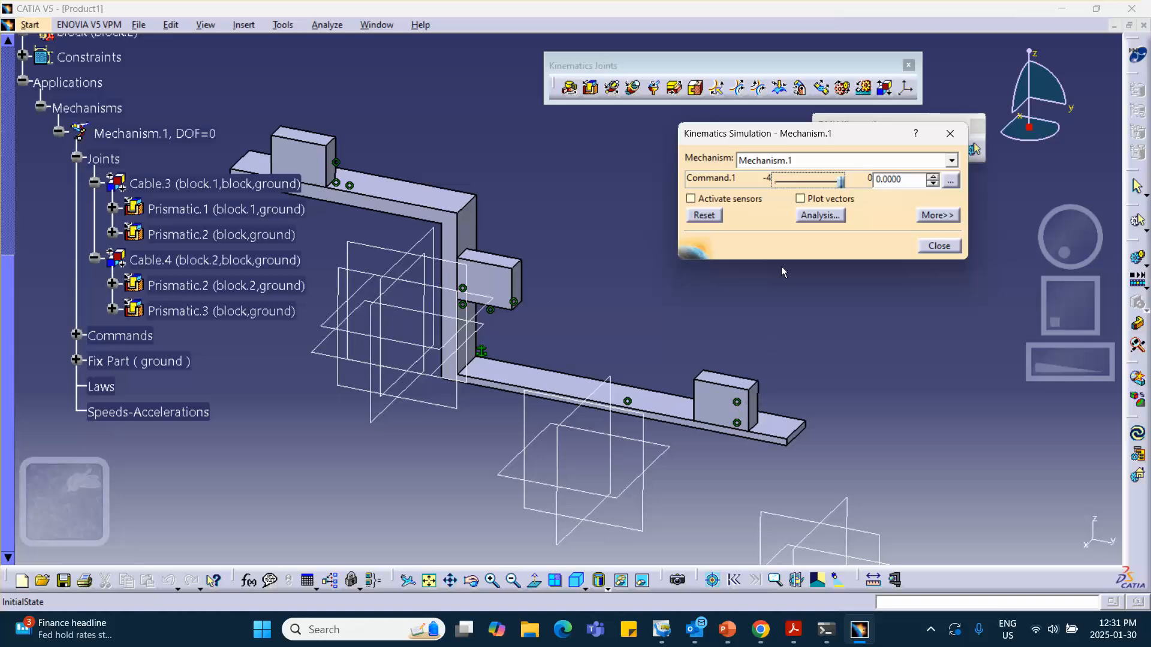
mouse_move(841, 180)
left_mouse_down()
mouse_move(820, 179)
mouse_move(834, 186)
left_mouse_up()
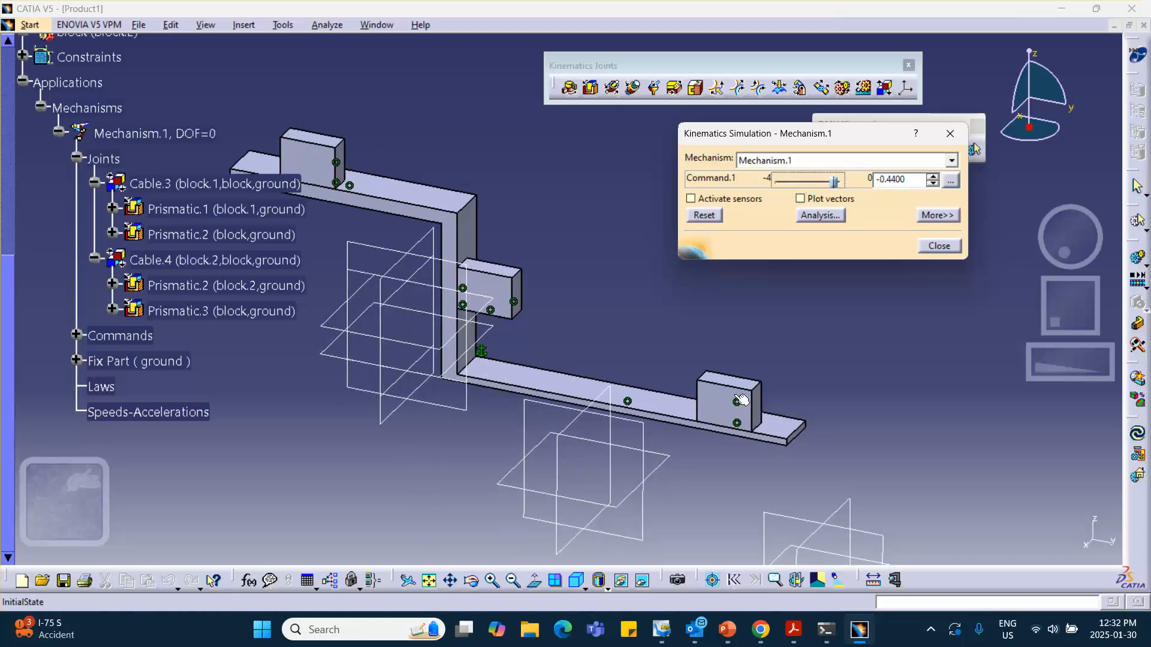
left_click(704, 216)
left_click(939, 246)
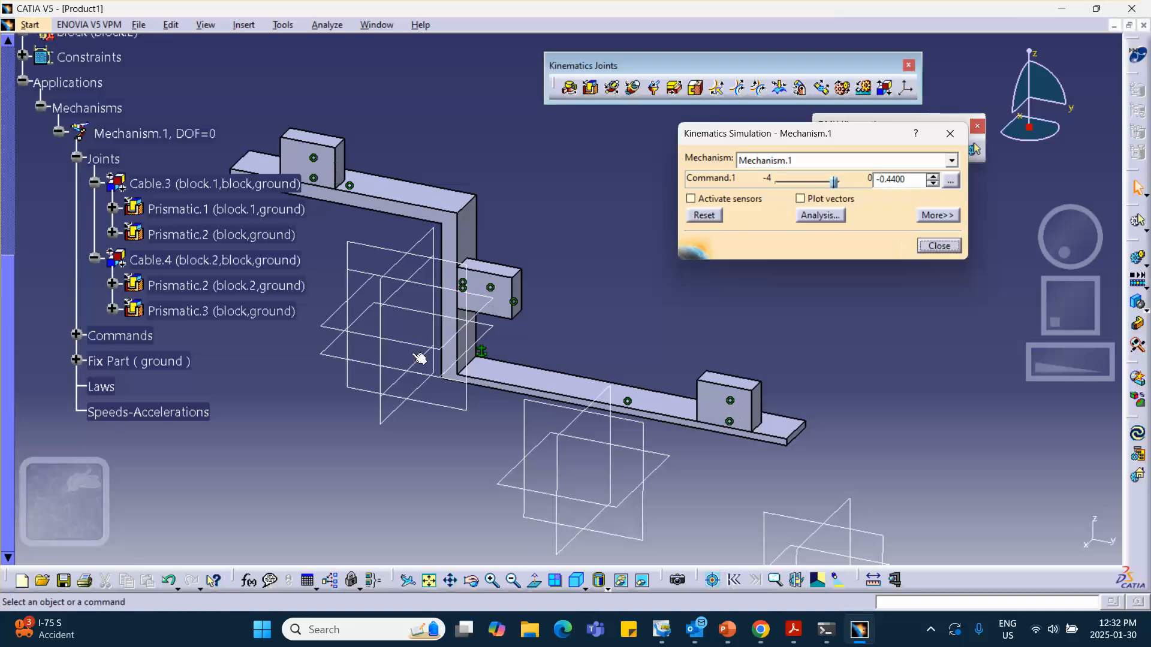
Step: Edit the Cable.4 joint and set its ratio to -.1
double_click(181, 261)
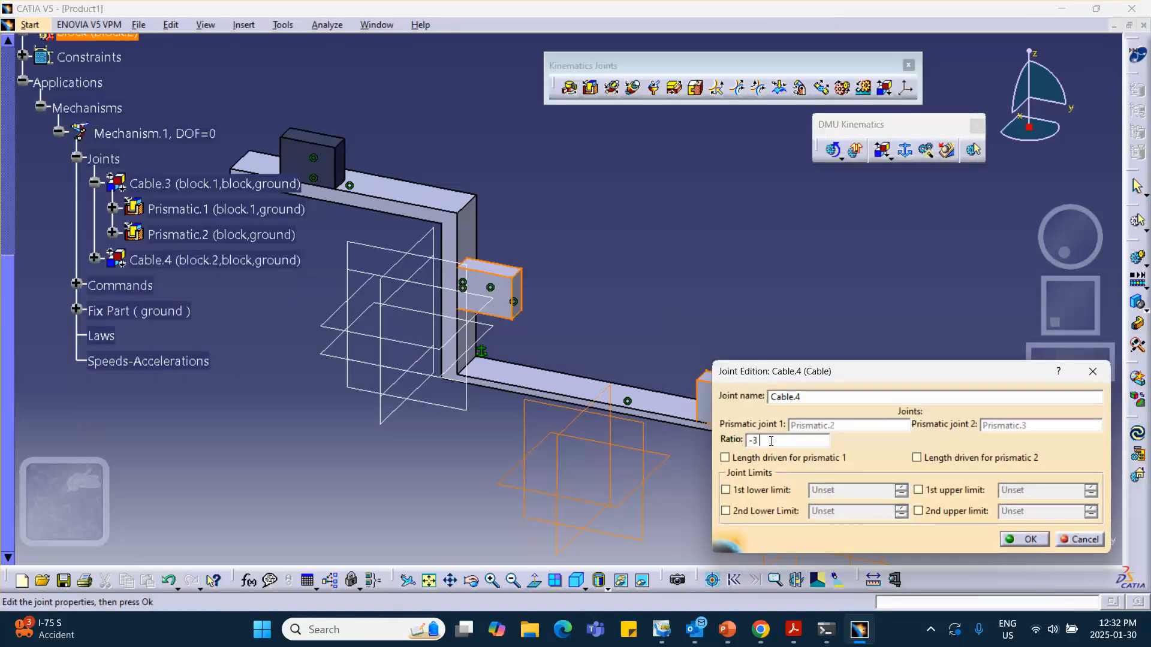
left_click_drag(769, 442, 754, 442)
type("-.3")
key("BackSpace")
type("1")
left_click(1026, 540)
Step: Simulate Mechanism.1 with Command.1 run to -1.4 to examine block.2's travel, and reset and close the simulation
left_click(833, 150)
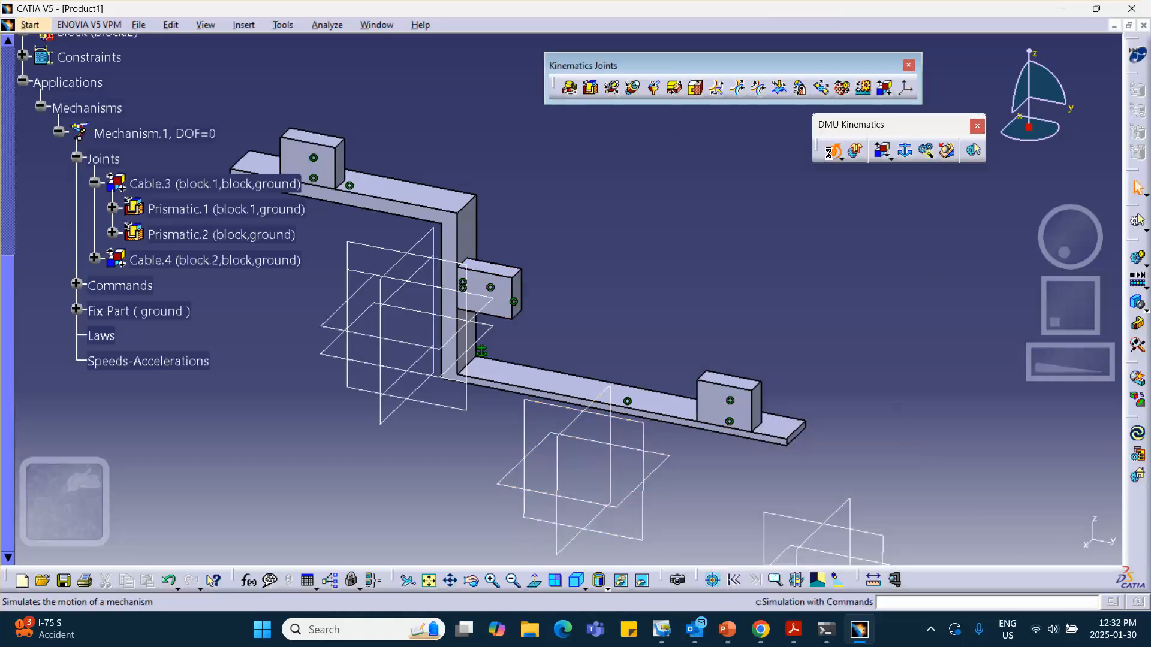
left_click_drag(839, 181, 819, 182)
left_click(704, 216)
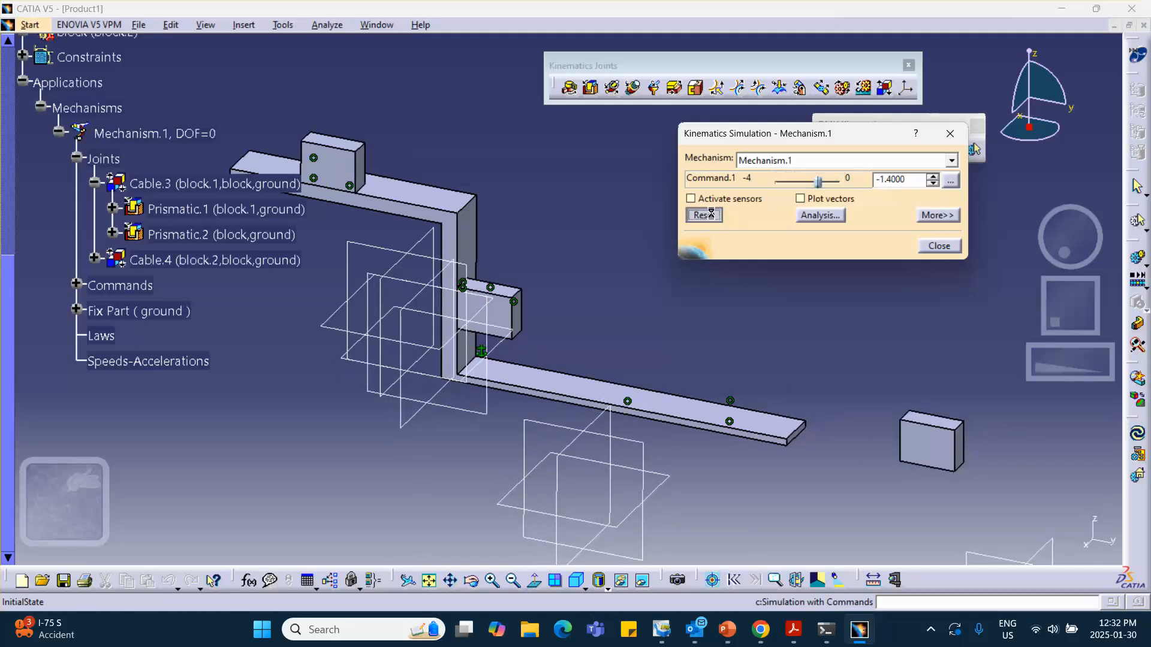
left_click(939, 246)
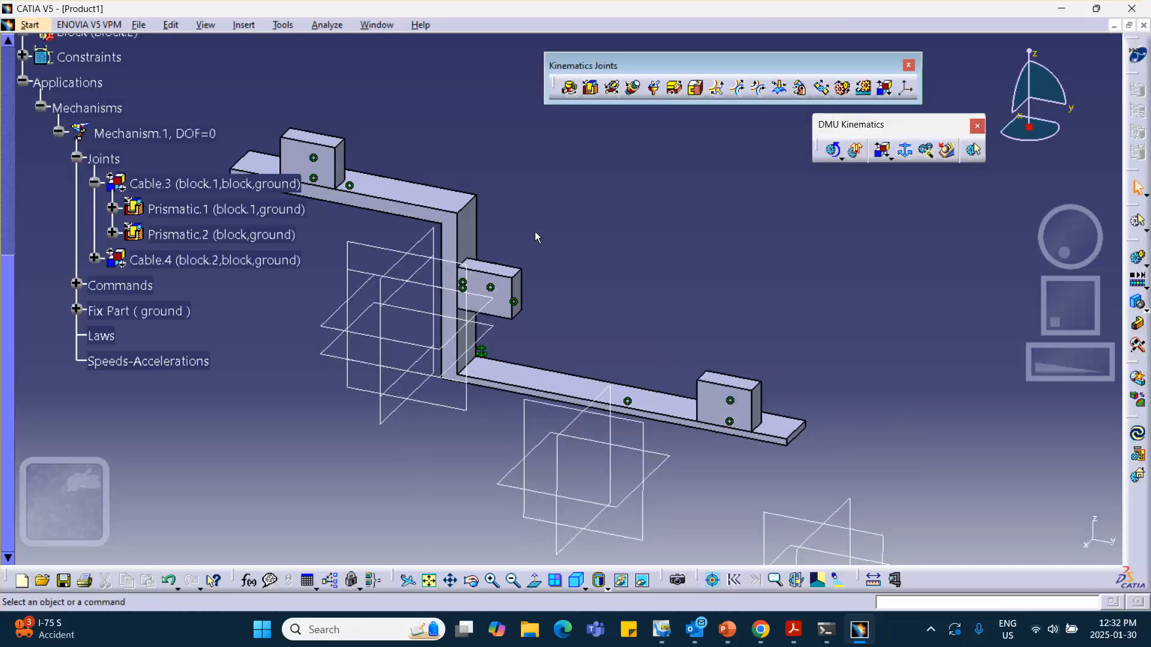